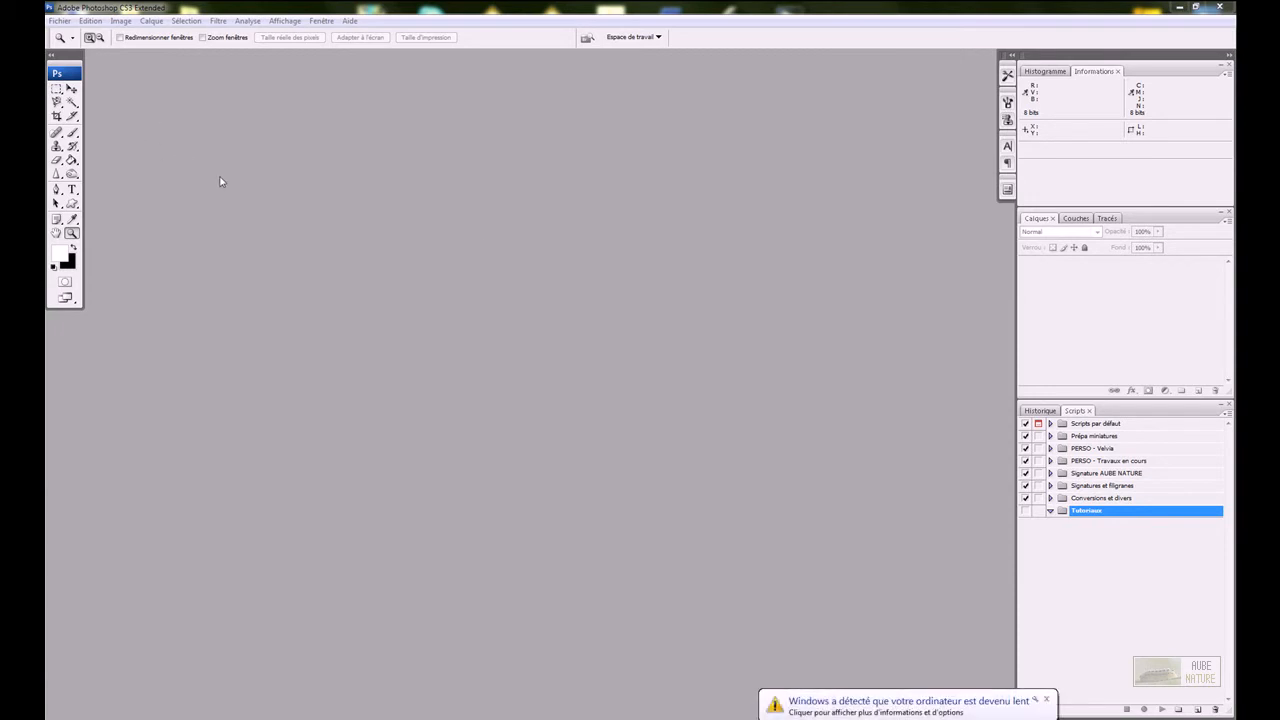
Open the portrait-format photo of two turquoise birds on a branch from the Tutoriaux folder.
{"action": "key", "text": "ctrl+o"}
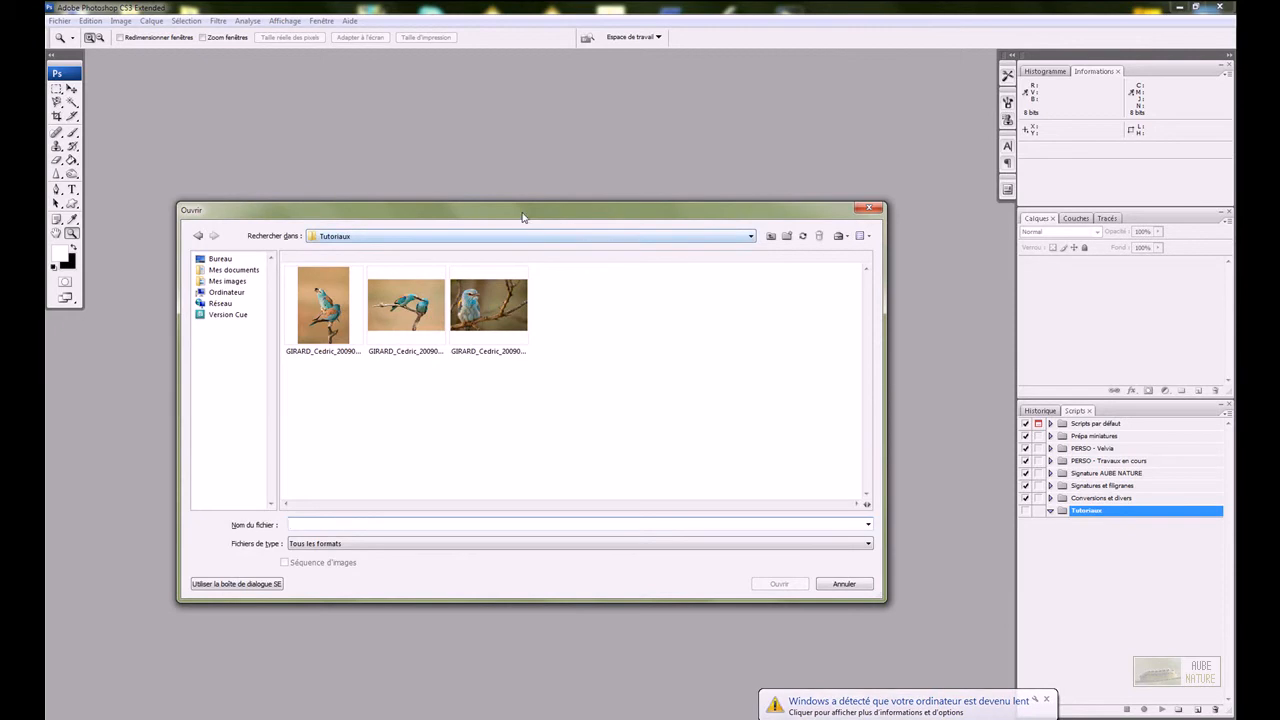
{"action": "left_click_drag", "start_coordinate": [522, 212], "coordinate": [560, 199]}
{"action": "left_click", "coordinate": [352, 312]}
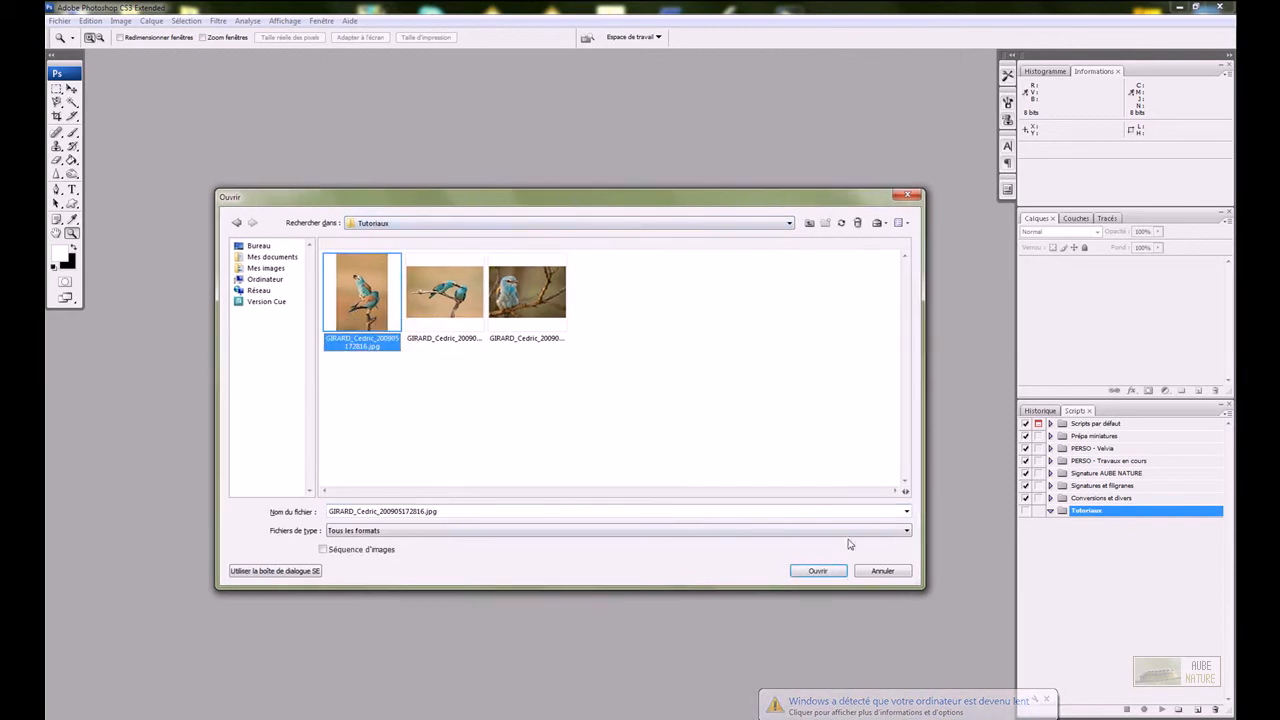
{"action": "left_click", "coordinate": [820, 570]}
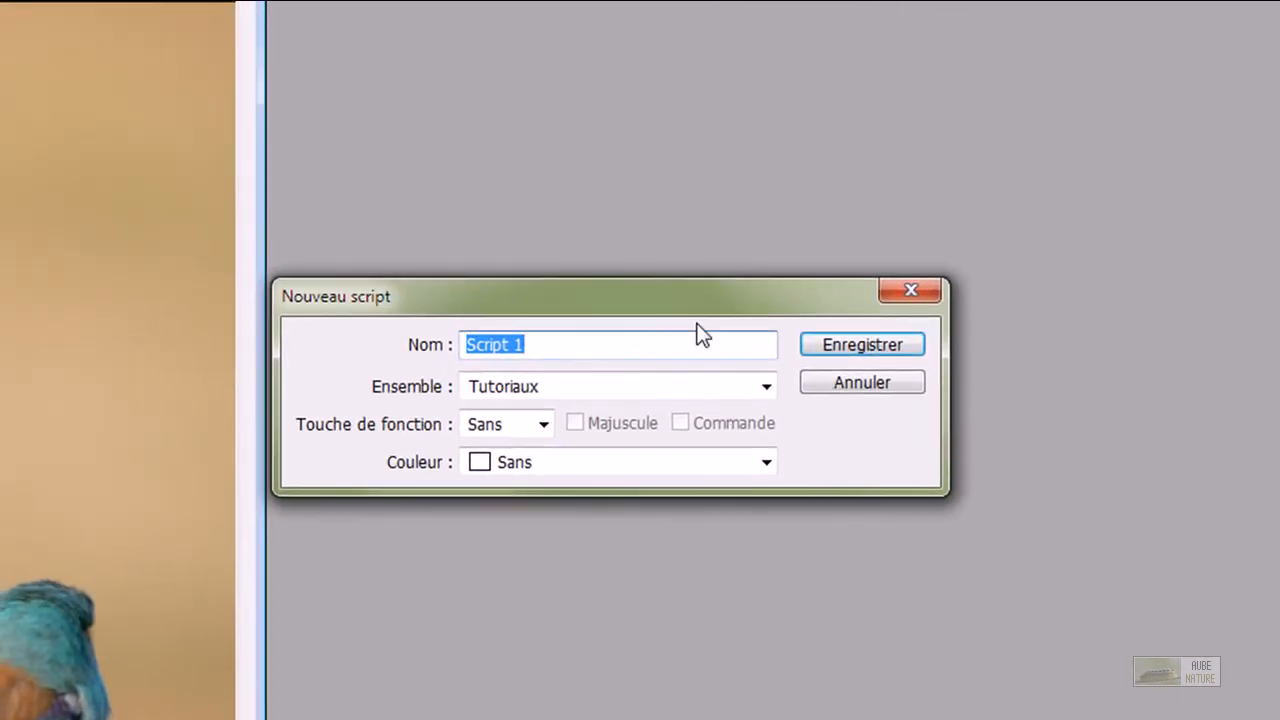
Start recording a new action named "Prépa web commercial" in the Tutoriaux set.
{"action": "type", "text": "Prépa web commercial"}
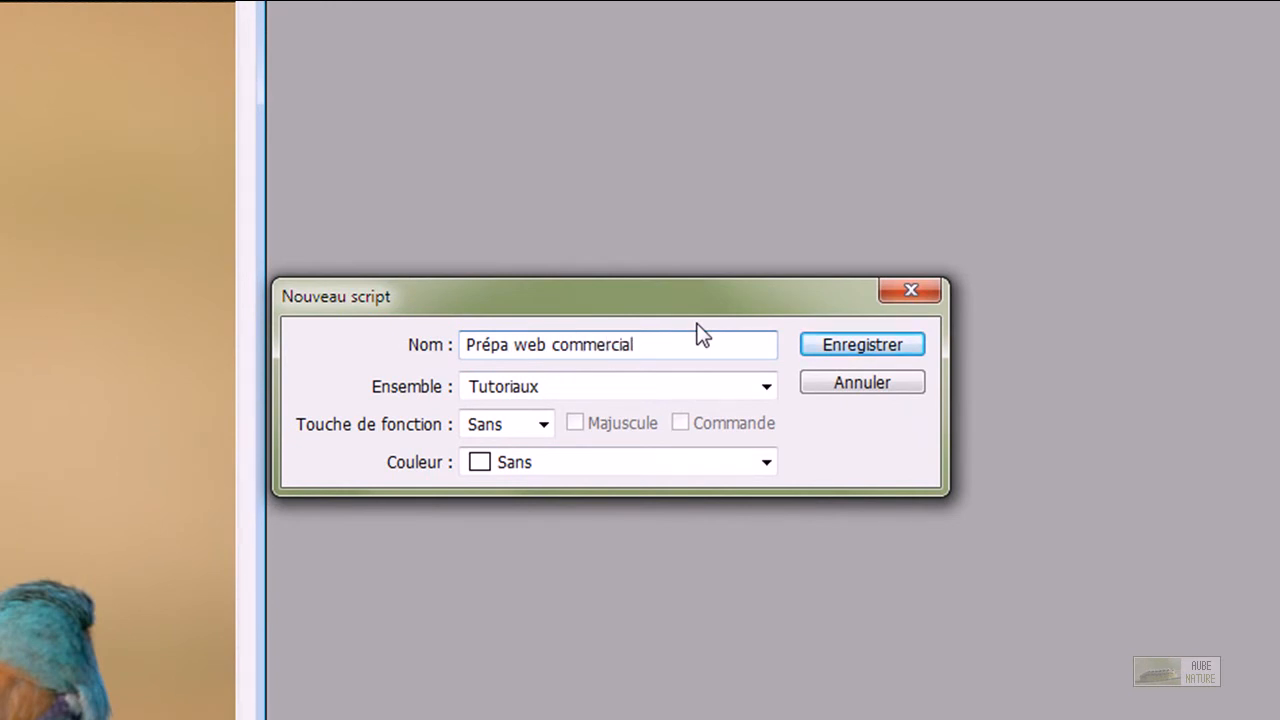
{"action": "key", "text": "Return"}
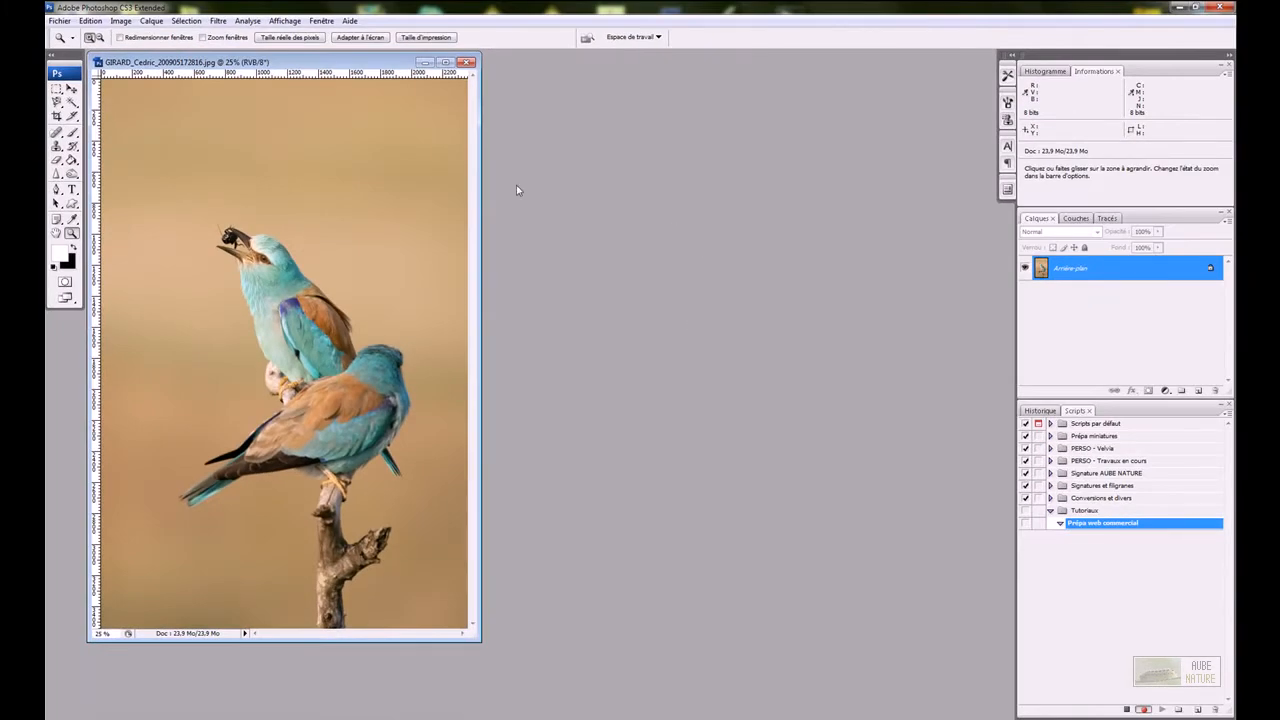
{"action": "left_click_drag", "start_coordinate": [199, 63], "coordinate": [228, 77]}
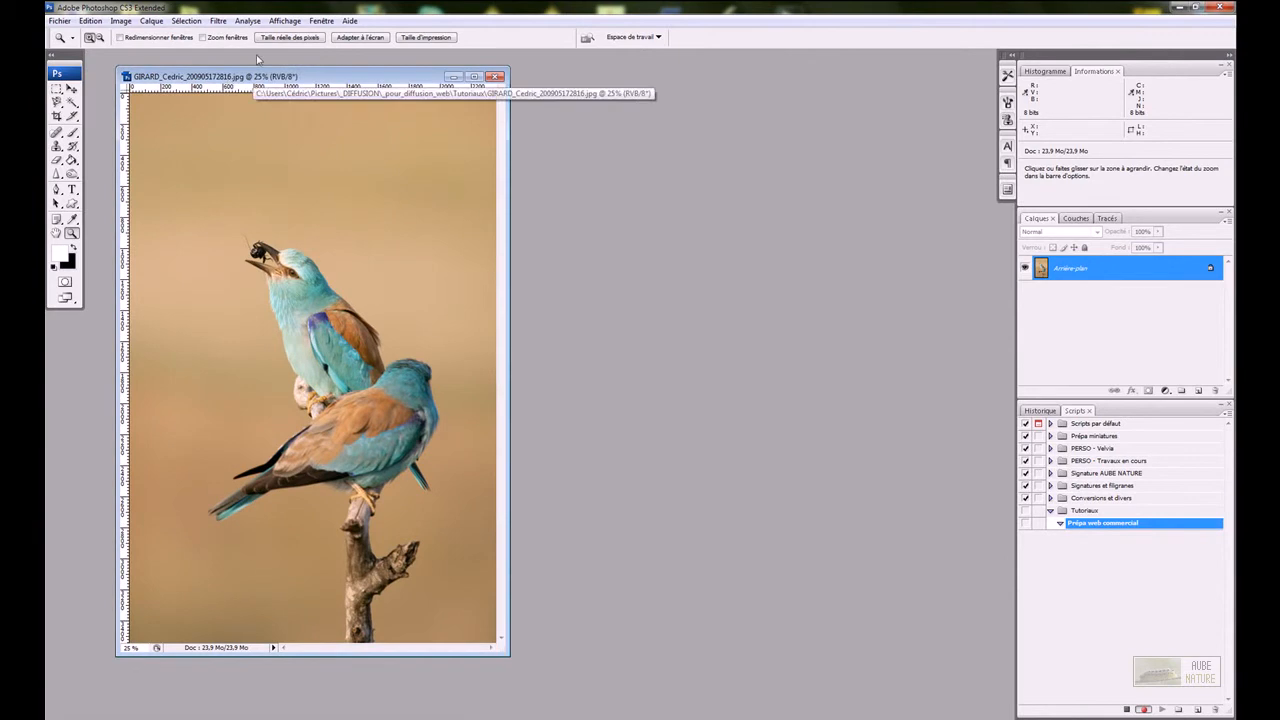
Convert the photo to the sRGB IEC61966-2.1 profile with Adobe (ACE), relative colorimetric mode and black point compensation.
{"action": "left_click", "coordinate": [89, 21]}
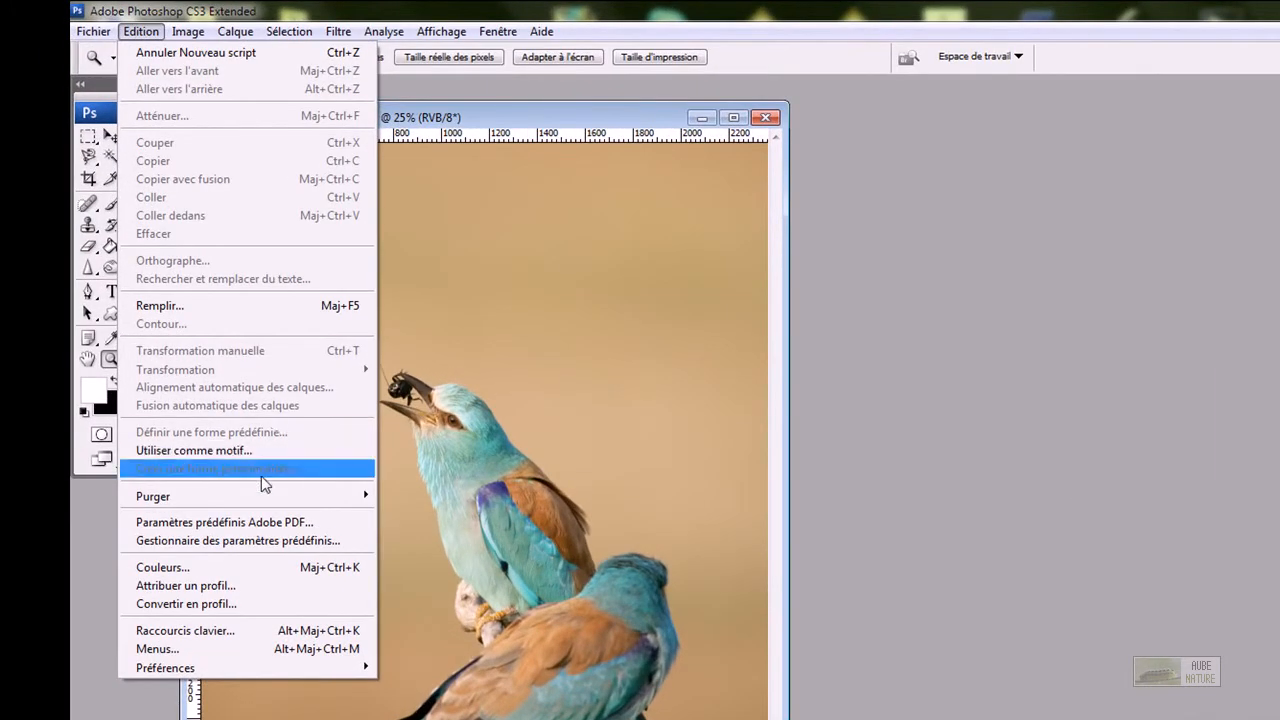
{"action": "left_click", "coordinate": [240, 605]}
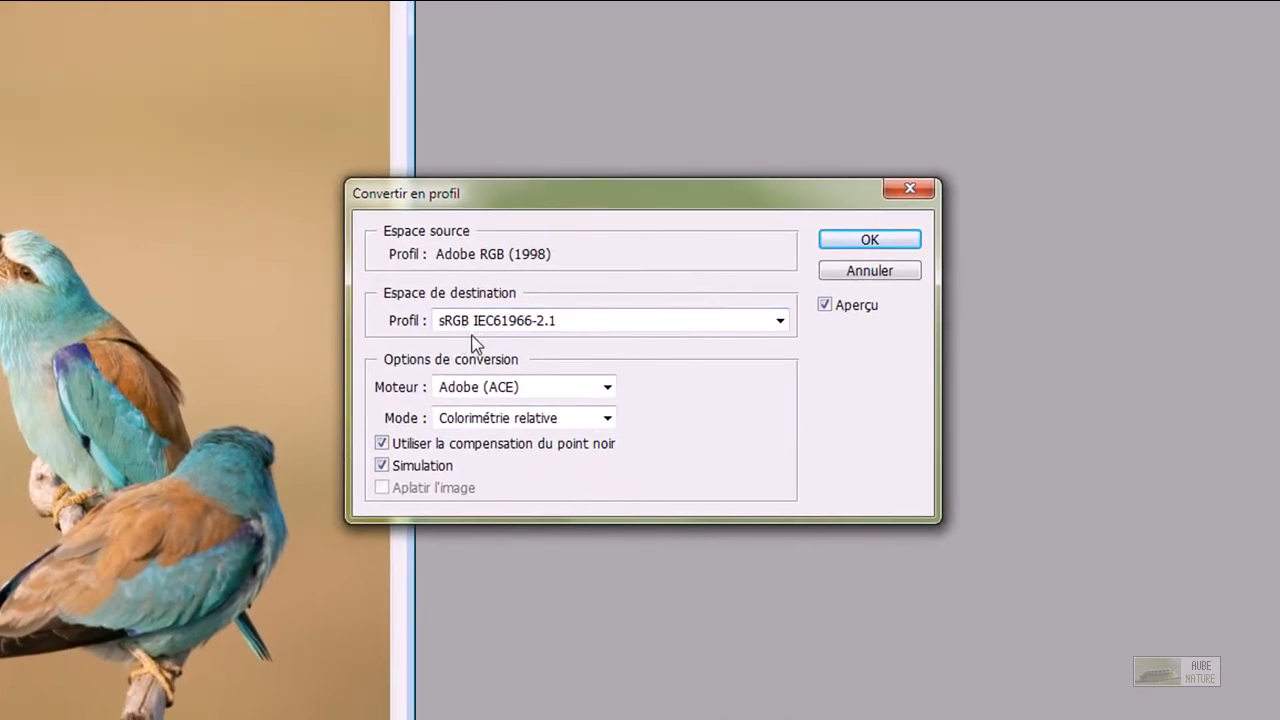
{"action": "left_click_drag", "start_coordinate": [503, 205], "coordinate": [488, 266]}
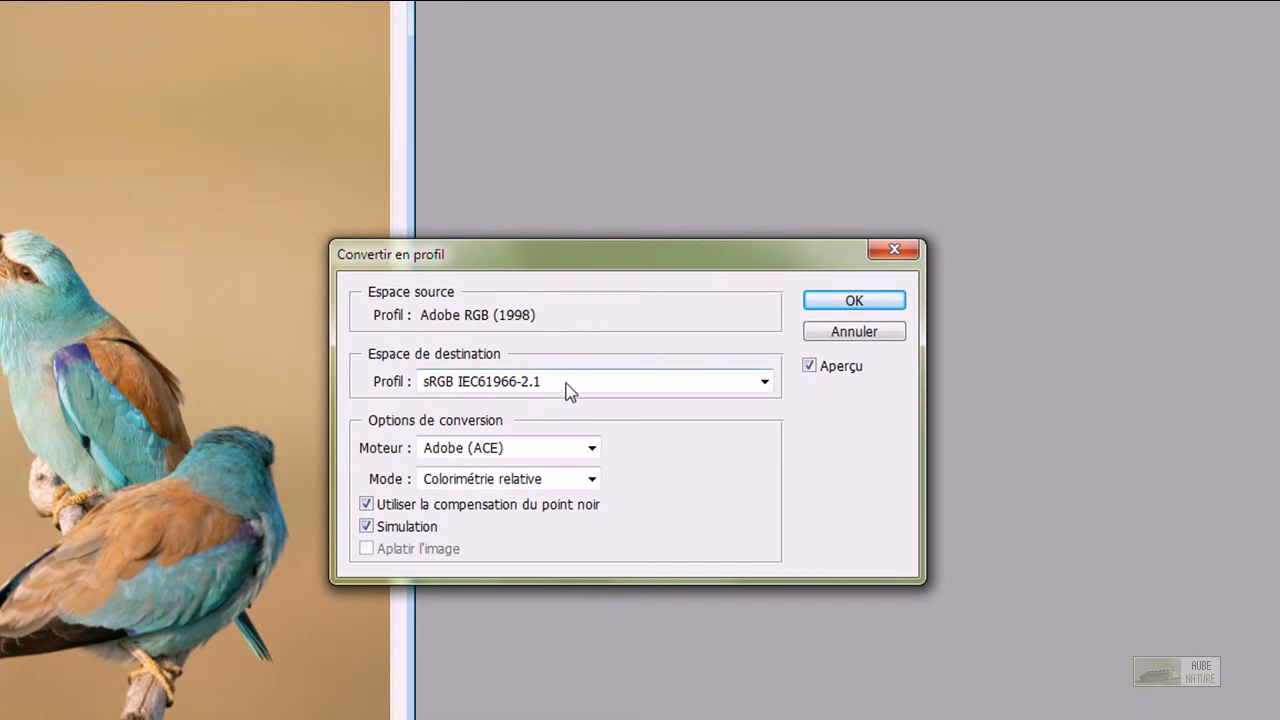
{"action": "left_click_drag", "start_coordinate": [555, 272], "coordinate": [549, 313]}
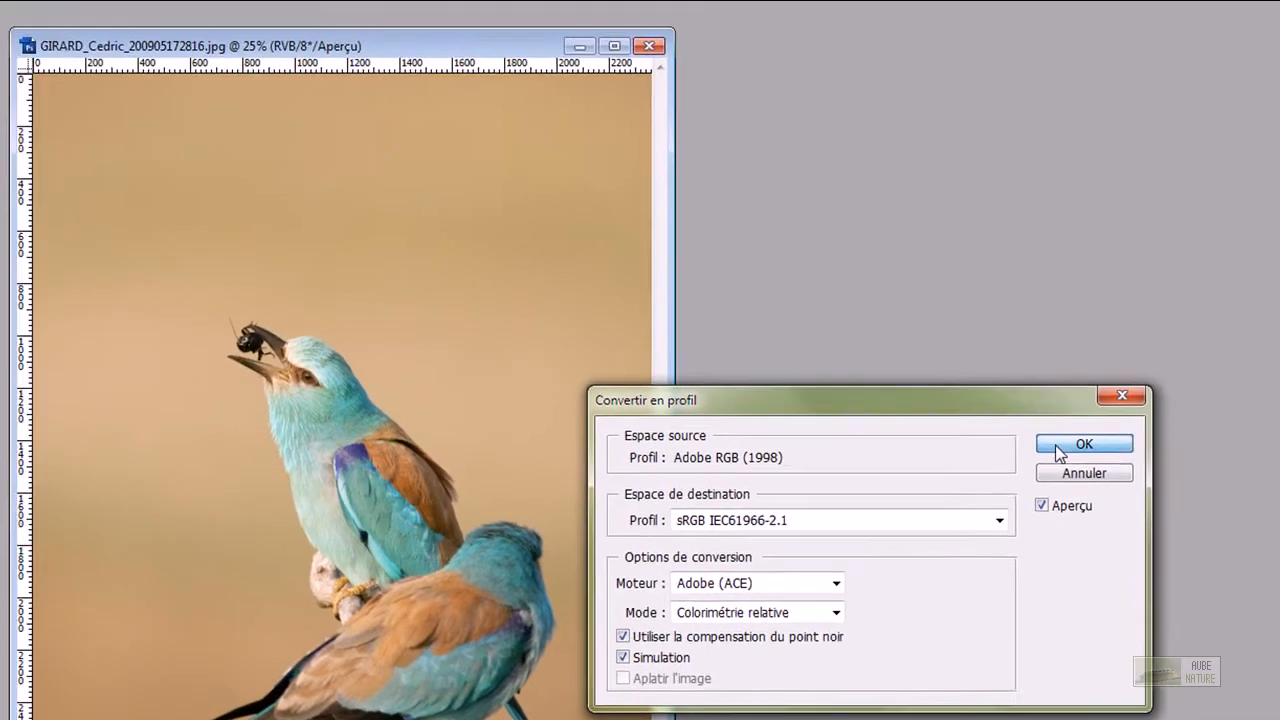
{"action": "left_click", "coordinate": [1060, 453]}
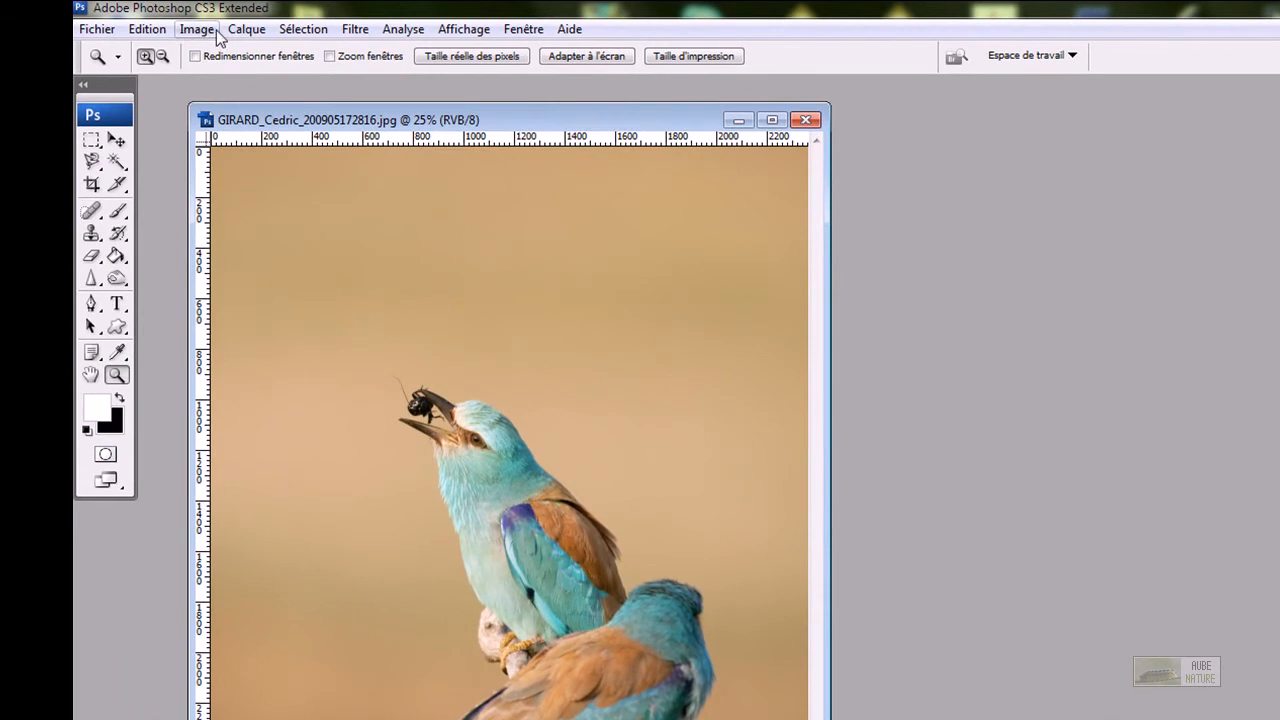
Set the photo's resolution to 300 pixels/inch with resampling off, keeping its pixel dimensions.
{"action": "mouse_move", "coordinate": [314, 125]}
{"action": "left_mouse_down"}
{"action": "mouse_move", "coordinate": [347, 138]}
{"action": "mouse_move", "coordinate": [333, 140]}
{"action": "left_mouse_up"}
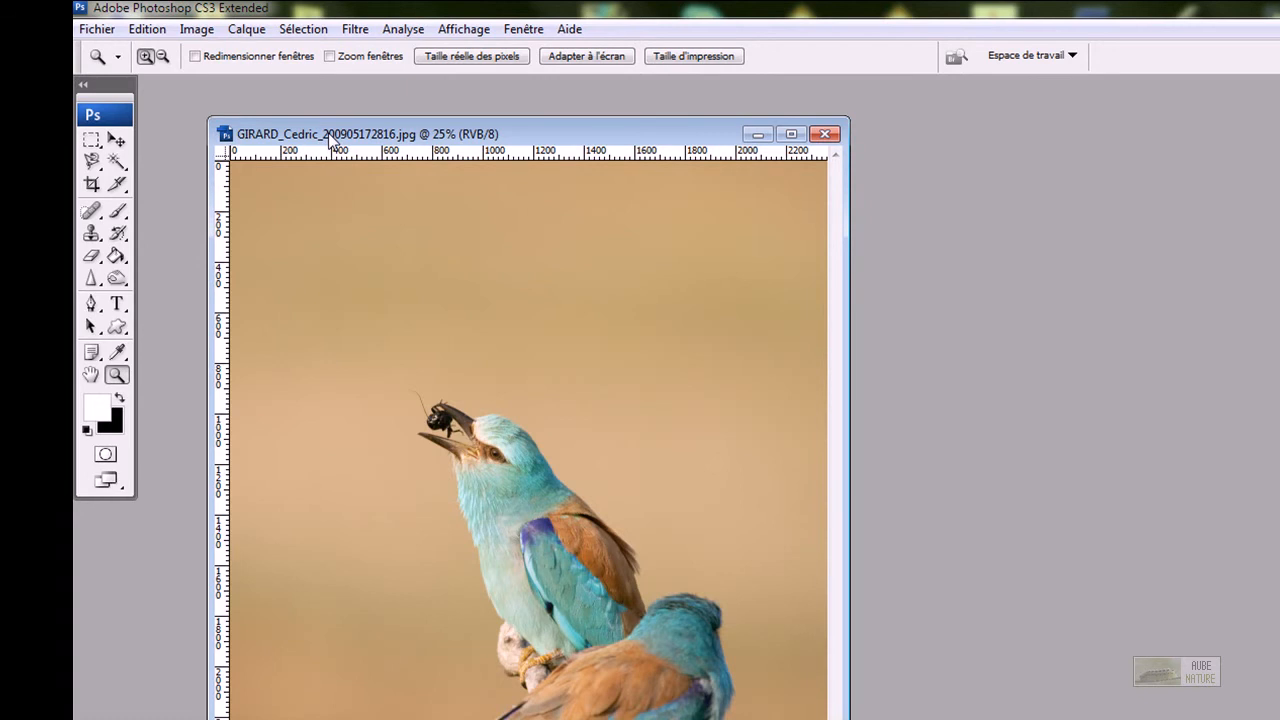
{"action": "right_click", "coordinate": [386, 134]}
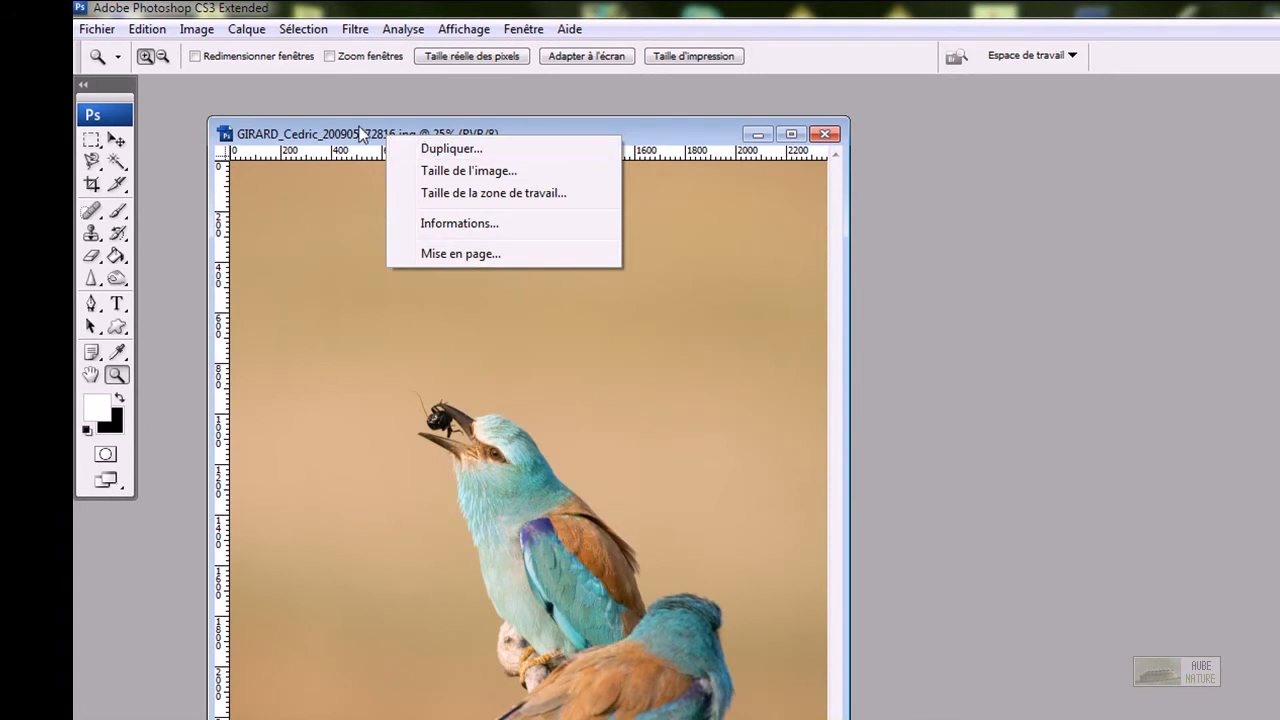
{"action": "left_click", "coordinate": [468, 170]}
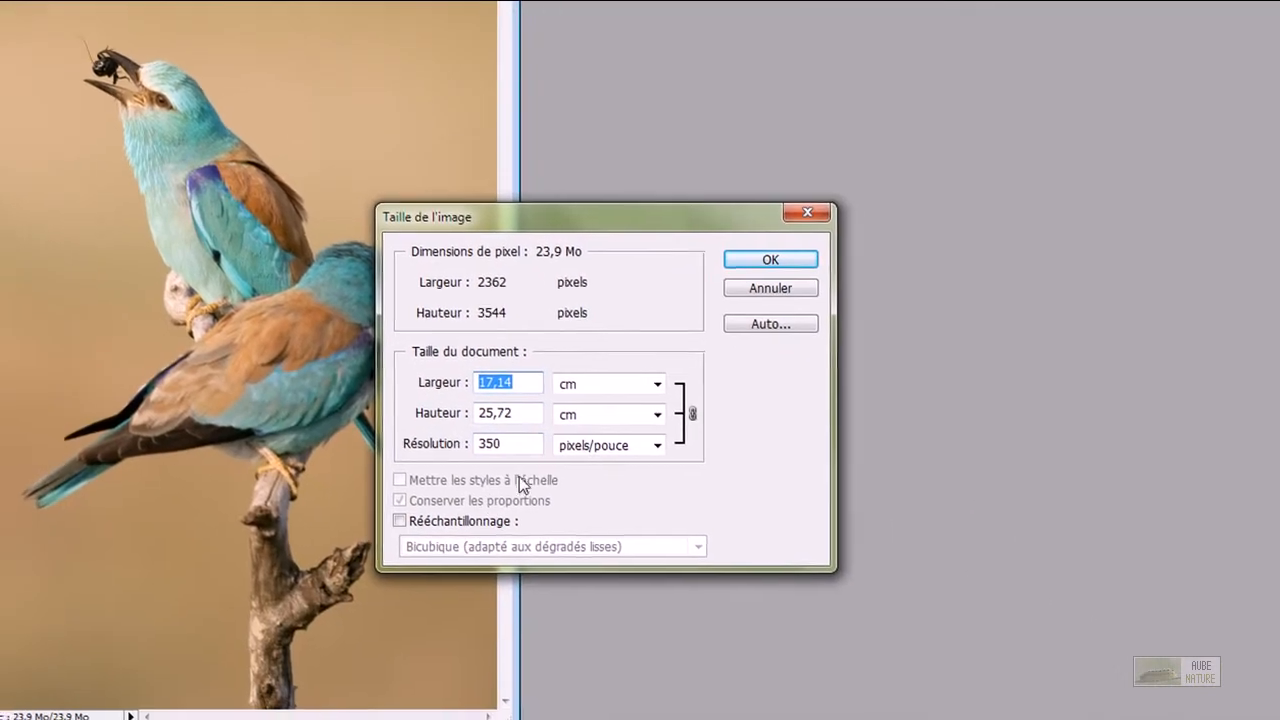
{"action": "left_click_drag", "start_coordinate": [700, 618], "coordinate": [562, 622]}
{"action": "type", "text": "300"}
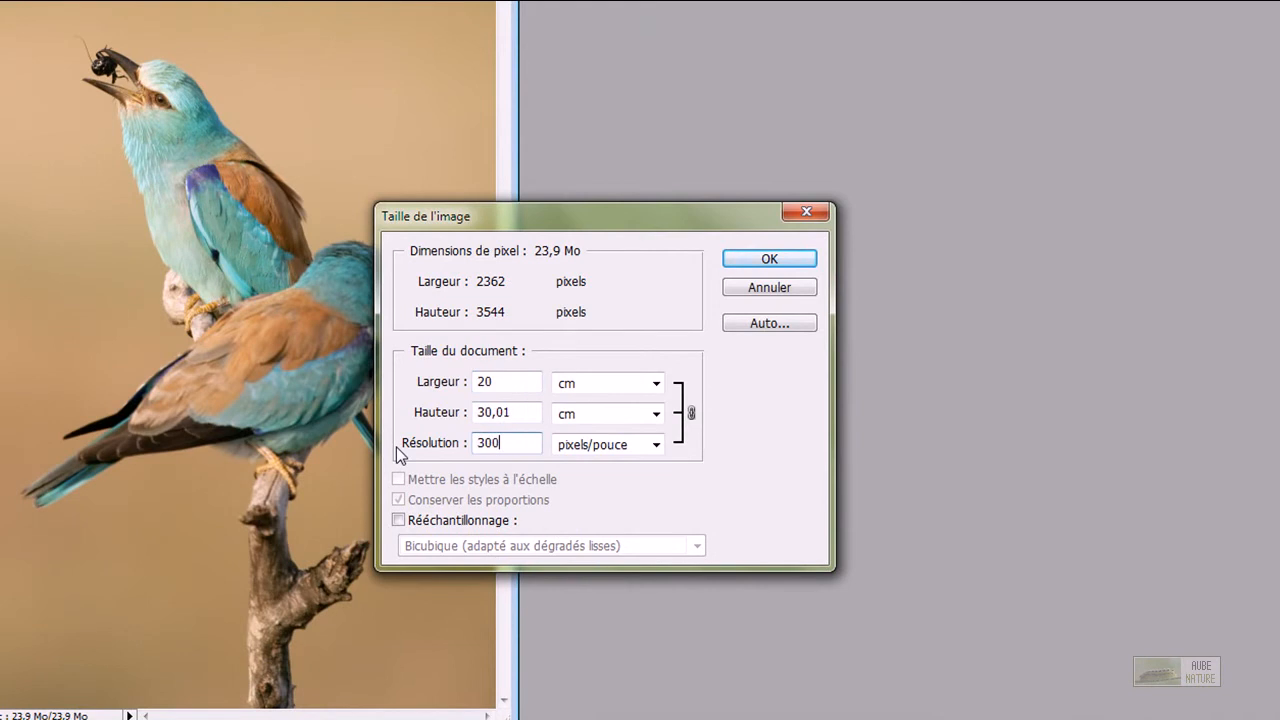
{"action": "left_click", "coordinate": [436, 520]}
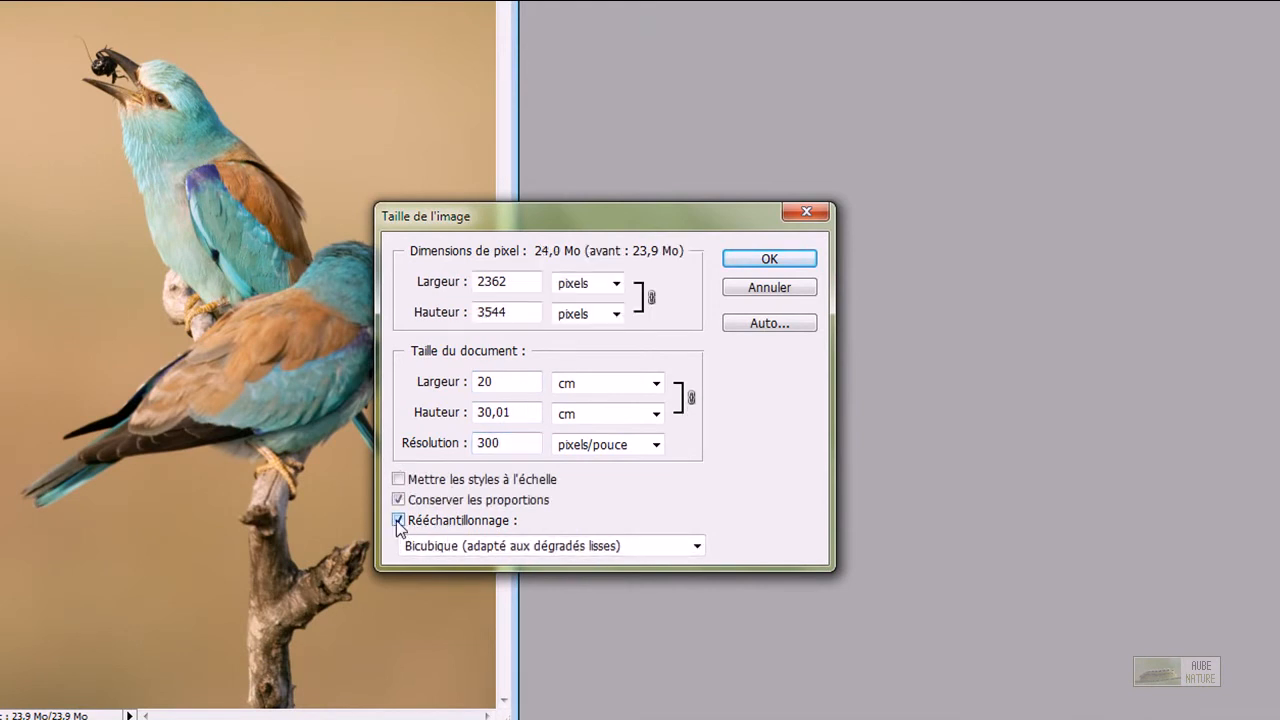
{"action": "left_click", "coordinate": [398, 521]}
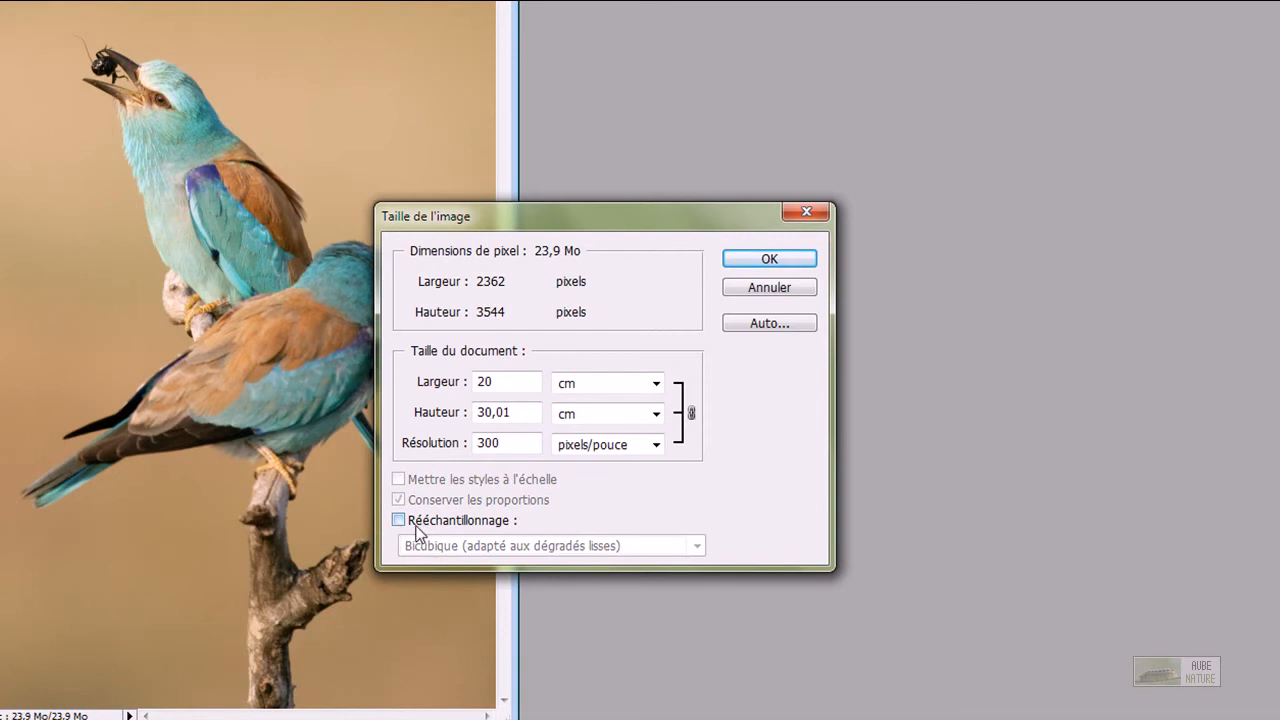
{"action": "left_click", "coordinate": [511, 442]}
{"action": "left_click", "coordinate": [516, 444]}
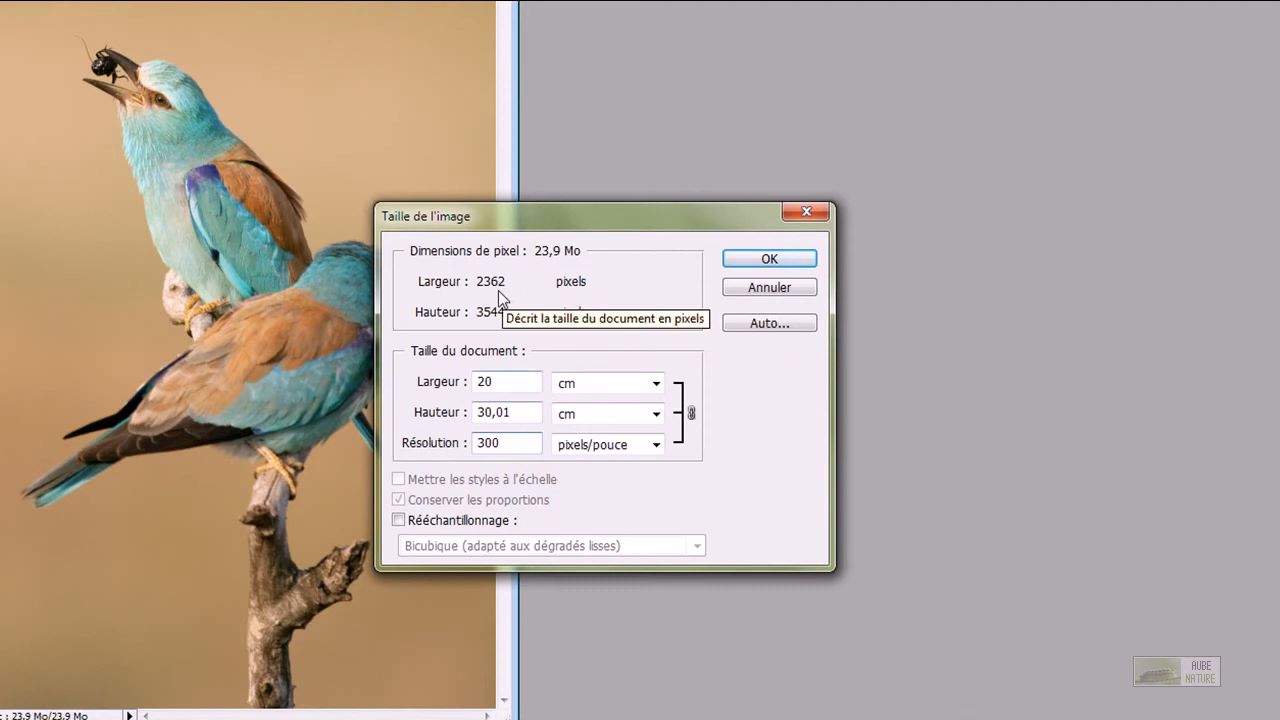
{"action": "left_click", "coordinate": [742, 271]}
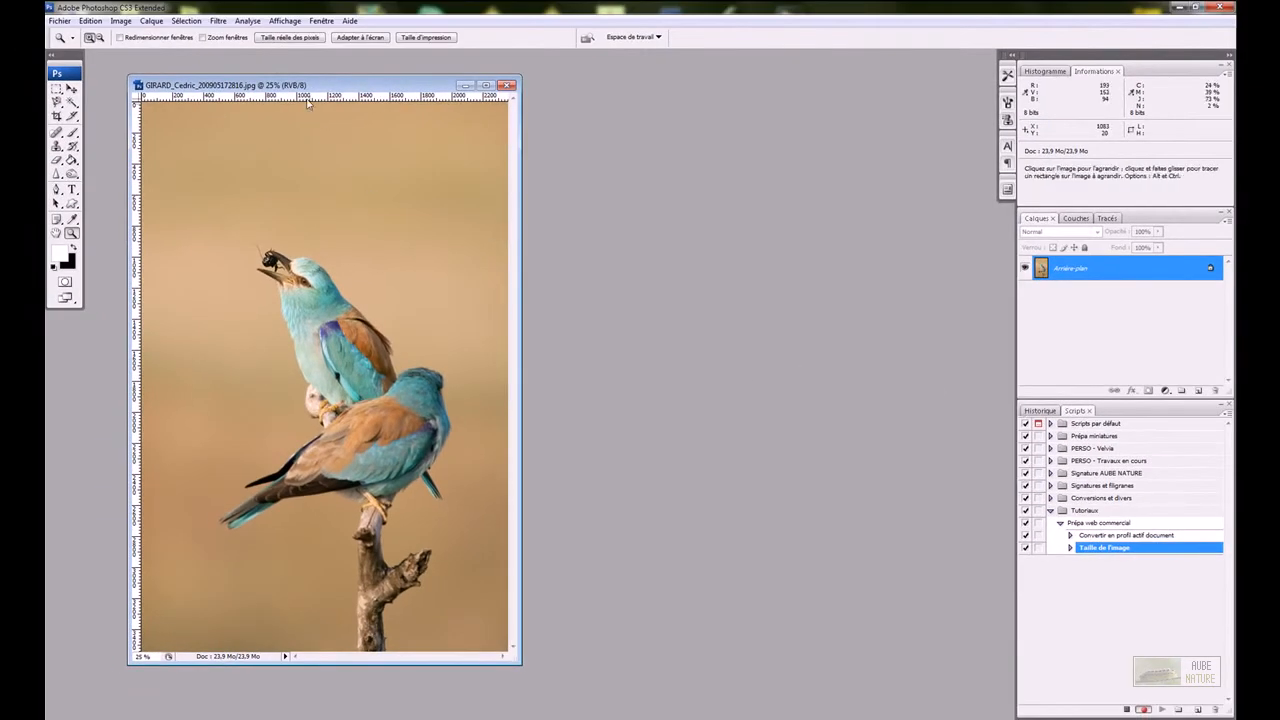
Fit the image within limits of 2000 pixels in width and 2000 pixels in height.
{"action": "left_click_drag", "start_coordinate": [301, 85], "coordinate": [283, 83]}
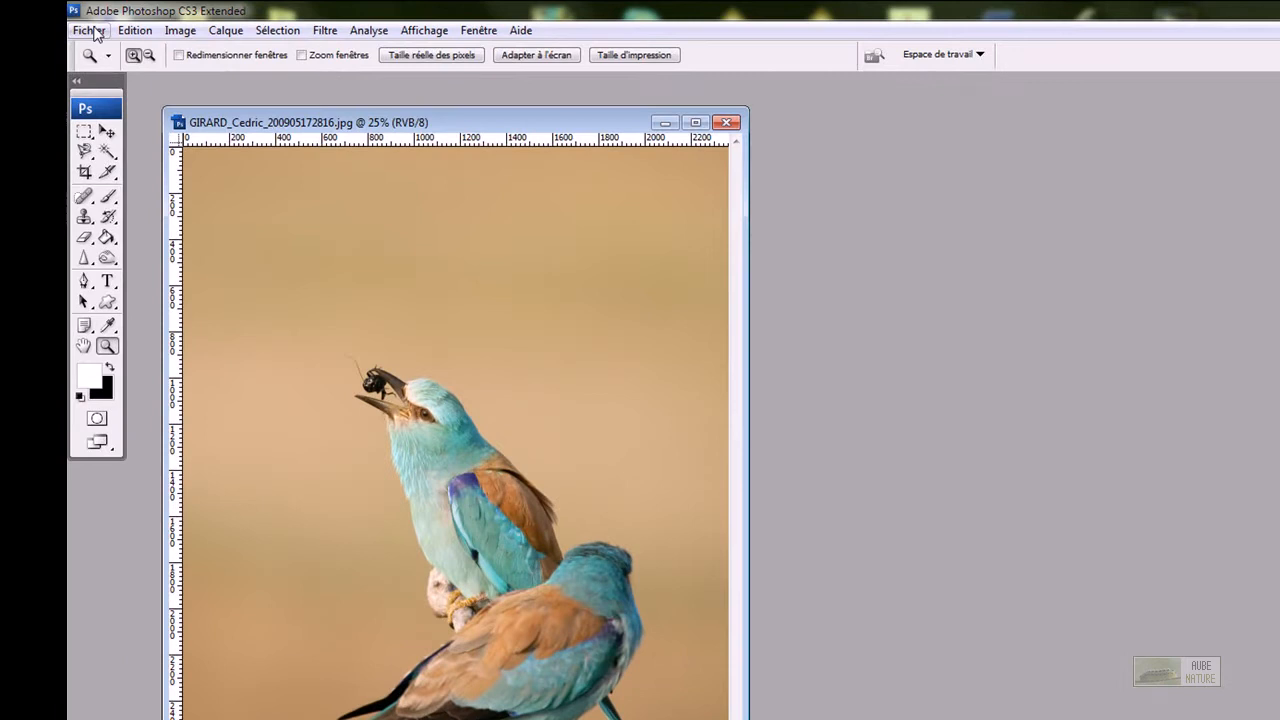
{"action": "left_click", "coordinate": [92, 31]}
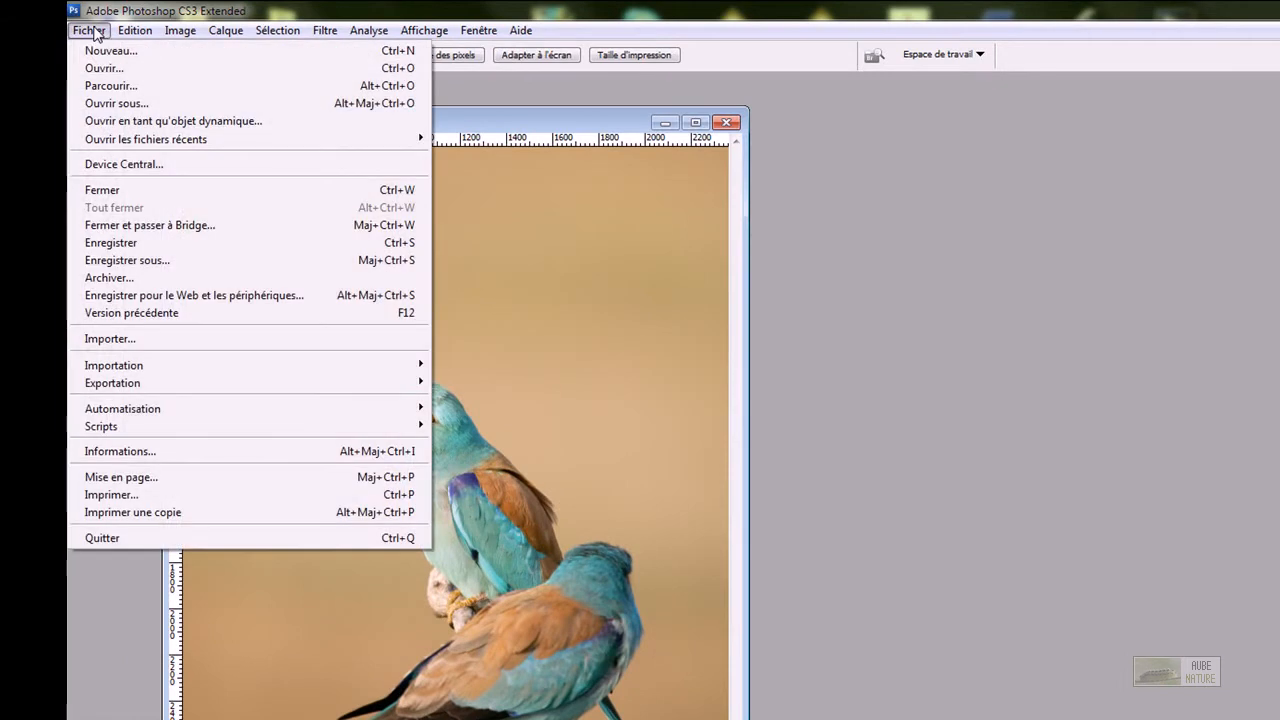
{"action": "mouse_move", "coordinate": [168, 410]}
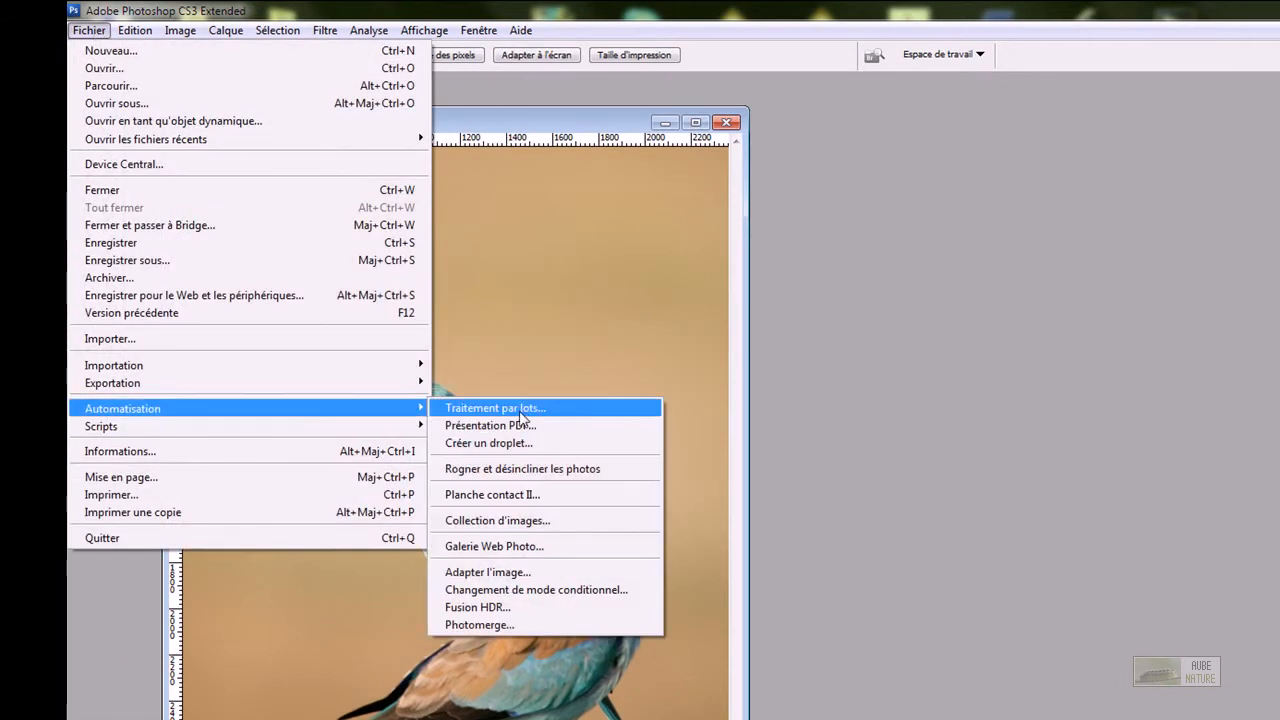
{"action": "left_click", "coordinate": [513, 573]}
{"action": "double_click", "coordinate": [927, 540]}
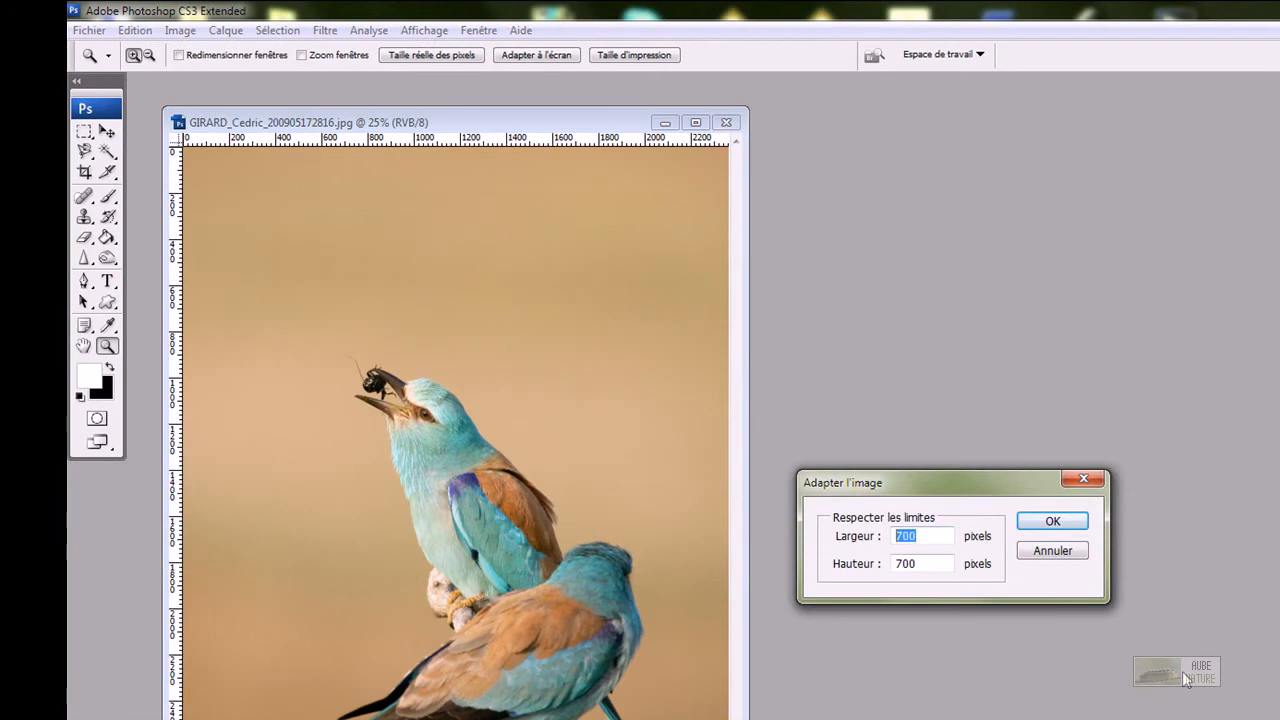
{"action": "type", "text": "2000"}
{"action": "key", "text": "Tab"}
{"action": "type", "text": "2000"}
{"action": "key", "text": "Return"}
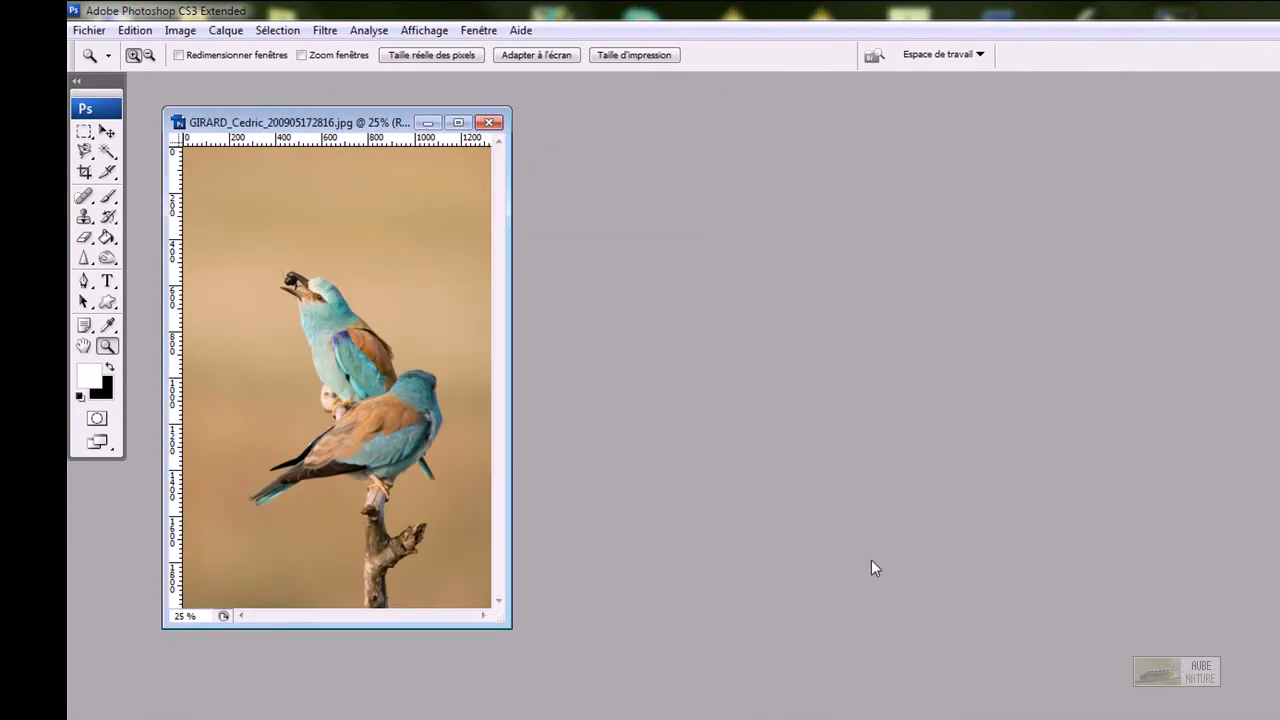
Convert the resized photo to Lab colour mode.
{"action": "left_click_drag", "start_coordinate": [300, 122], "coordinate": [357, 154]}
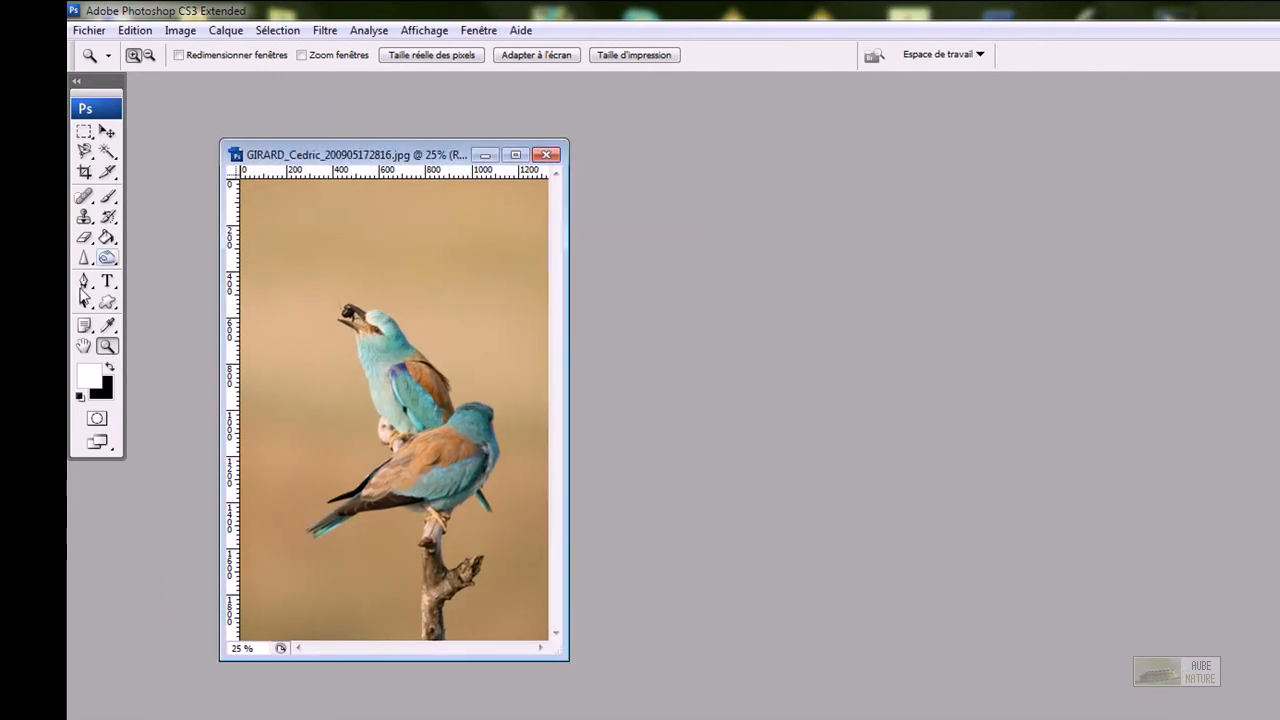
{"action": "double_click", "coordinate": [85, 346]}
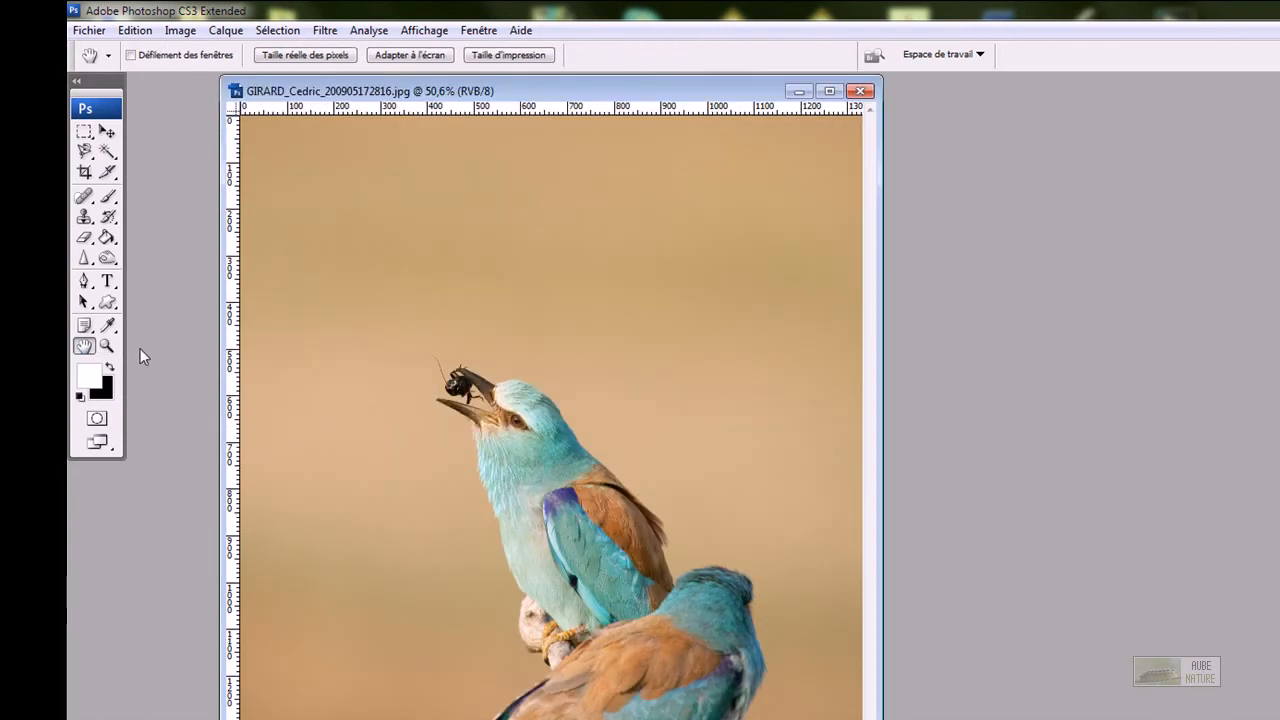
{"action": "double_click", "coordinate": [107, 347]}
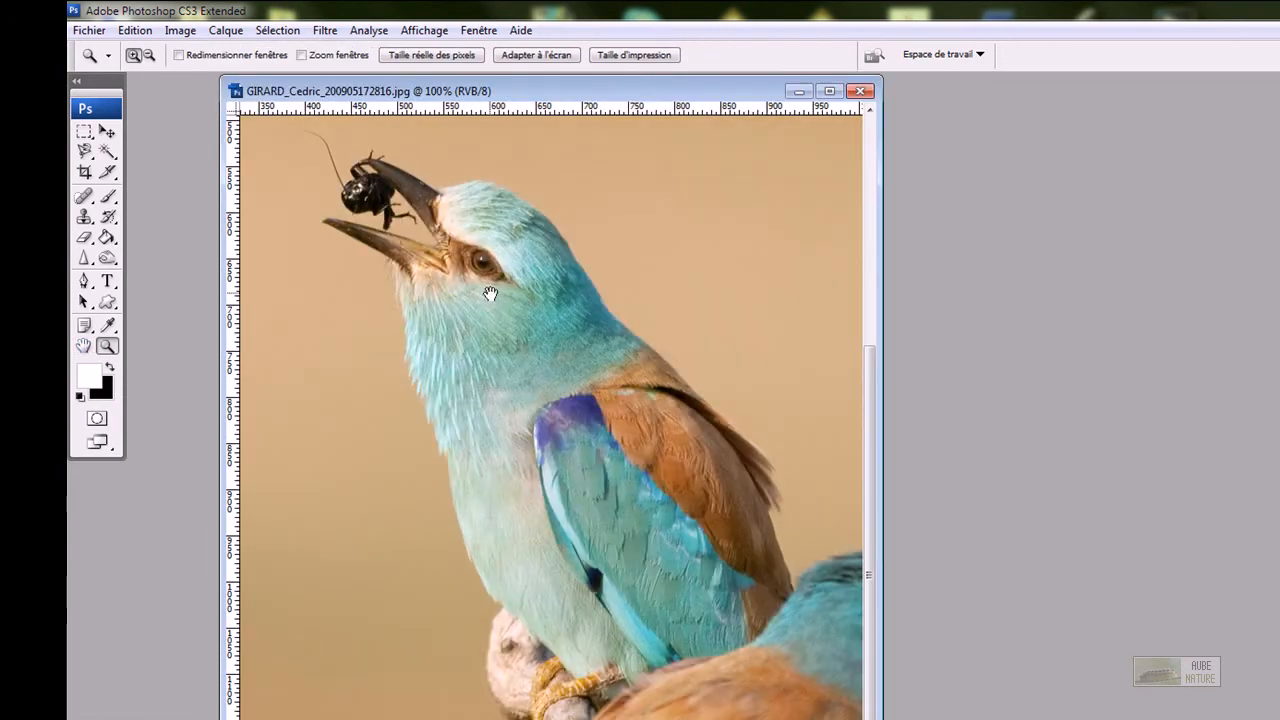
{"action": "left_click_drag", "start_coordinate": [490, 300], "coordinate": [500, 472]}
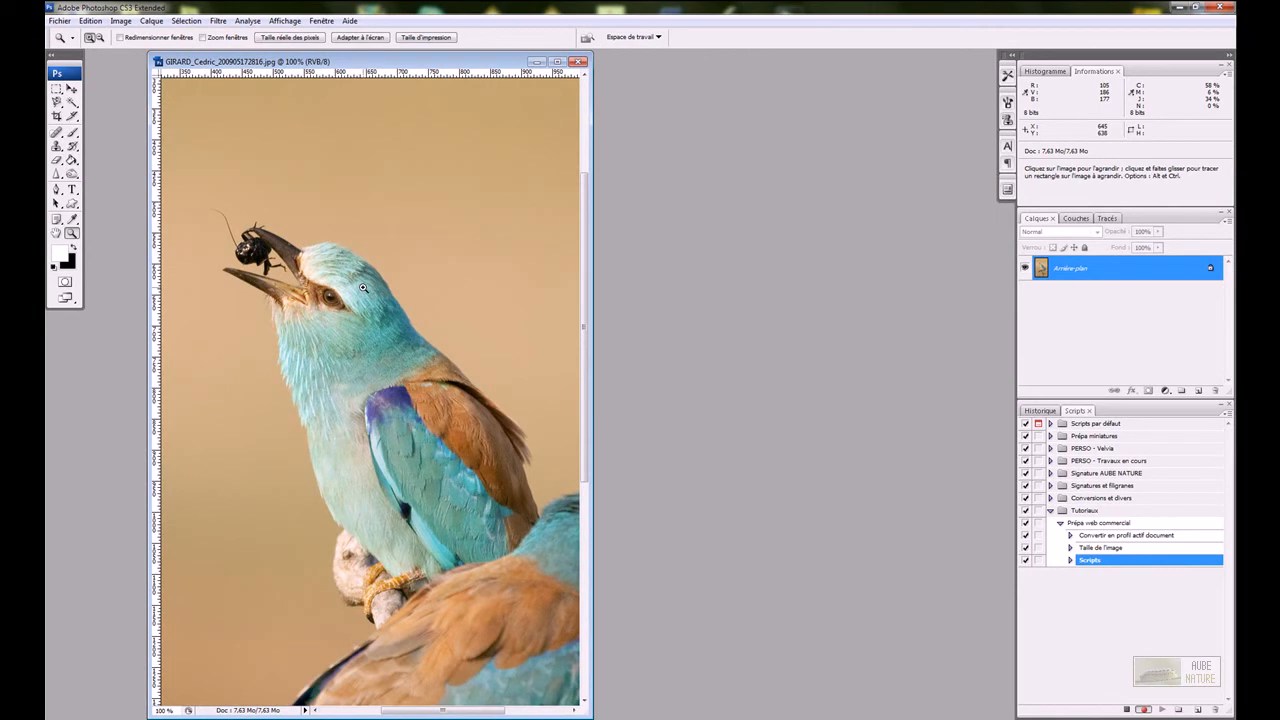
{"action": "left_click", "coordinate": [119, 21]}
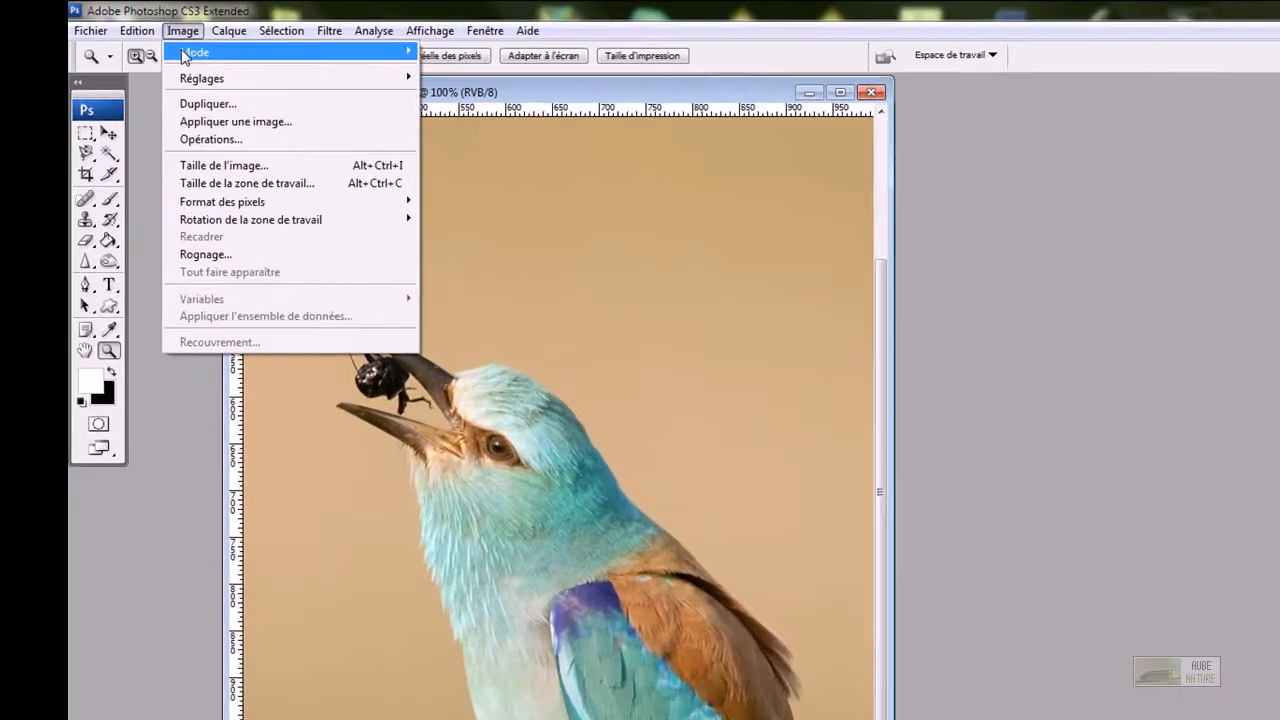
{"action": "mouse_move", "coordinate": [140, 35]}
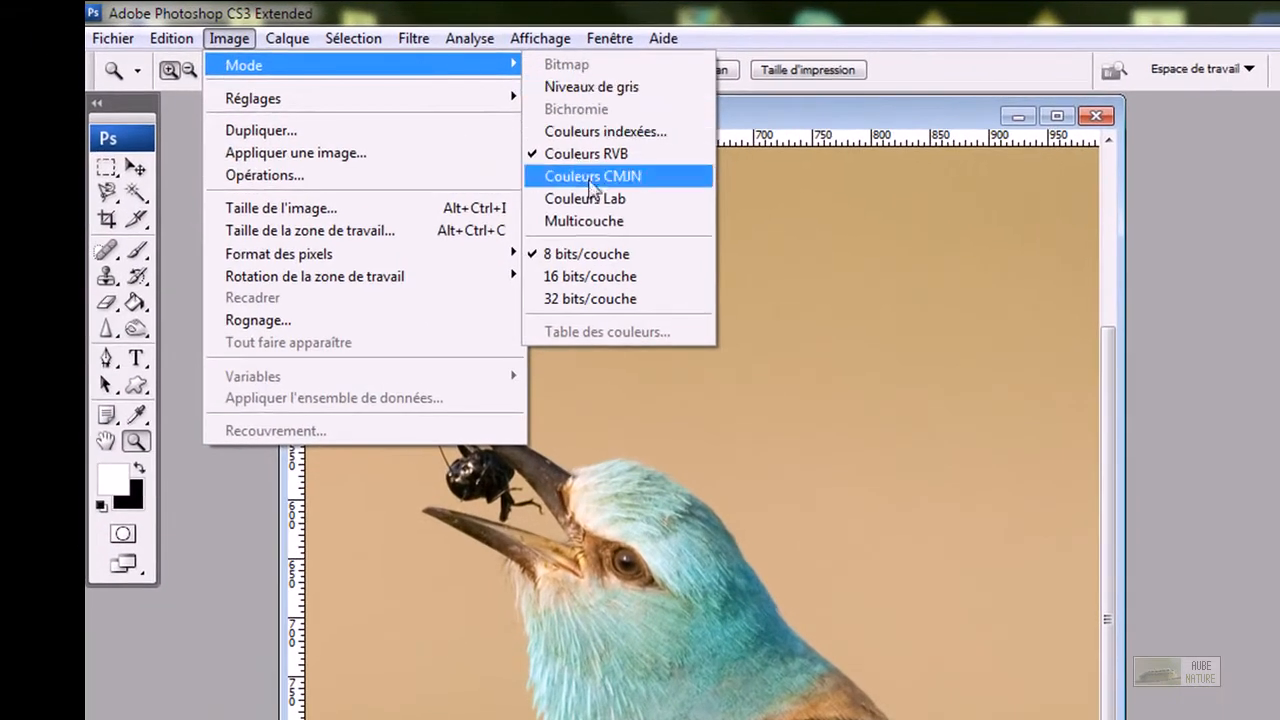
{"action": "left_click", "coordinate": [590, 199]}
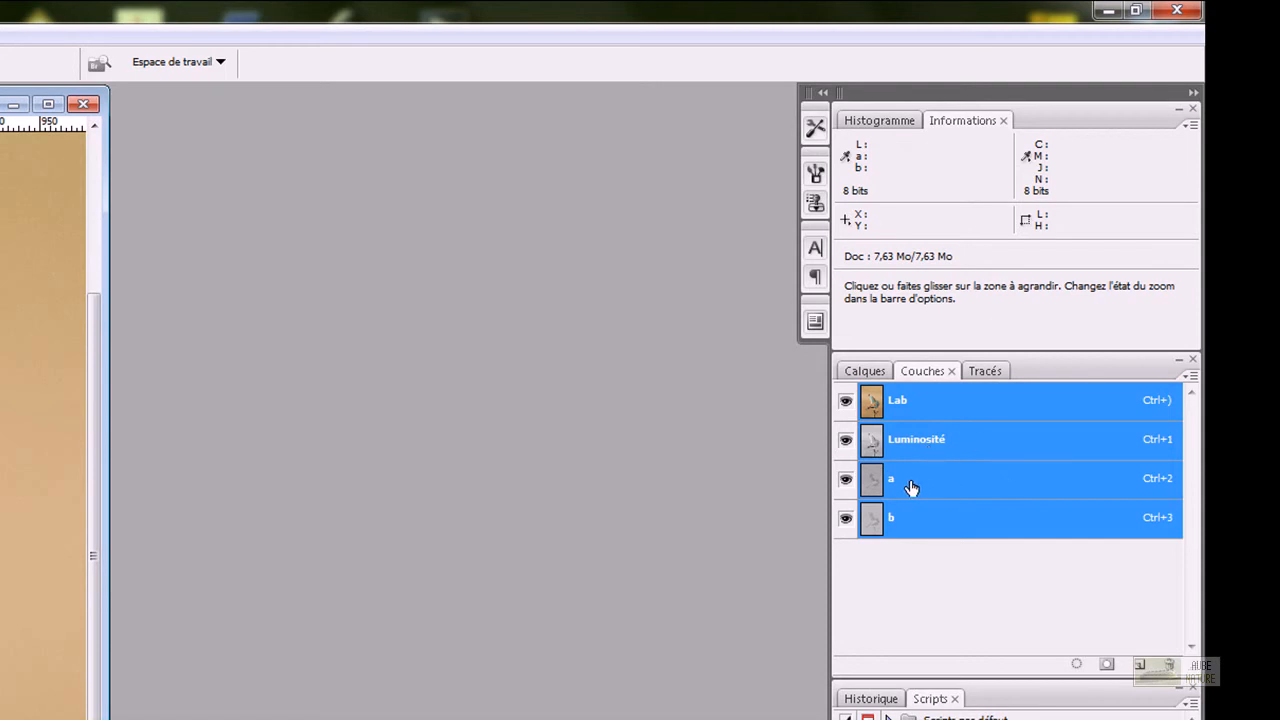
Check the a and b channels and select the Luminosité channel alone.
{"action": "left_click", "coordinate": [912, 487]}
{"action": "left_click", "coordinate": [919, 522]}
{"action": "left_click", "coordinate": [912, 490]}
{"action": "left_click", "coordinate": [920, 517]}
{"action": "left_click", "coordinate": [923, 443]}
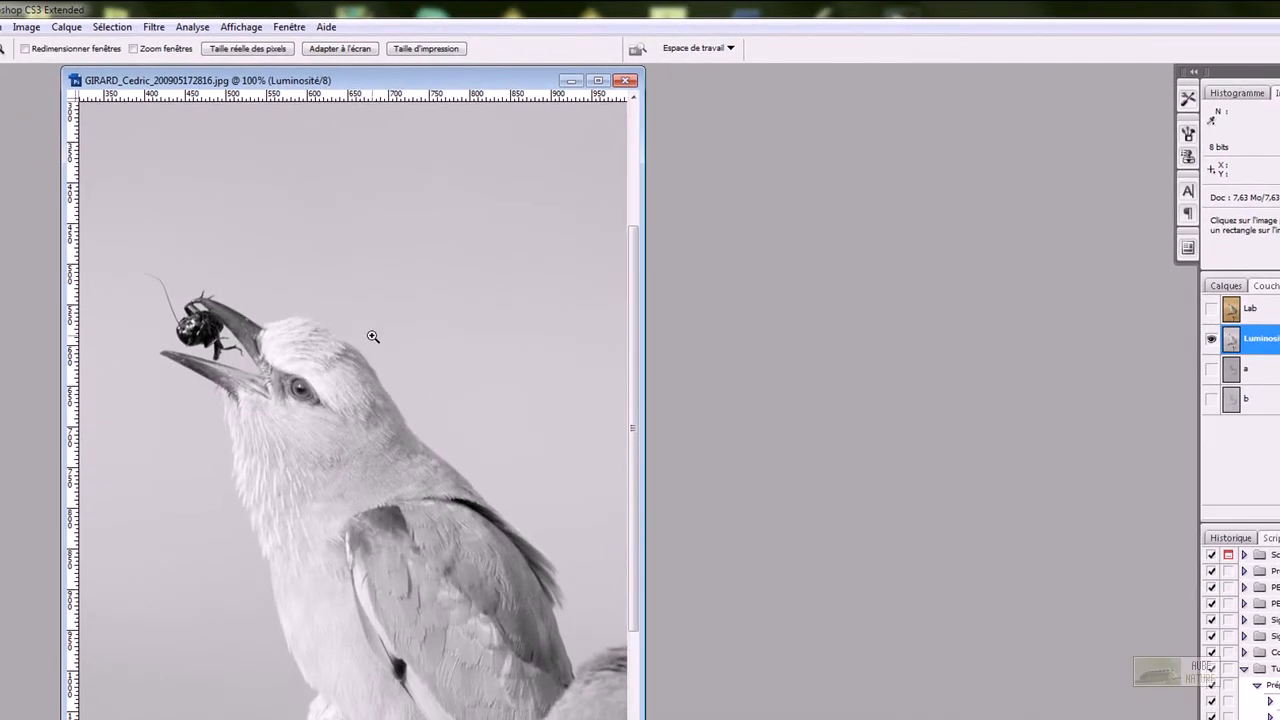
Sharpen the luminosity channel with Accentuation at a gain of 70 %, a radius of 0,5 pixels and a threshold of 4 levels.
{"action": "left_click", "coordinate": [150, 28]}
{"action": "mouse_move", "coordinate": [257, 314]}
{"action": "left_click", "coordinate": [390, 314]}
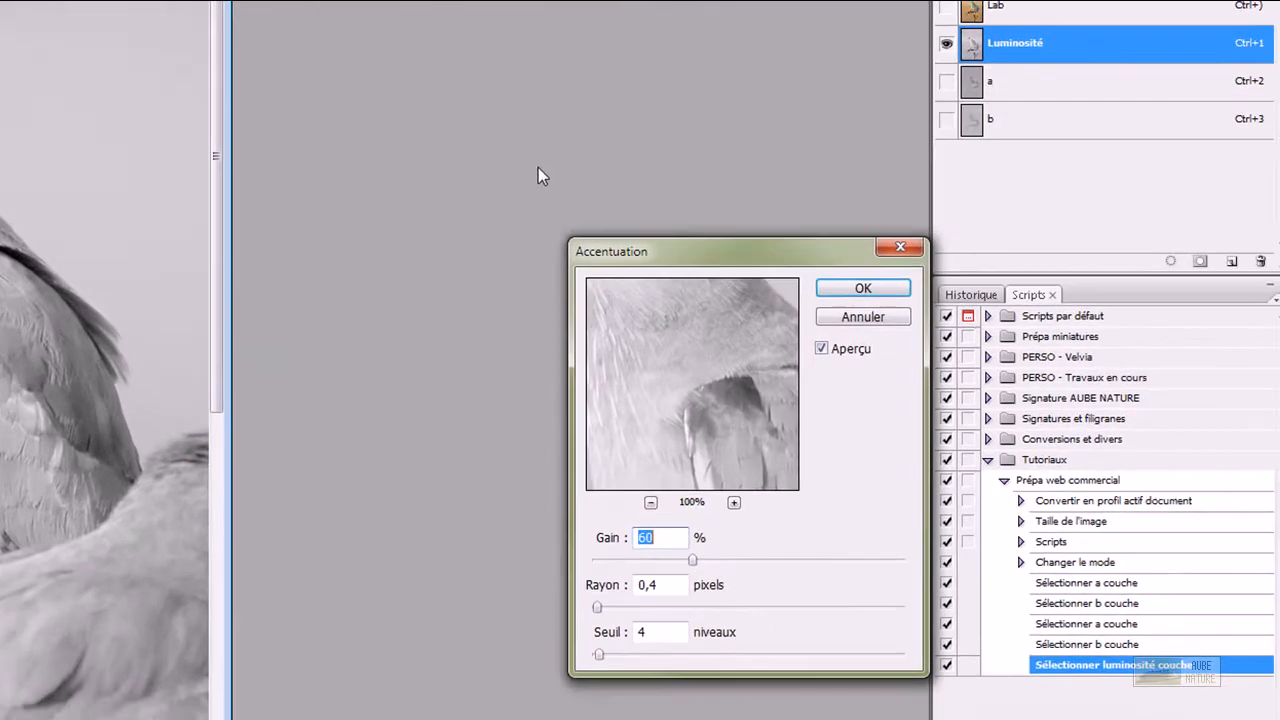
{"action": "left_click", "coordinate": [660, 537]}
{"action": "key", "text": "Up"}
{"action": "key", "text": "Up"}
{"action": "key", "text": "Up"}
{"action": "key", "text": "Up"}
{"action": "key", "text": "Up"}
{"action": "key", "text": "Up"}
{"action": "key", "text": "Up"}
{"action": "key", "text": "Up"}
{"action": "key", "text": "Up"}
{"action": "key", "text": "Up"}
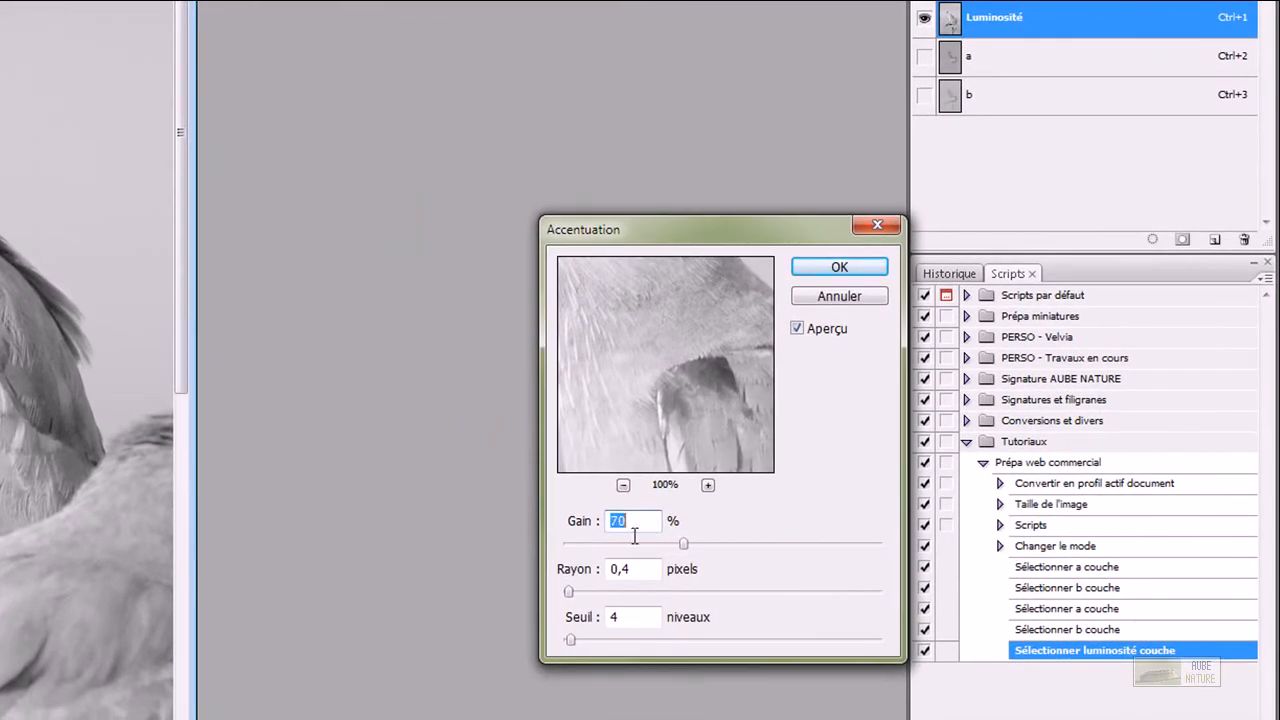
{"action": "left_click", "coordinate": [634, 575]}
{"action": "key", "text": "Up"}
{"action": "left_click", "coordinate": [624, 618]}
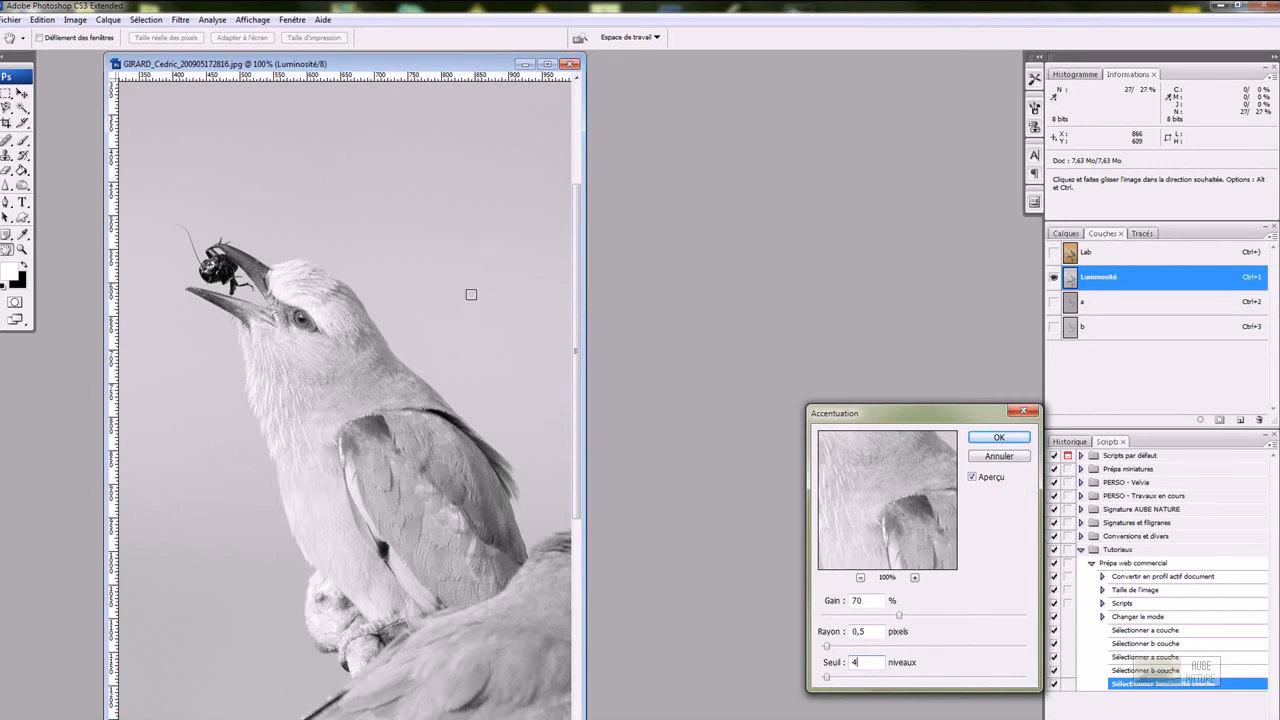
{"action": "left_click", "coordinate": [1007, 444]}
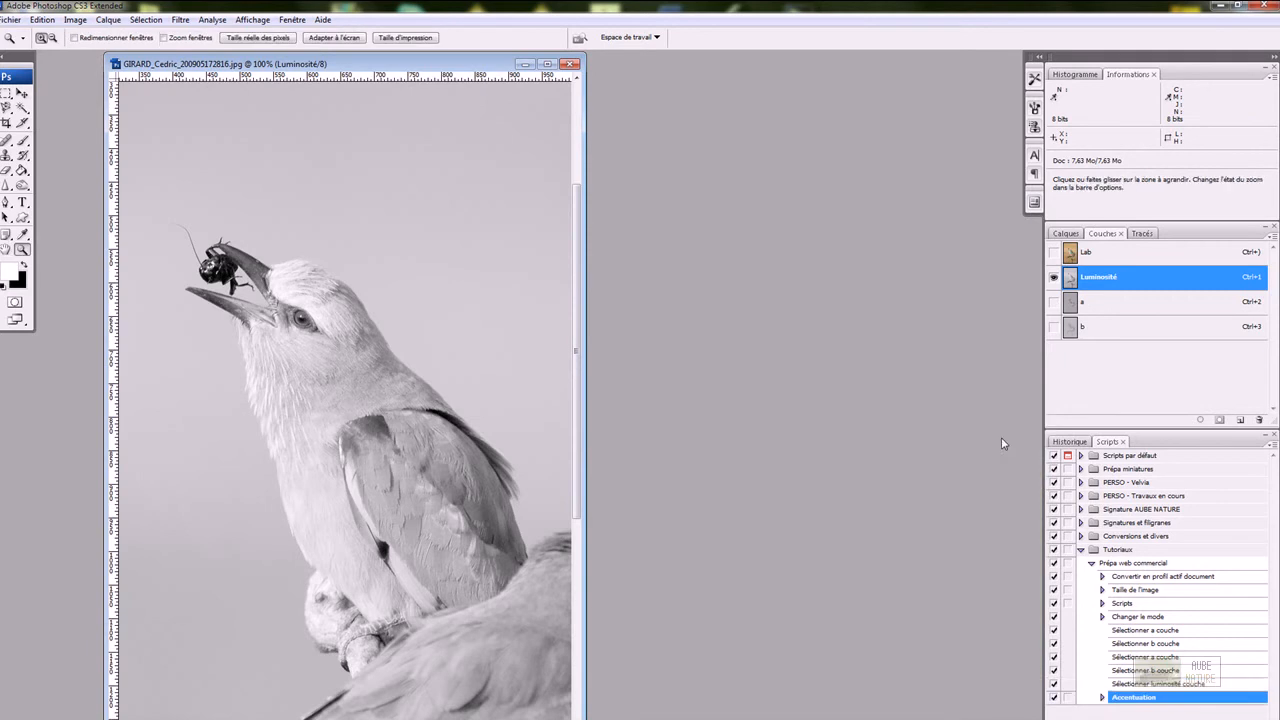
Fit the image within limits of 1500 pixels in width and 1500 pixels in height.
{"action": "left_click", "coordinate": [4, 22]}
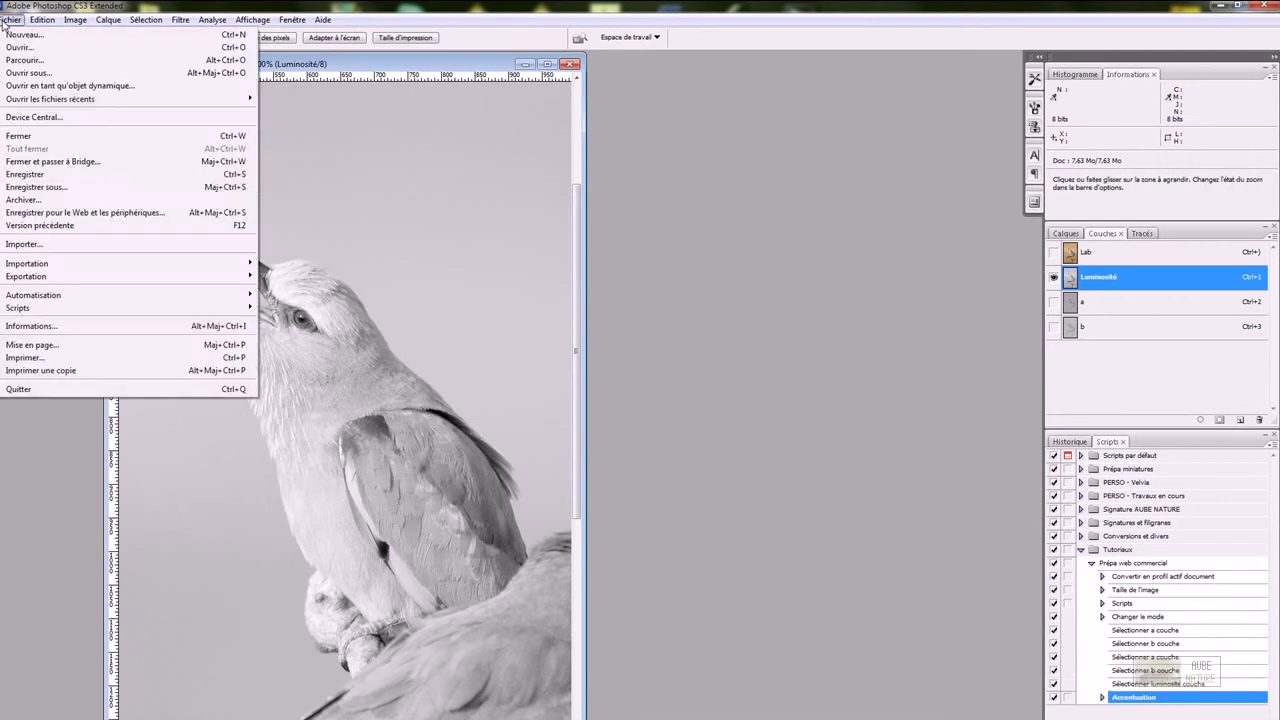
{"action": "mouse_move", "coordinate": [85, 296]}
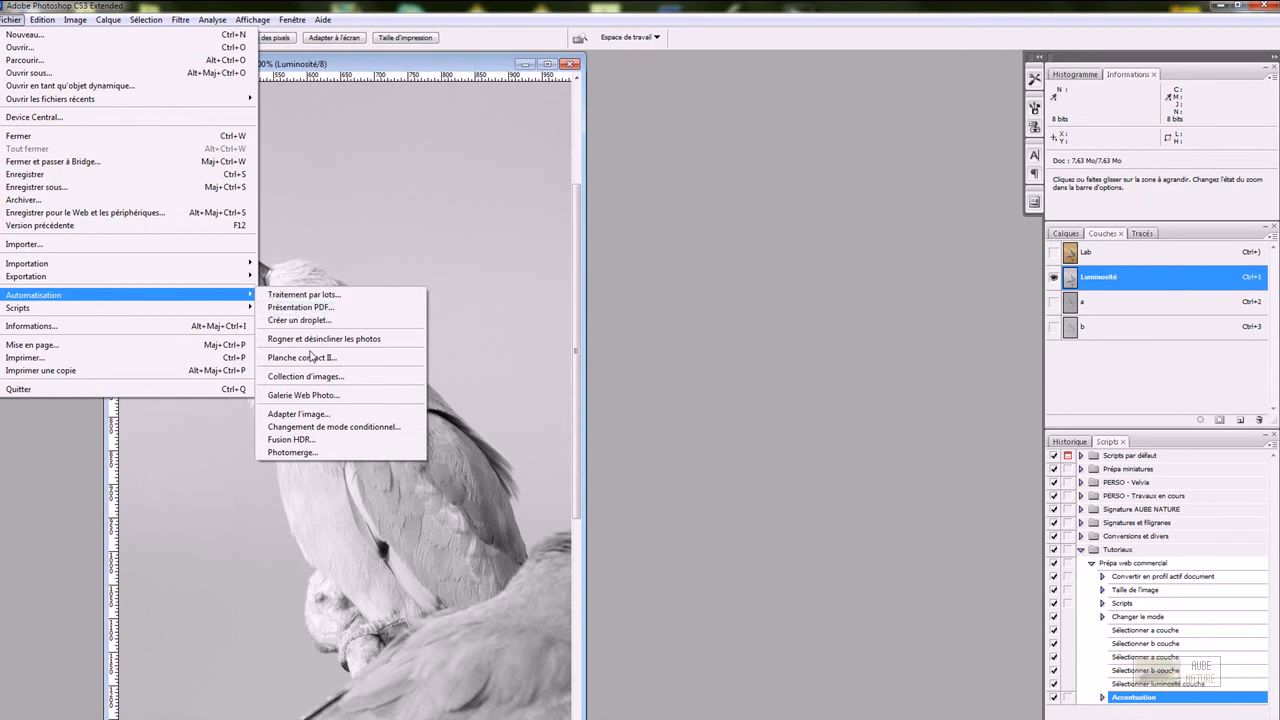
{"action": "left_click", "coordinate": [314, 414]}
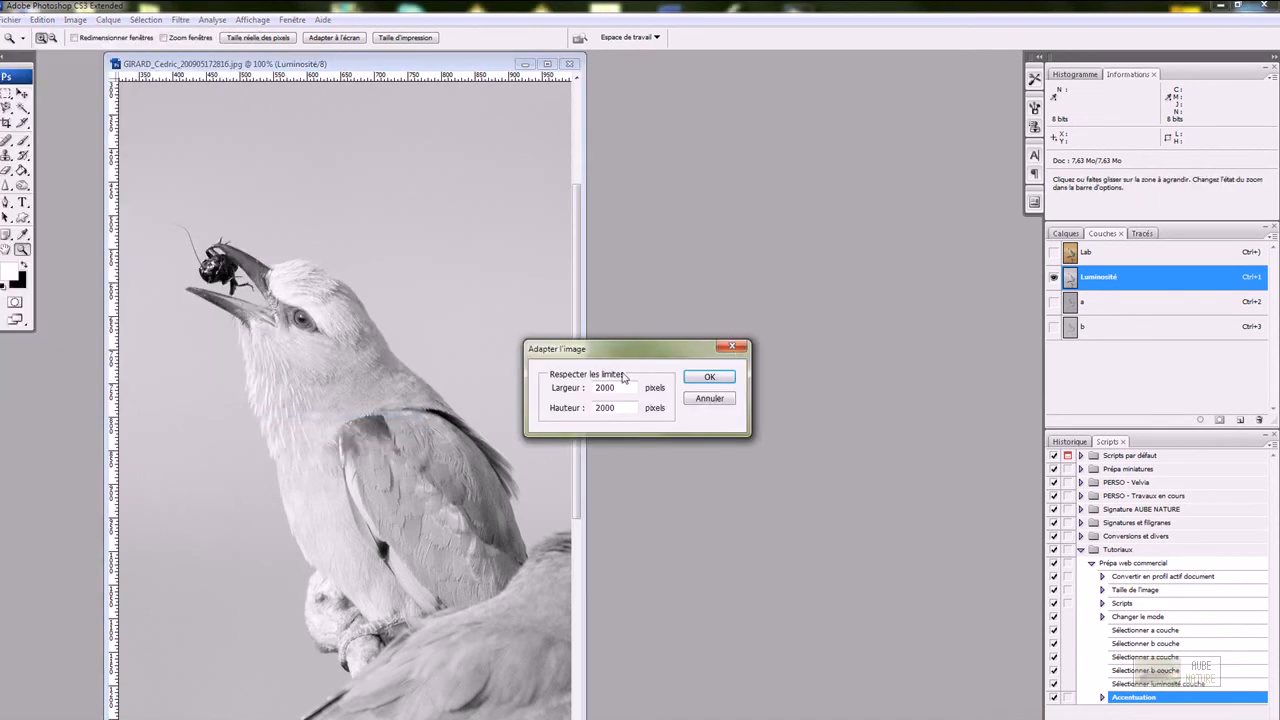
{"action": "type", "text": "1500"}
{"action": "key", "text": "Tab"}
{"action": "type", "text": "1500"}
{"action": "key", "text": "Return"}
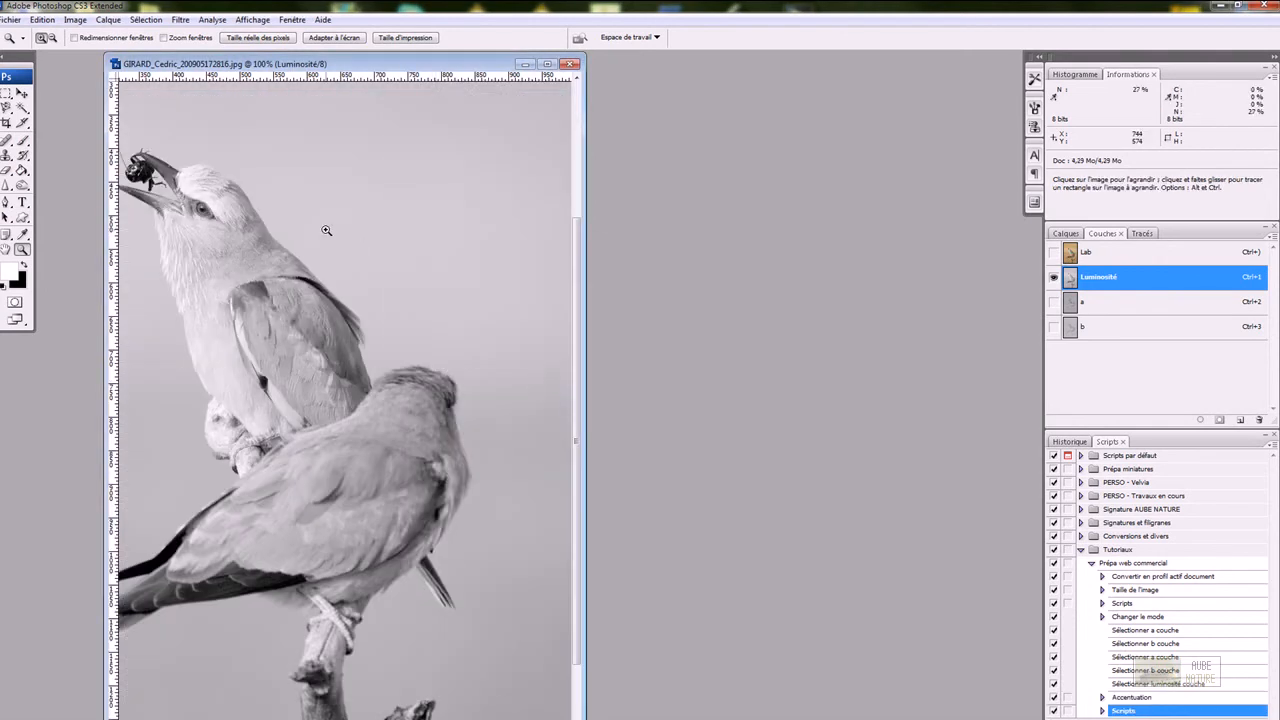
Sharpen the 1500-pixel image with Accentuation, keeping 70 % gain, 0,5 pixels radius and a threshold of 4 levels.
{"action": "left_click", "coordinate": [180, 20]}
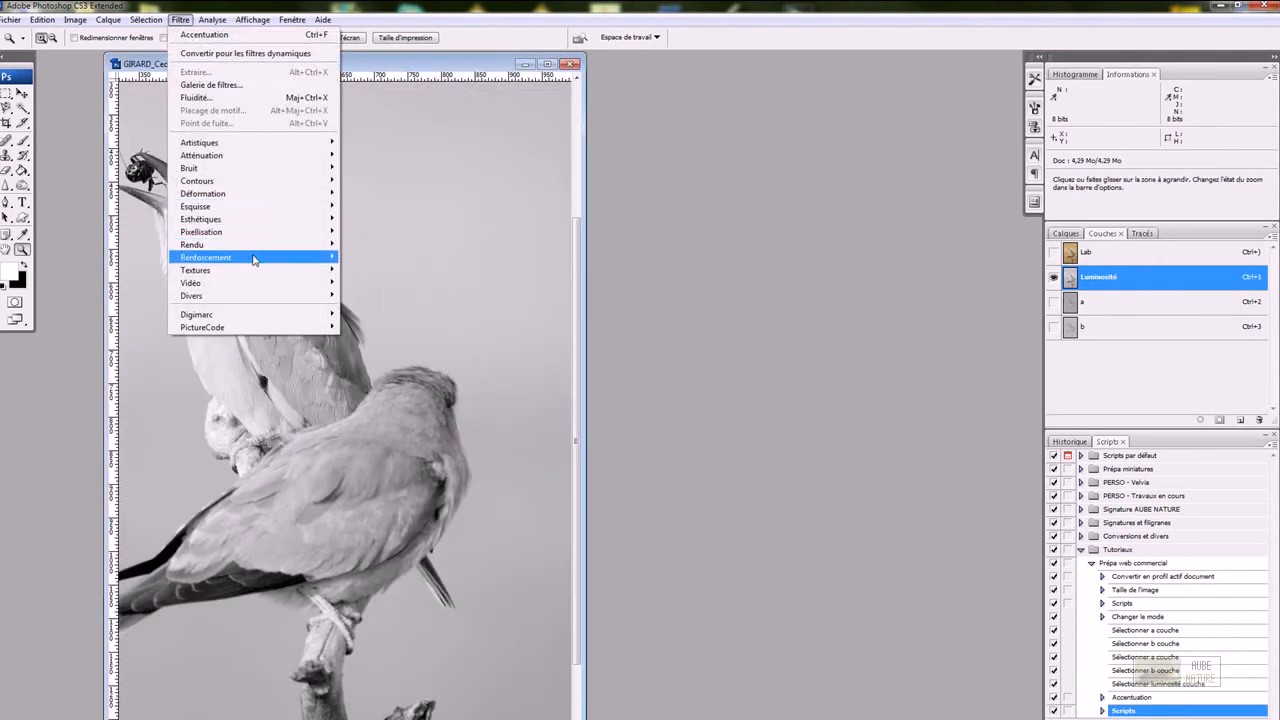
{"action": "mouse_move", "coordinate": [257, 257]}
{"action": "left_click", "coordinate": [383, 259]}
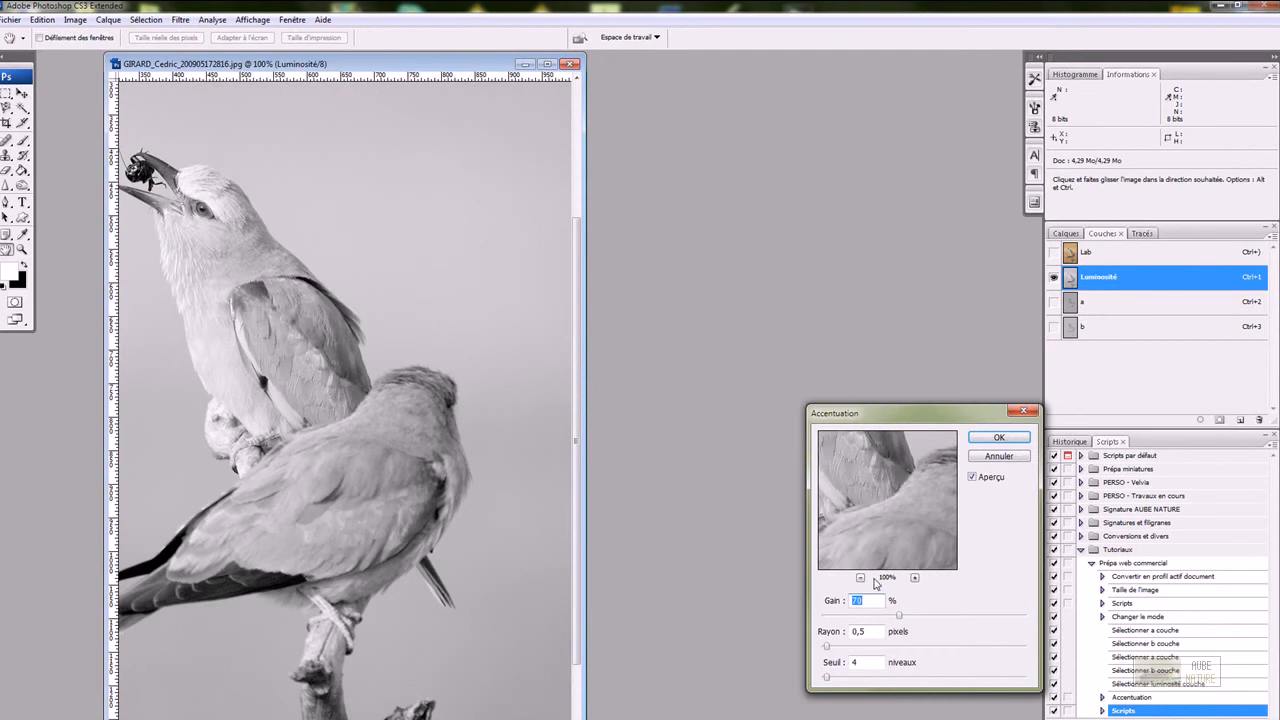
{"action": "left_click", "coordinate": [998, 437]}
Fit the image within limits of 1000 pixels in width and 1000 pixels in height.
{"action": "left_click", "coordinate": [14, 20]}
{"action": "mouse_move", "coordinate": [121, 300]}
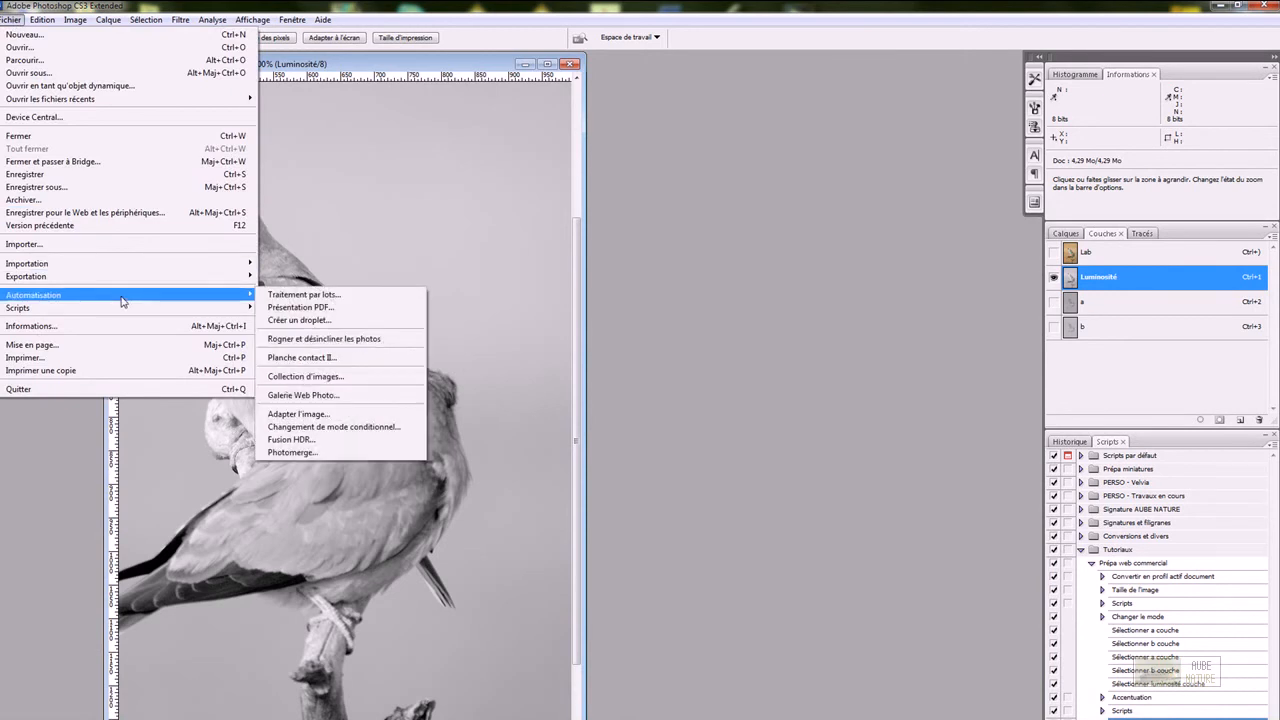
{"action": "left_click", "coordinate": [331, 415]}
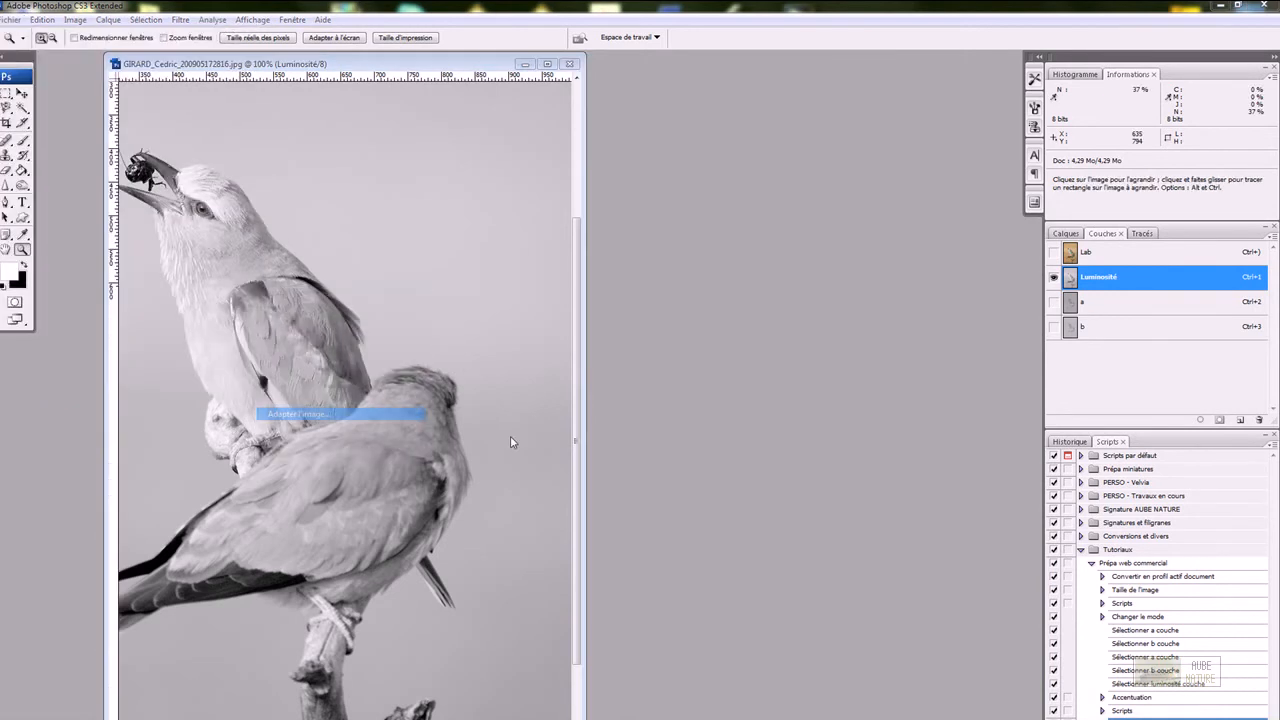
{"action": "type", "text": "1000"}
{"action": "key", "text": "Tab"}
{"action": "type", "text": "1000"}
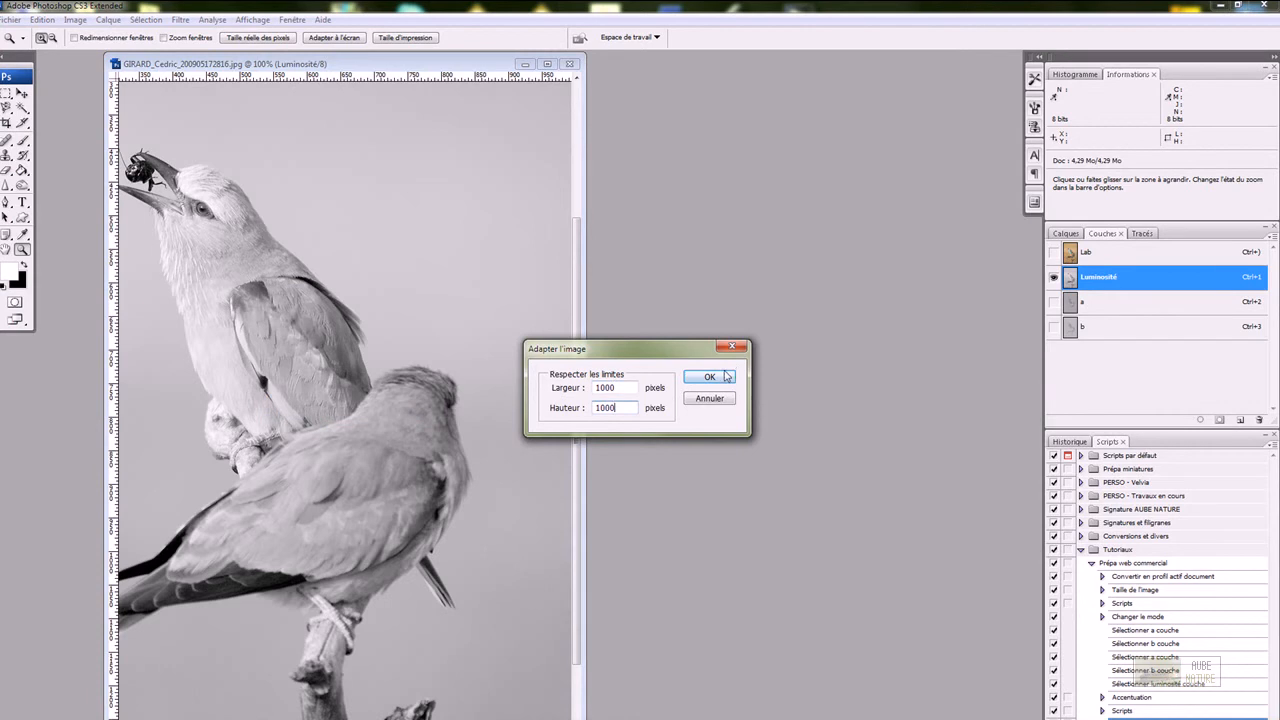
{"action": "left_click", "coordinate": [726, 379]}
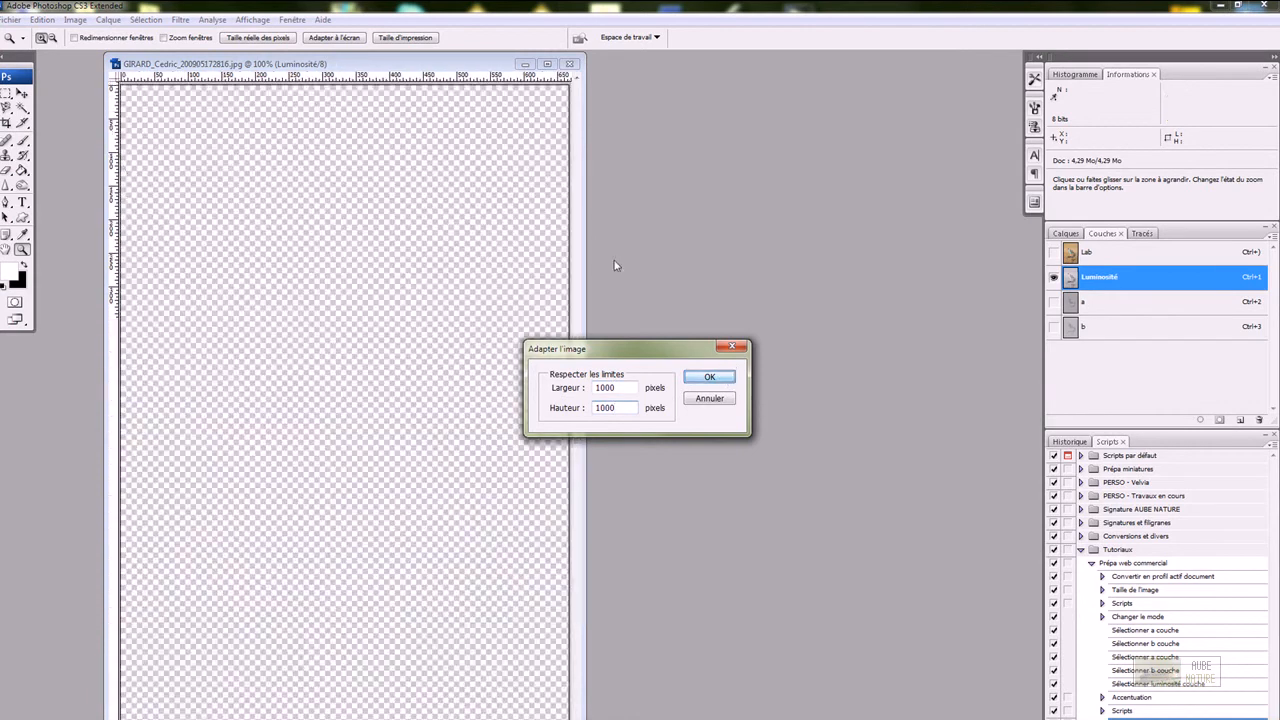
Sharpen the 1000-pixel image with Accentuation at 65 % gain, 0,4 pixels radius and a threshold of 4 levels.
{"action": "left_click", "coordinate": [180, 20]}
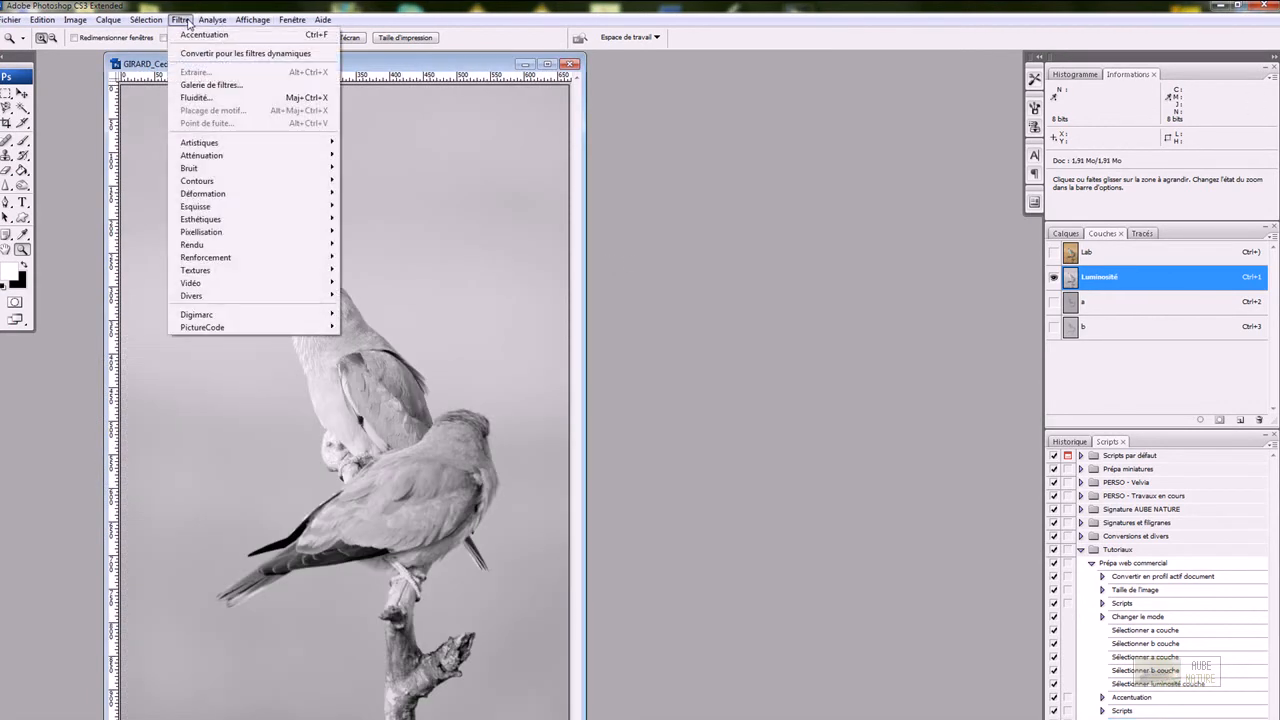
{"action": "mouse_move", "coordinate": [340, 248]}
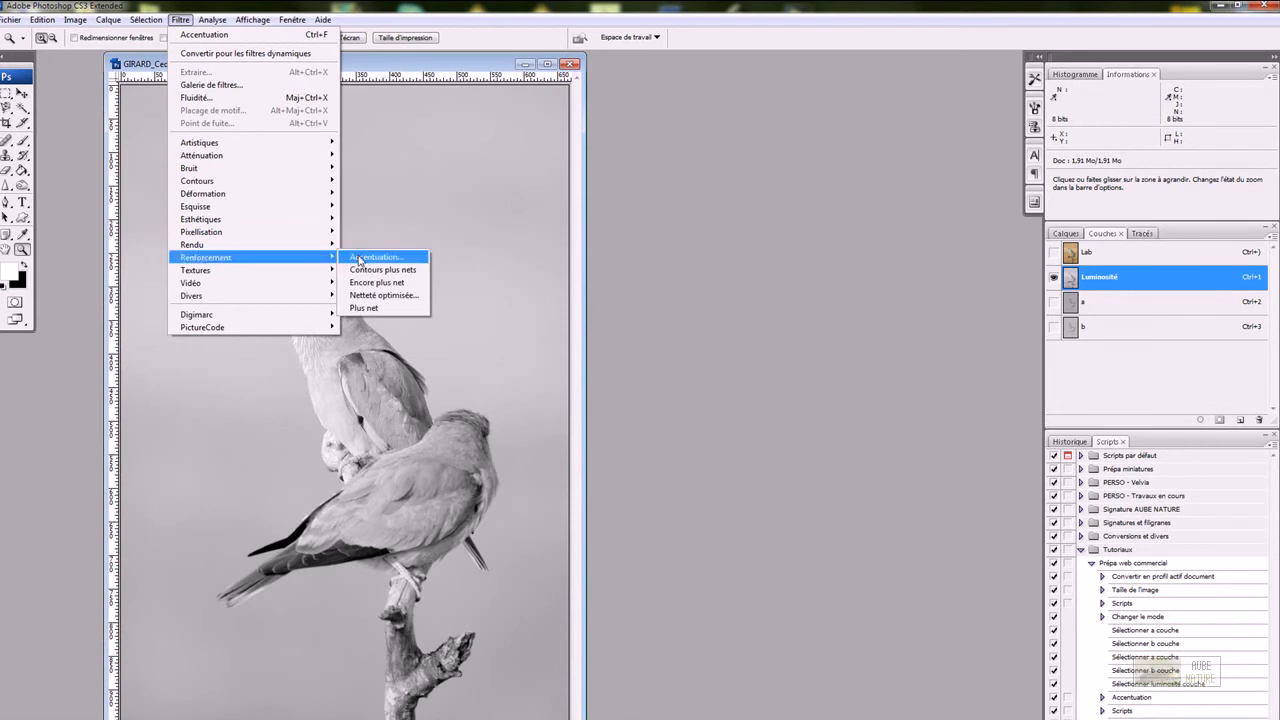
{"action": "left_click", "coordinate": [376, 257]}
{"action": "key", "text": "Down"}
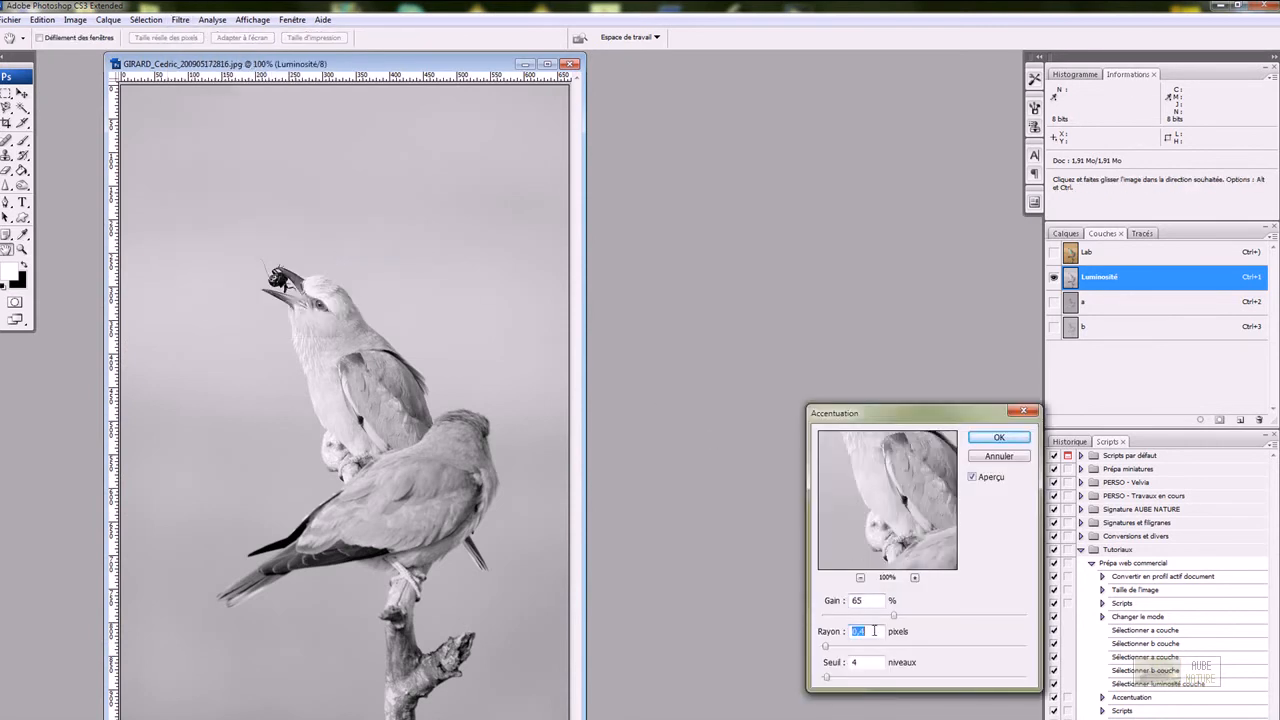
{"action": "left_click", "coordinate": [998, 438]}
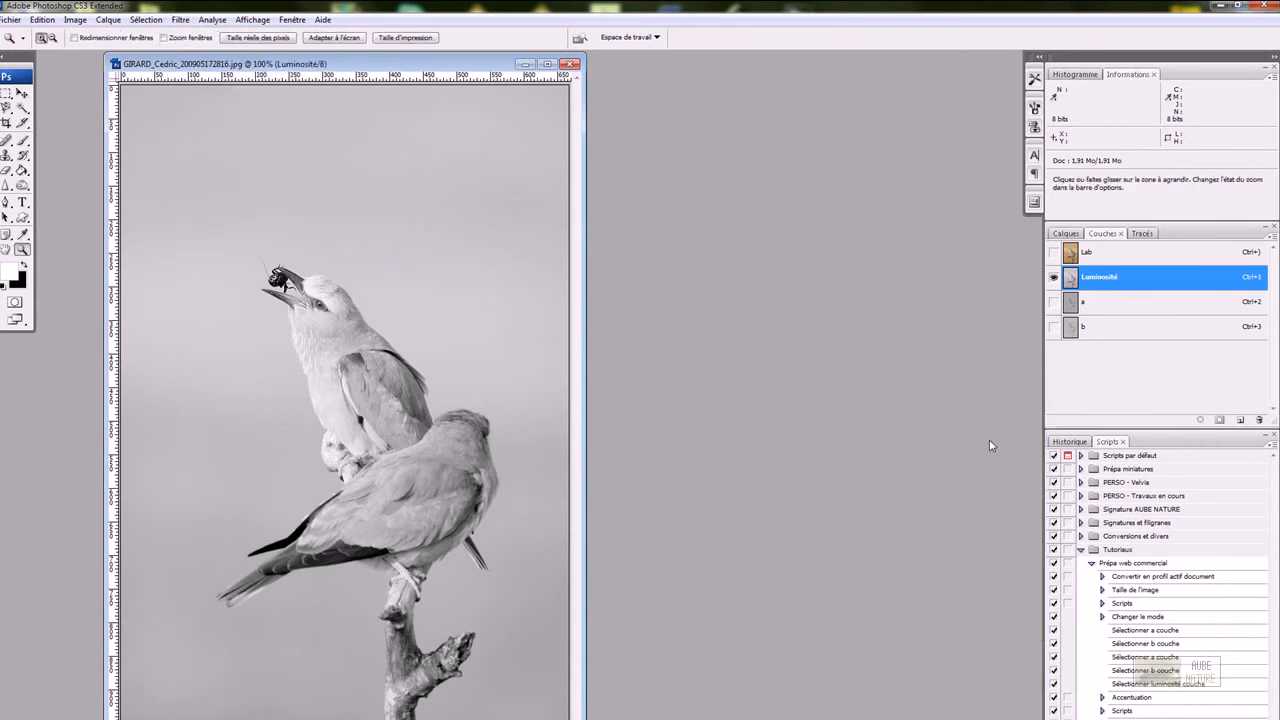
Fit the image within limits of 700 pixels in width and 700 pixels in height.
{"action": "left_click", "coordinate": [10, 19]}
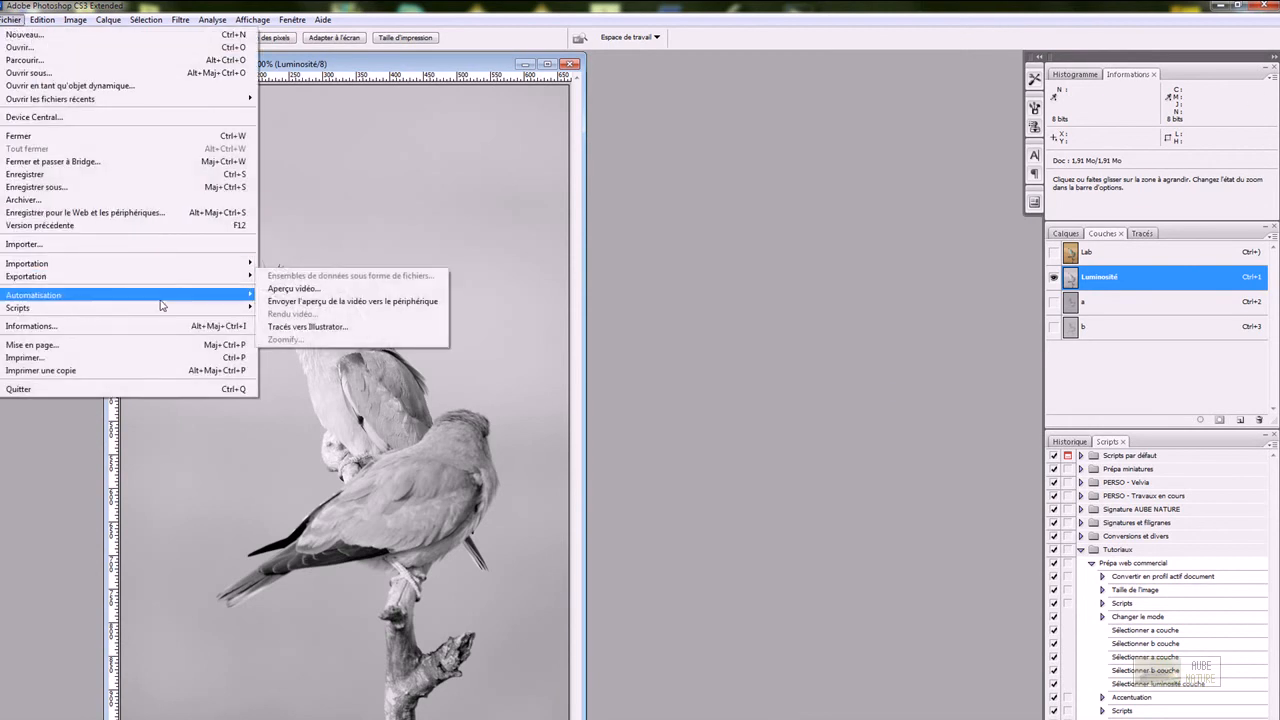
{"action": "mouse_move", "coordinate": [163, 295]}
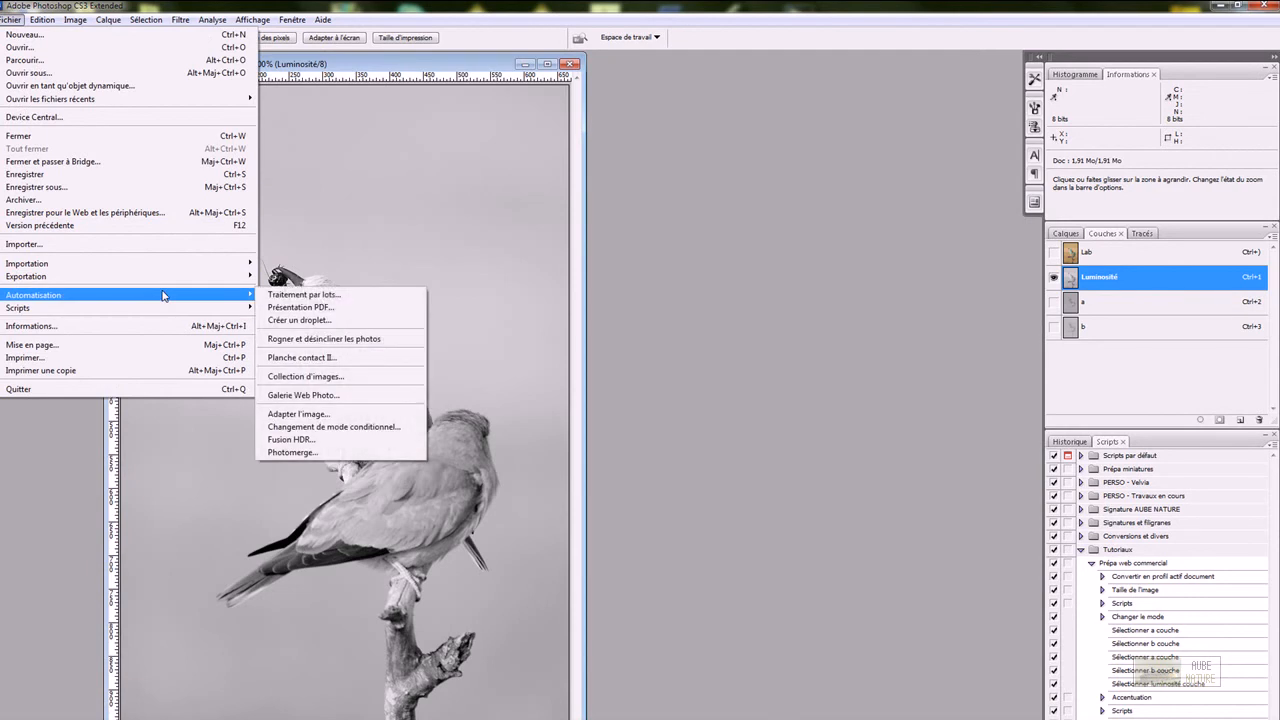
{"action": "left_click", "coordinate": [318, 413]}
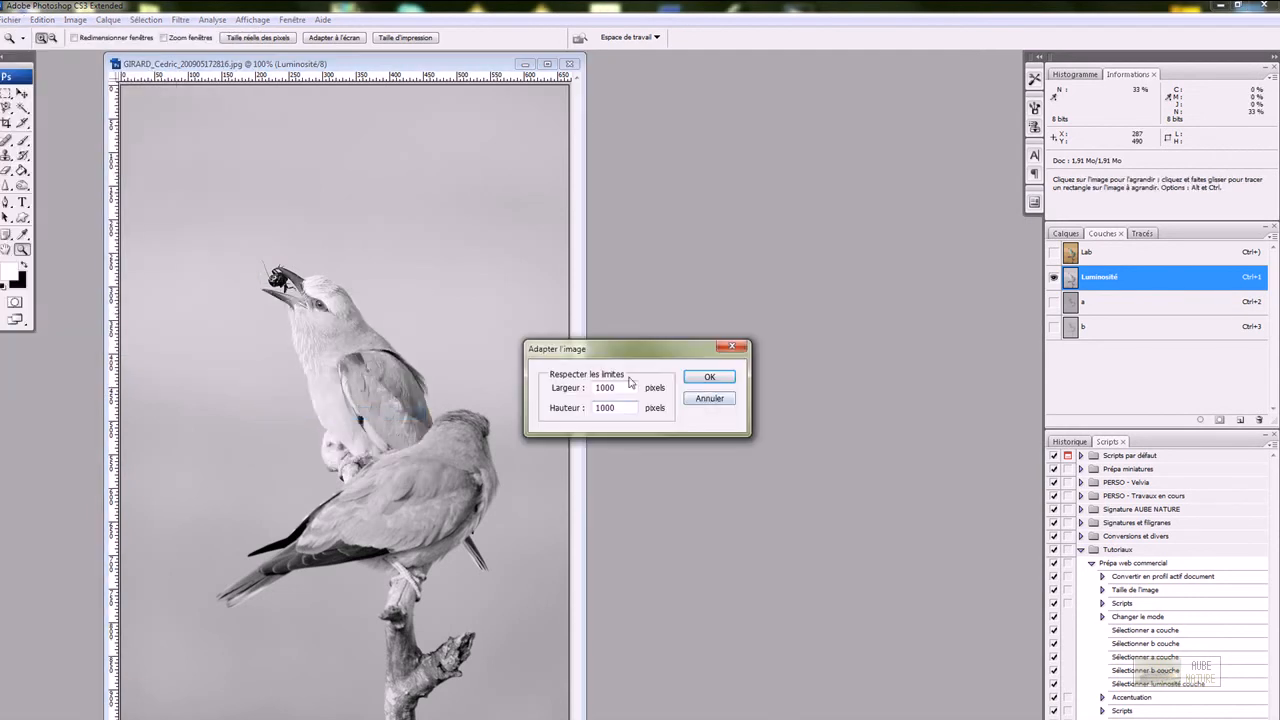
{"action": "left_click_drag", "start_coordinate": [612, 388], "coordinate": [514, 390]}
{"action": "type", "text": "700"}
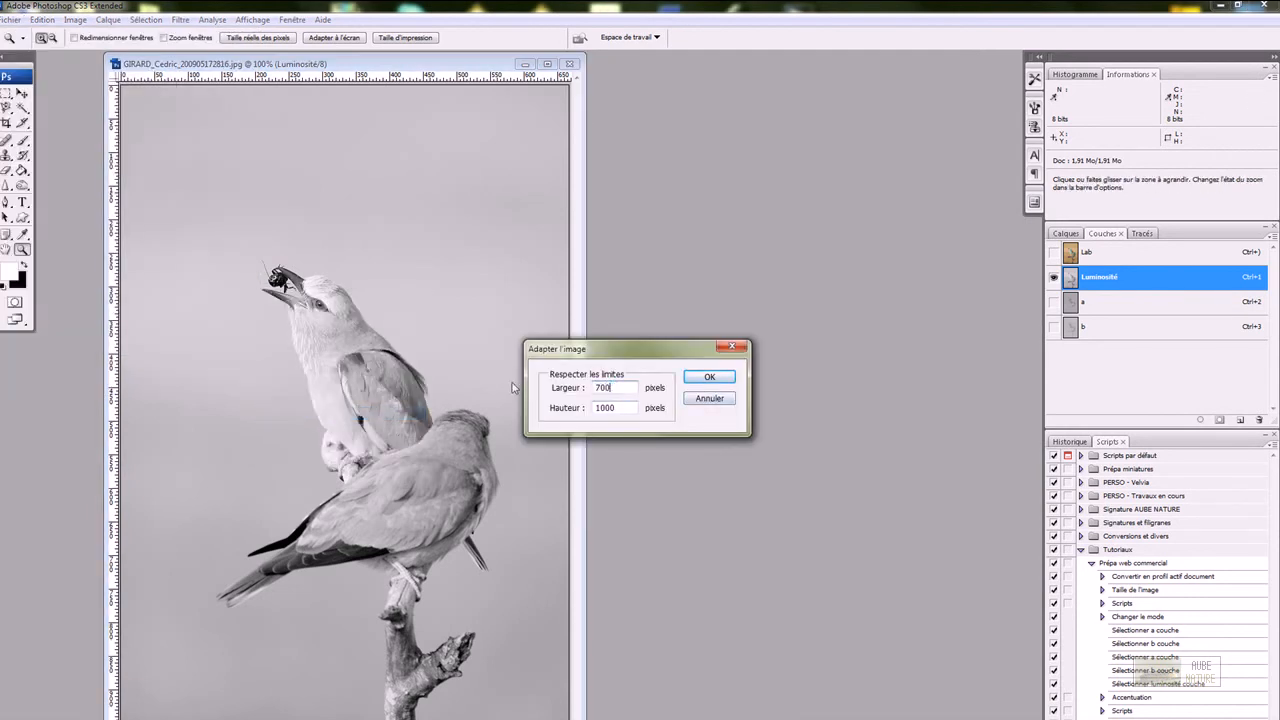
{"action": "key", "text": "Tab"}
{"action": "type", "text": "700"}
{"action": "key", "text": "Return"}
Sharpen the 700-pixel image with Accentuation at about 61 % gain, 0,4 pixels radius and a threshold of 4 levels.
{"action": "left_click", "coordinate": [179, 19]}
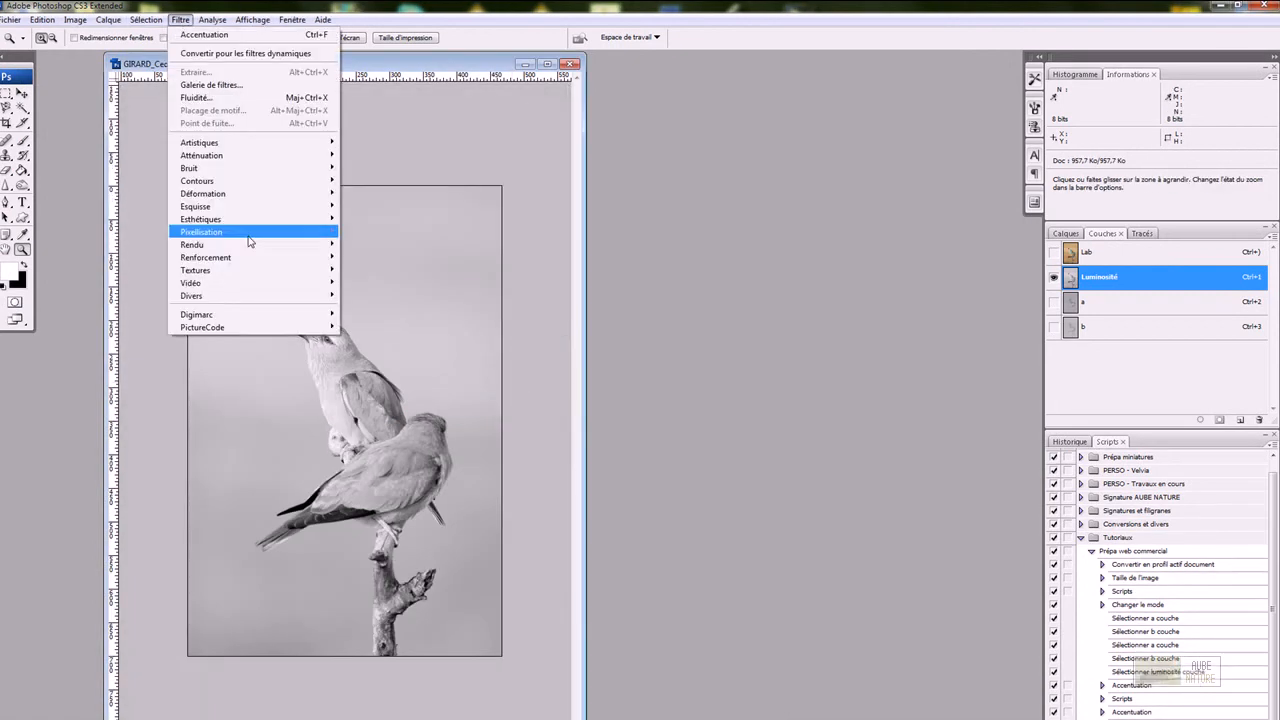
{"action": "mouse_move", "coordinate": [256, 257]}
{"action": "left_click", "coordinate": [352, 258]}
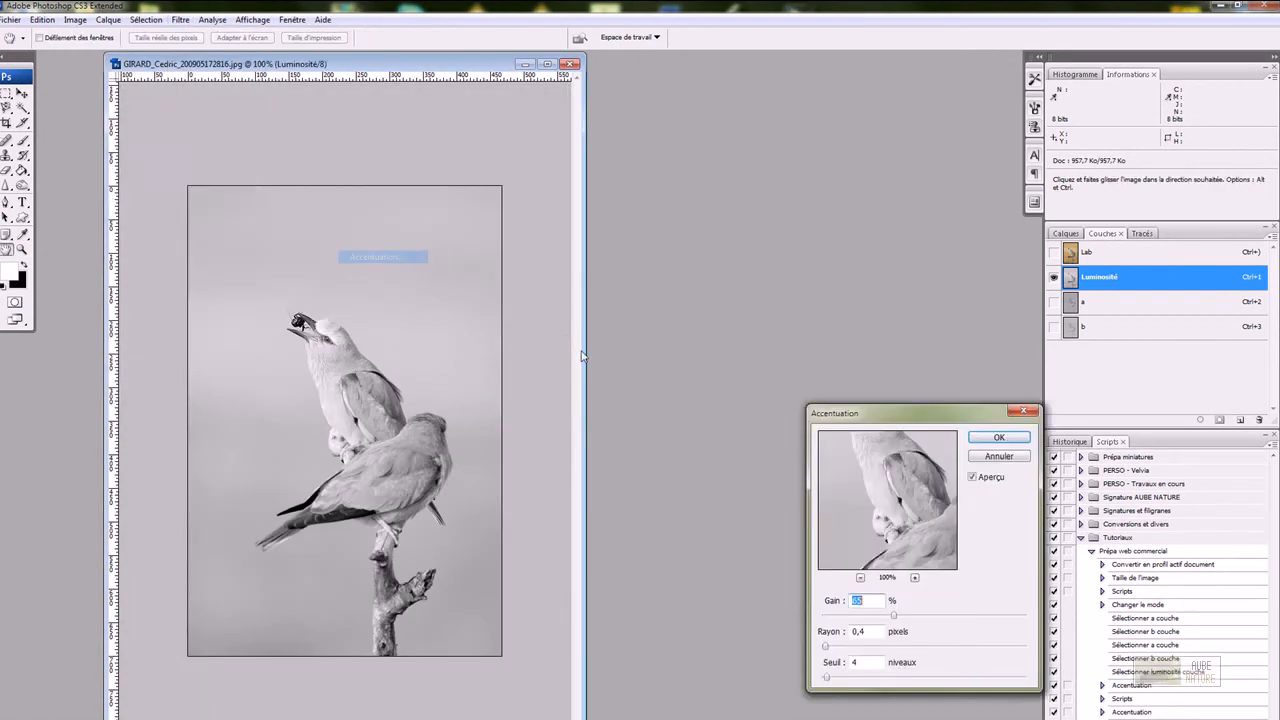
{"action": "left_click_drag", "start_coordinate": [894, 616], "coordinate": [889, 616]}
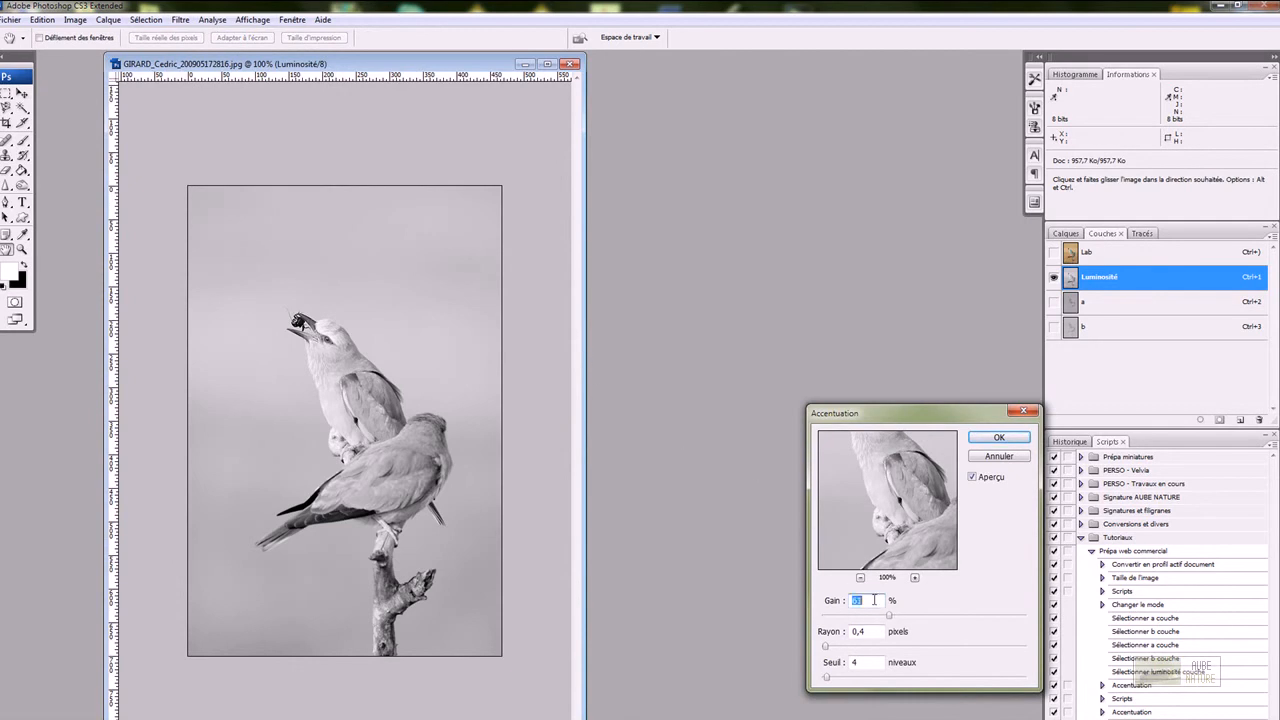
{"action": "left_click", "coordinate": [1000, 440]}
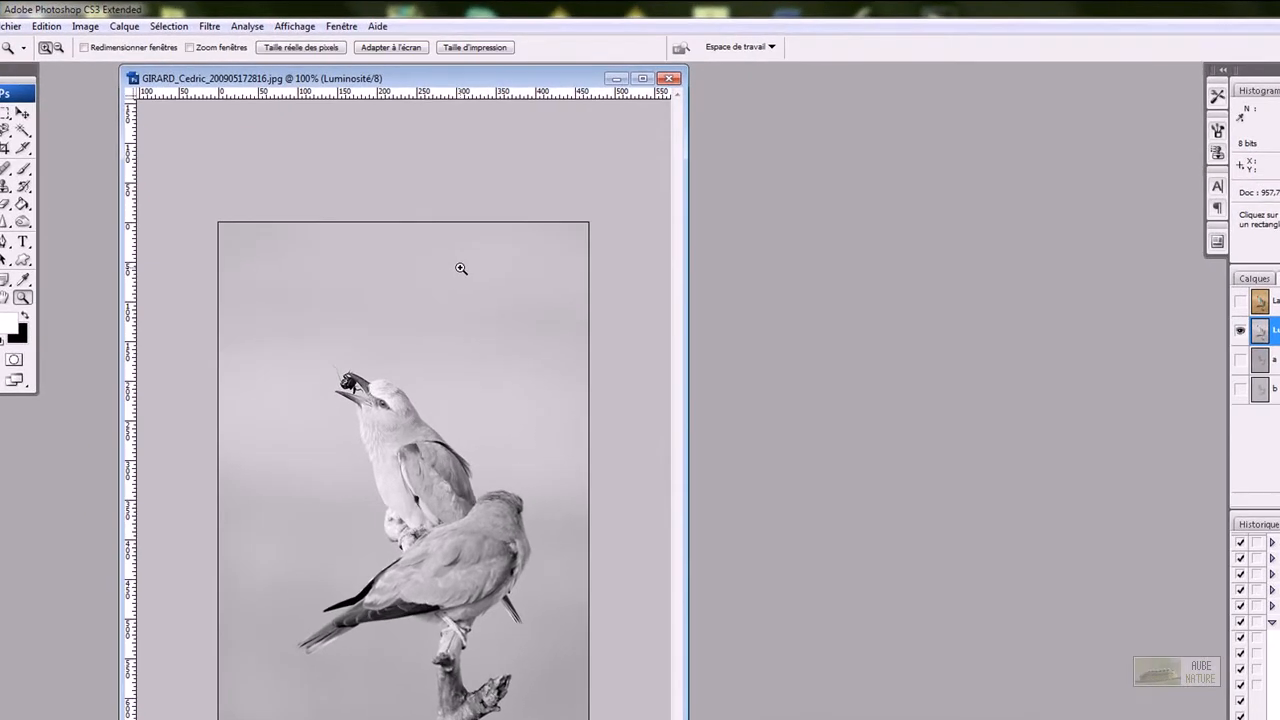
Reselect the composite Lab channel and convert the image to RGB colour mode.
{"action": "left_click", "coordinate": [1258, 300]}
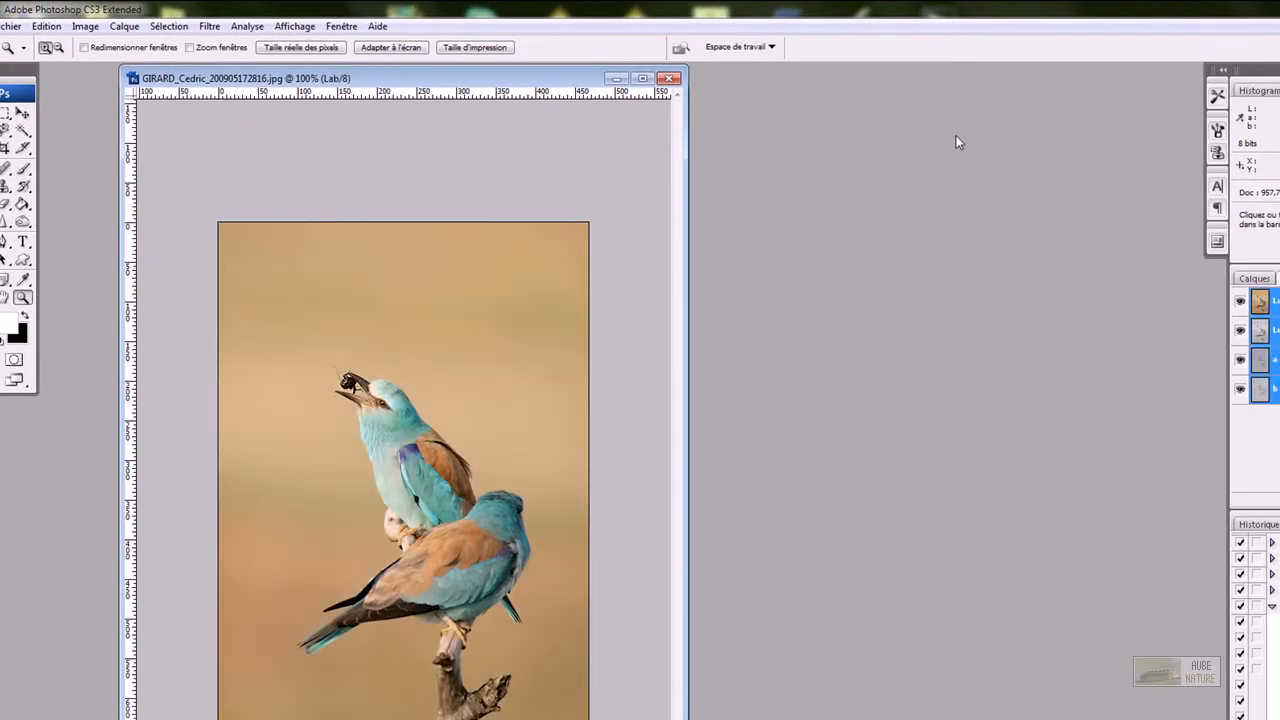
{"action": "left_click", "coordinate": [85, 26]}
{"action": "mouse_move", "coordinate": [90, 45]}
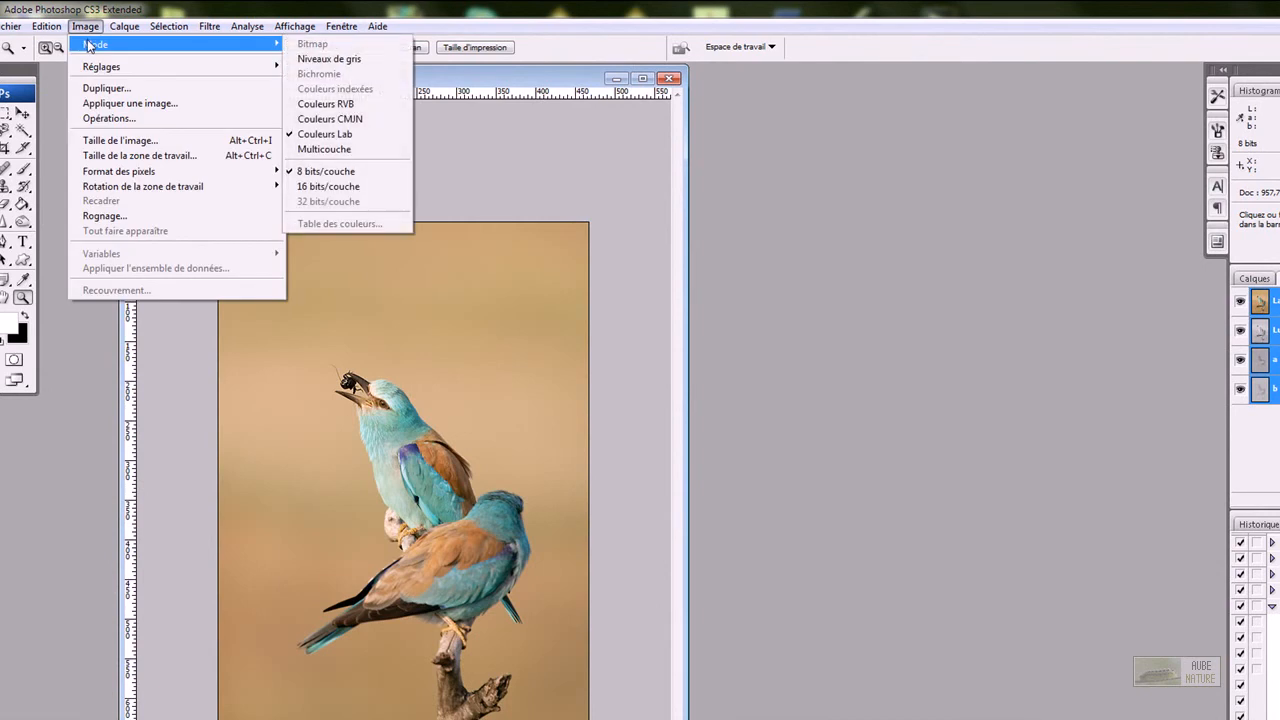
{"action": "left_click", "coordinate": [341, 107]}
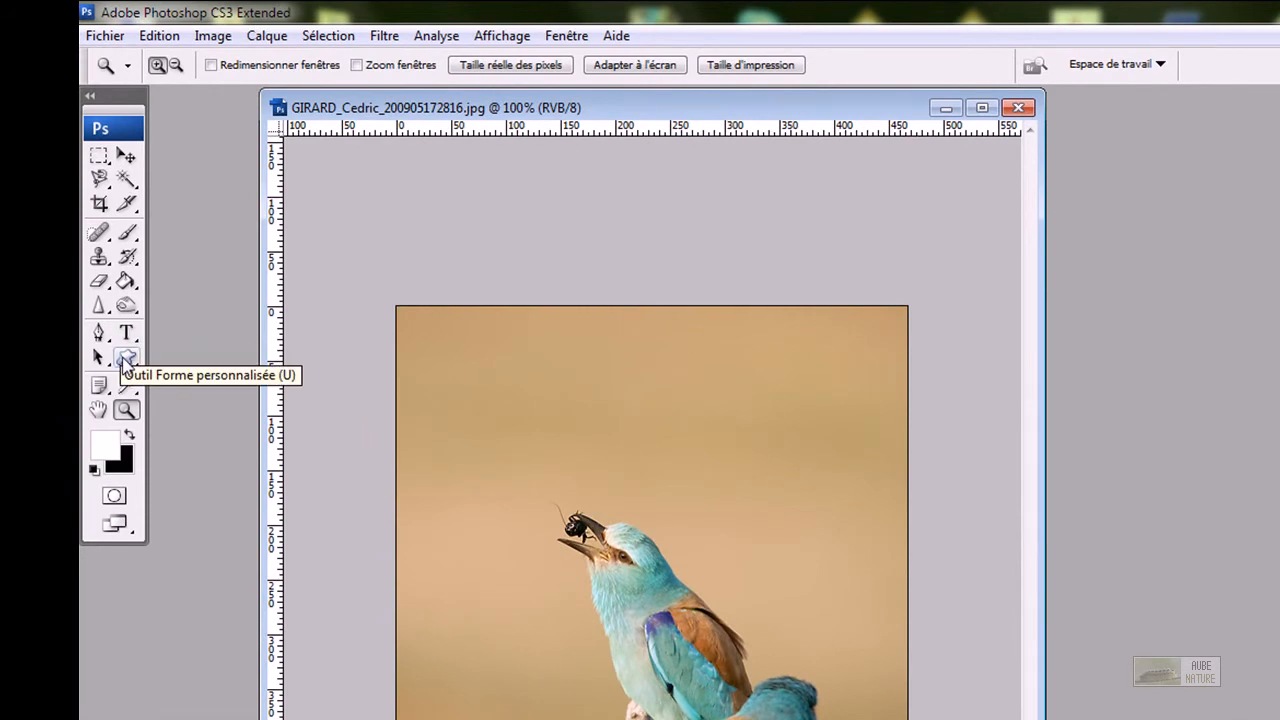
Draw a white diagonal-stripes custom shape with constrained proportions over both birds, spanning nearly the photo's full width.
{"action": "left_click", "coordinate": [125, 360]}
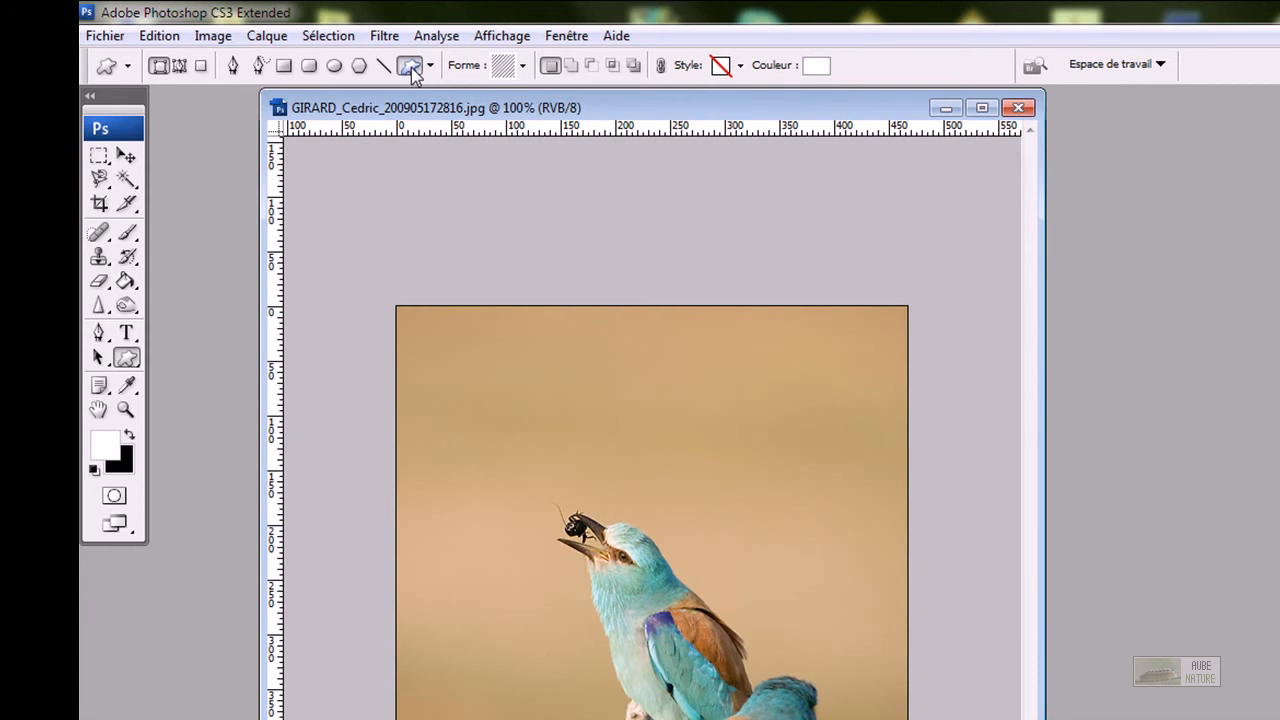
{"action": "left_click", "coordinate": [522, 66]}
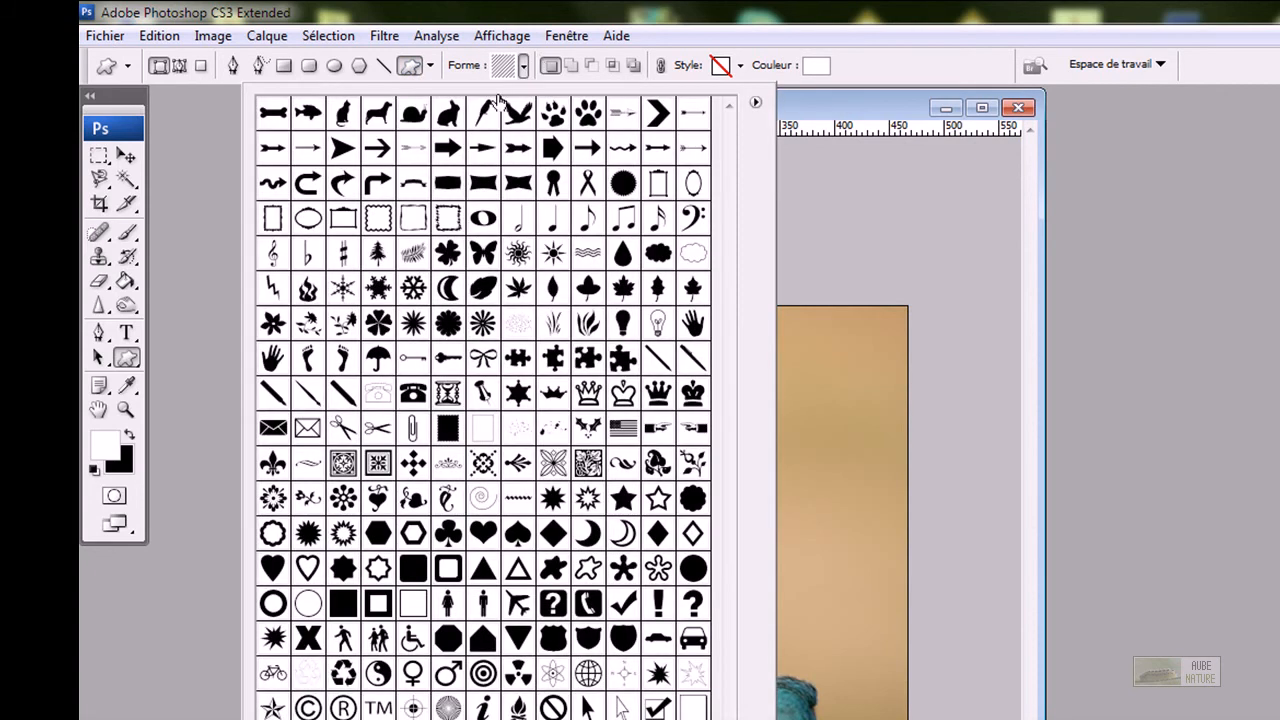
{"action": "left_click", "coordinate": [756, 103]}
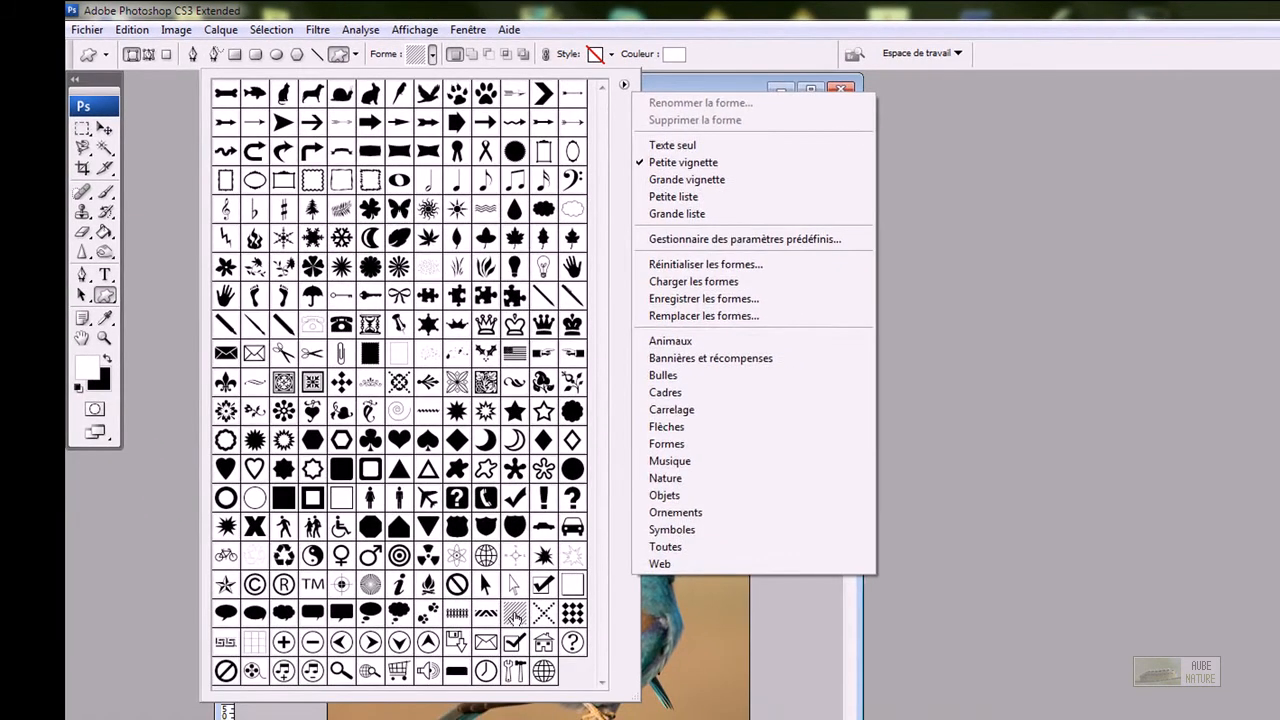
{"action": "left_click", "coordinate": [519, 622]}
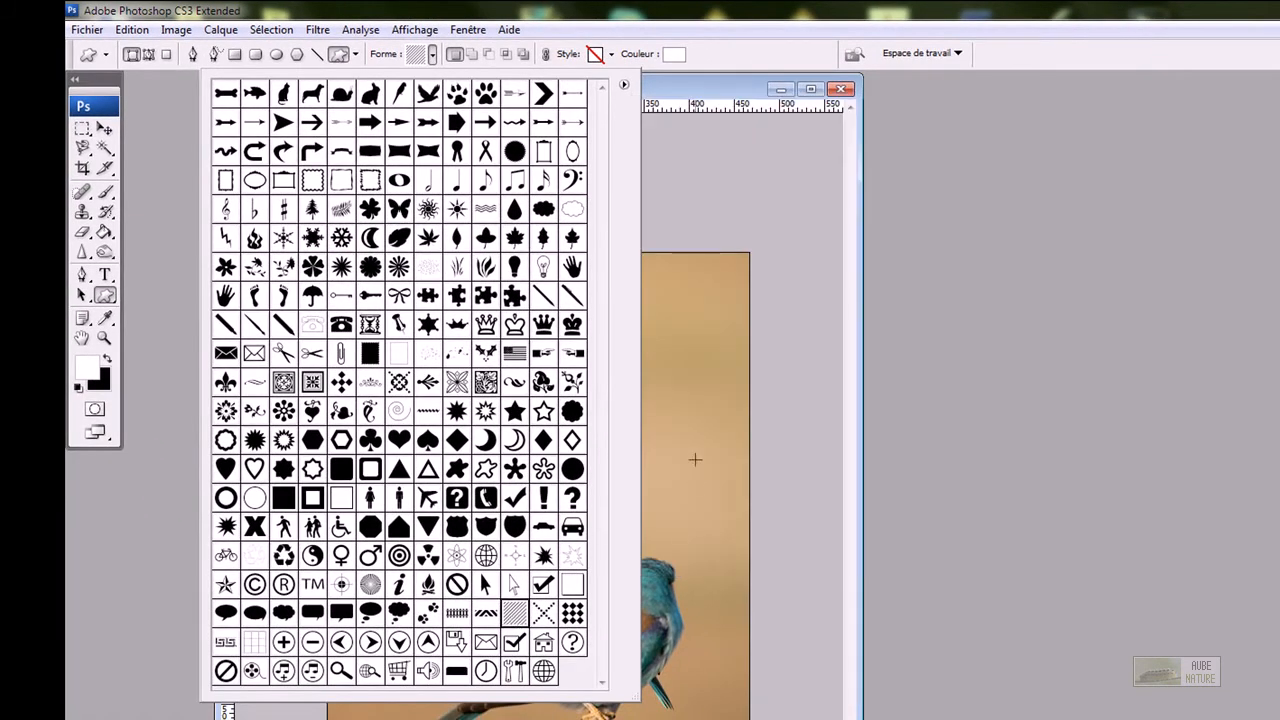
{"action": "left_click", "coordinate": [785, 455]}
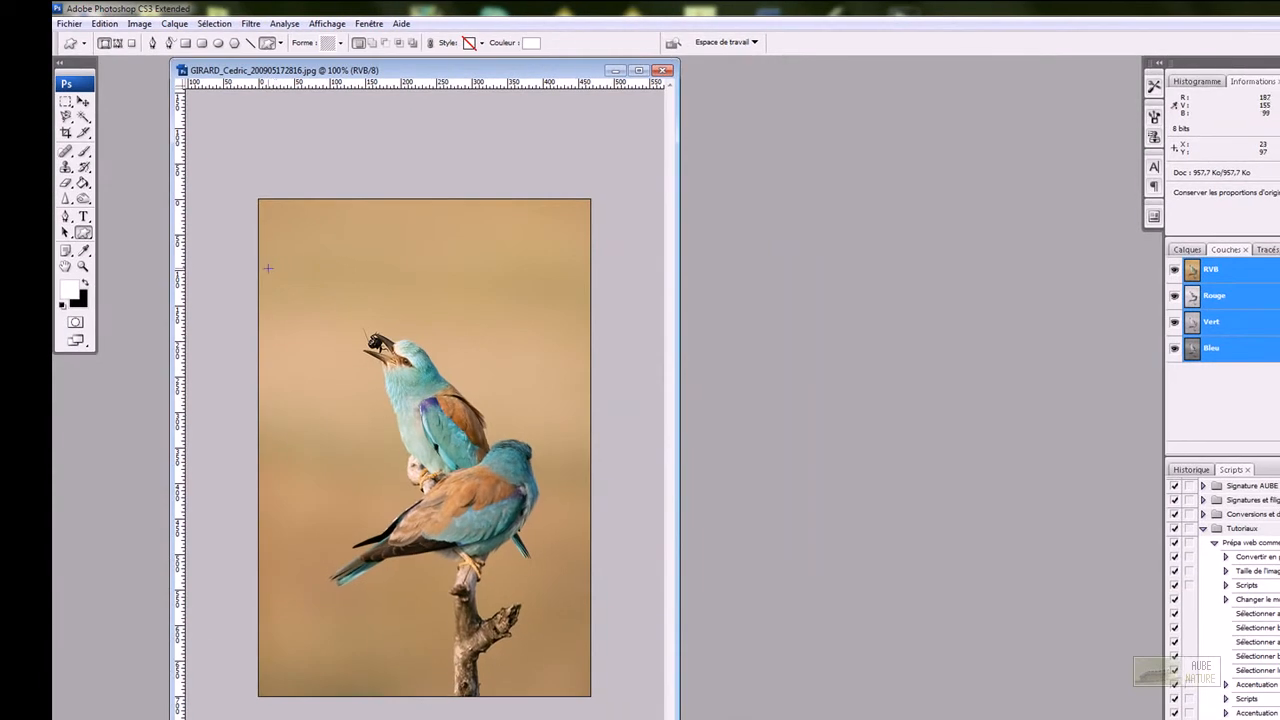
{"action": "mouse_move", "coordinate": [268, 268]}
{"action": "left_mouse_down"}
{"action": "mouse_move", "coordinate": [577, 577]}
{"action": "mouse_move", "coordinate": [583, 637]}
{"action": "left_mouse_up"}
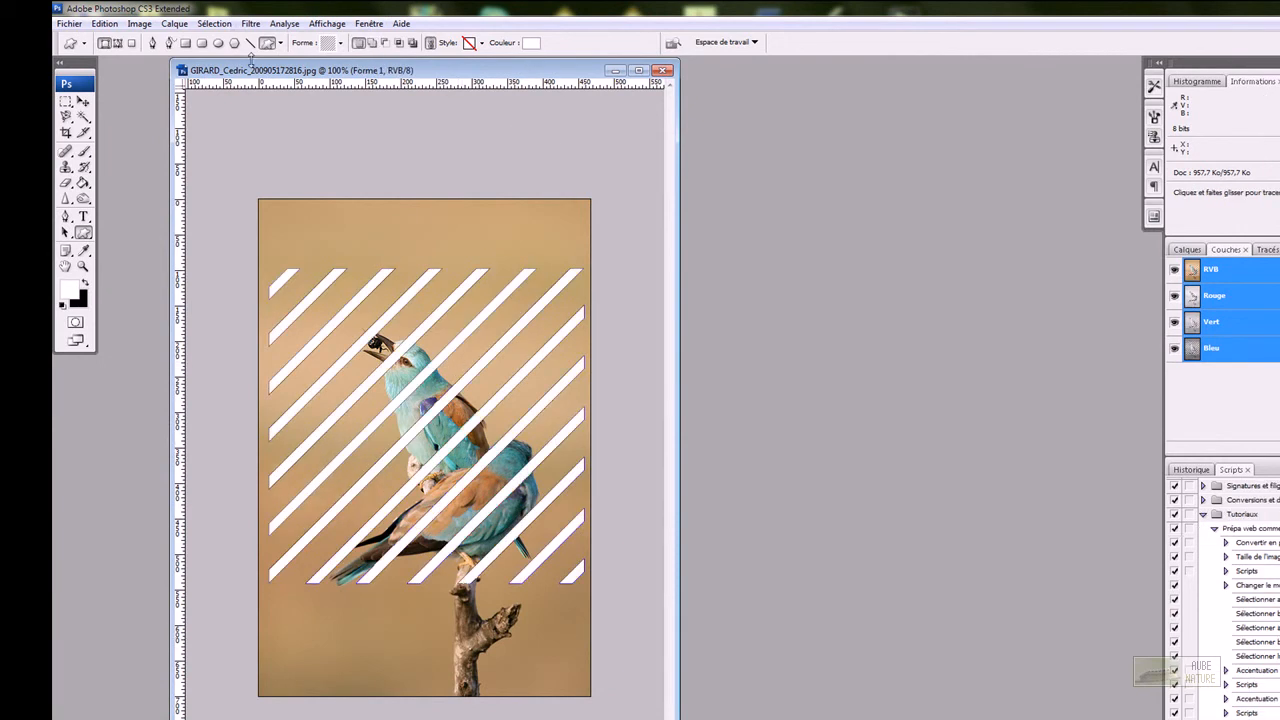
Centre the striped shape vertically and horizontally on the whole canvas by aligning its layer to a full selection, and deselect.
{"action": "key", "text": "ctrl+a"}
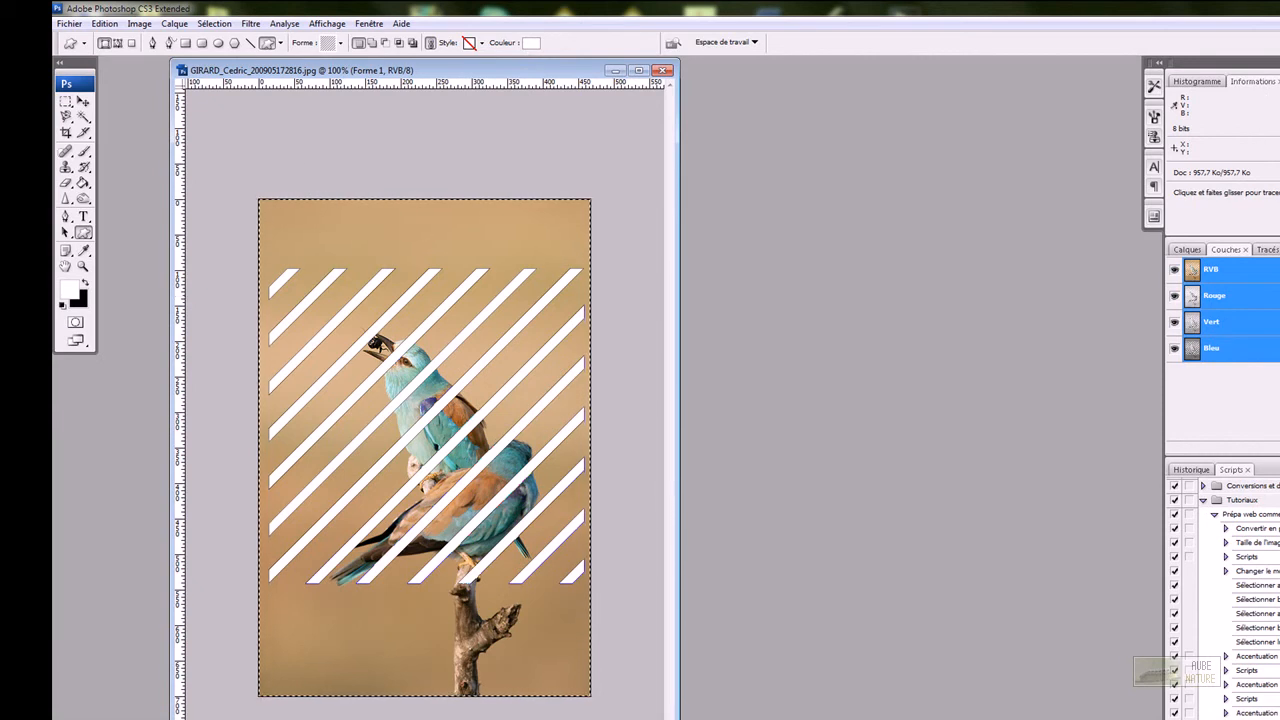
{"action": "left_click", "coordinate": [174, 23]}
{"action": "mouse_move", "coordinate": [253, 401]}
{"action": "left_click", "coordinate": [429, 416]}
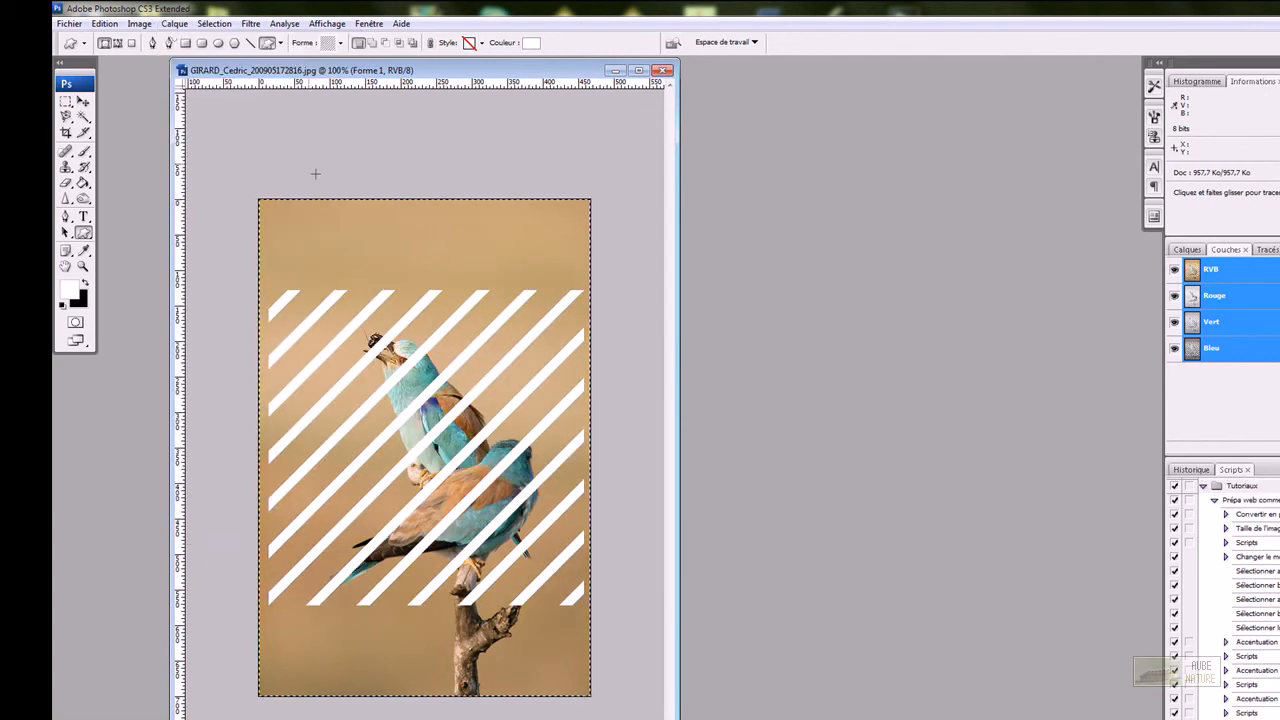
{"action": "left_click", "coordinate": [176, 23]}
{"action": "mouse_move", "coordinate": [255, 403]}
{"action": "left_click", "coordinate": [440, 461]}
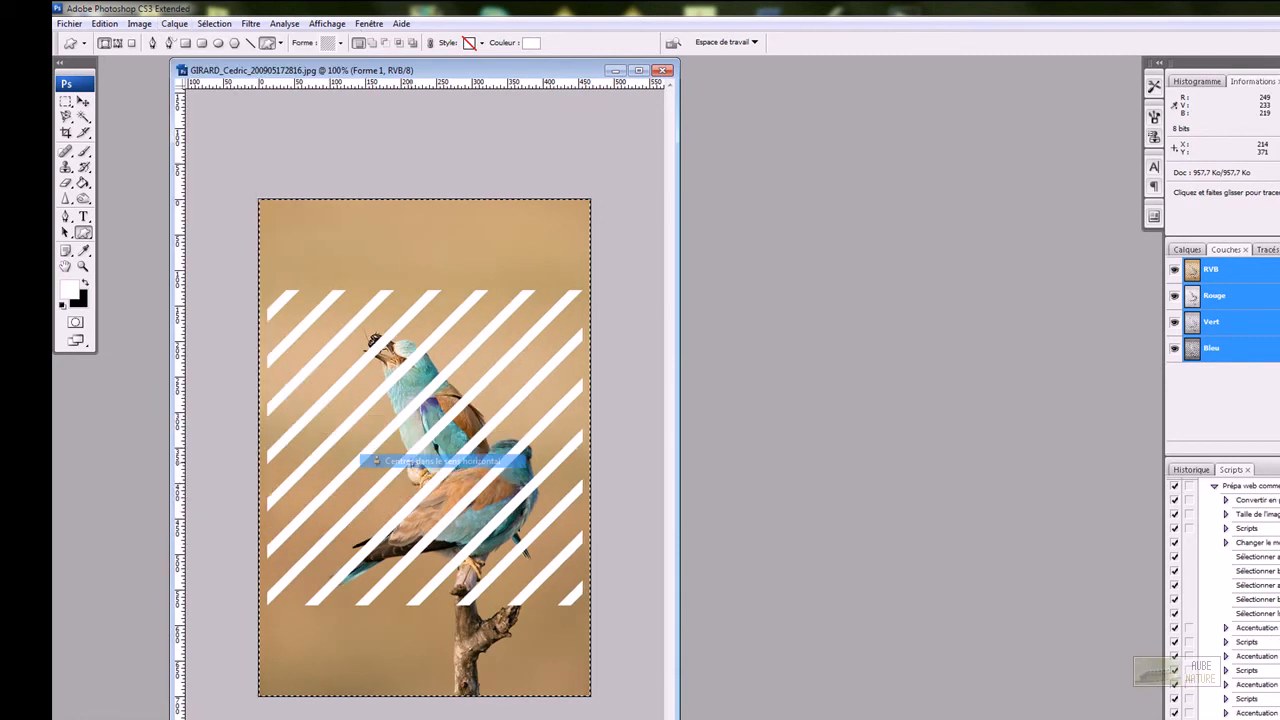
{"action": "key", "text": "ctrl+d"}
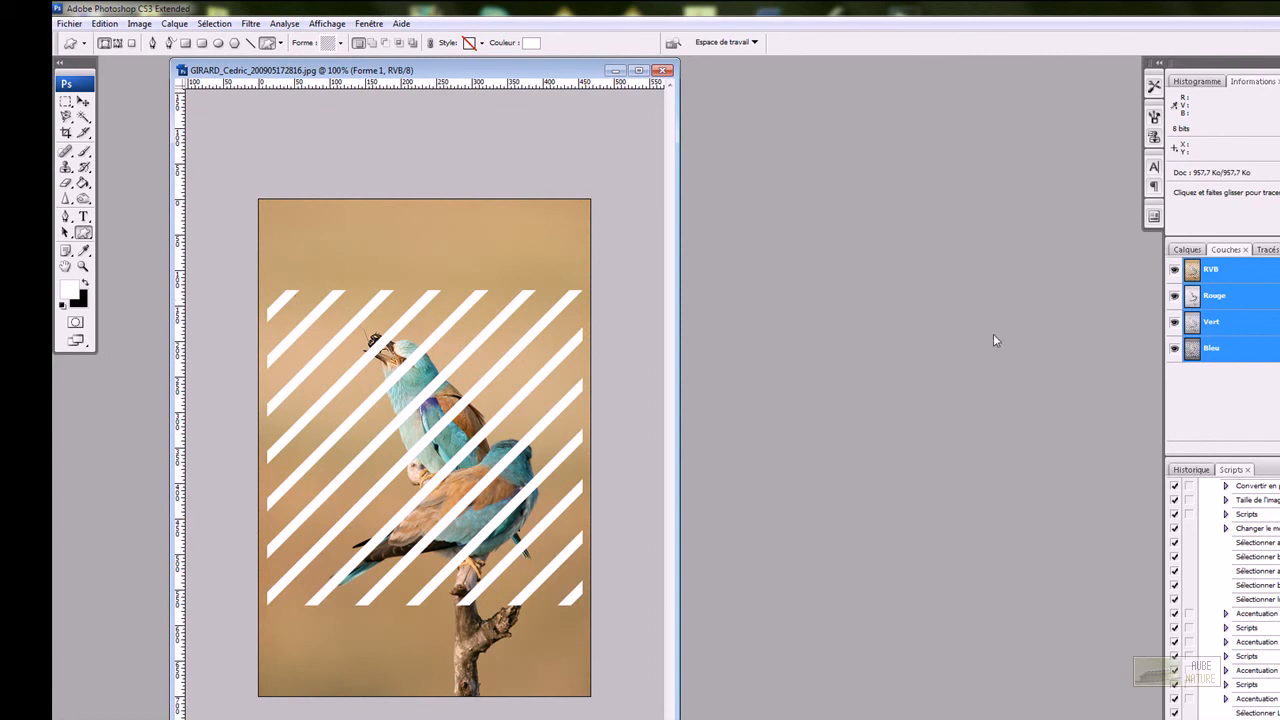
Scale the striped shape layer to 200 % in width and height with Free Transform so the stripes cover the whole photo.
{"action": "left_click", "coordinate": [1187, 250]}
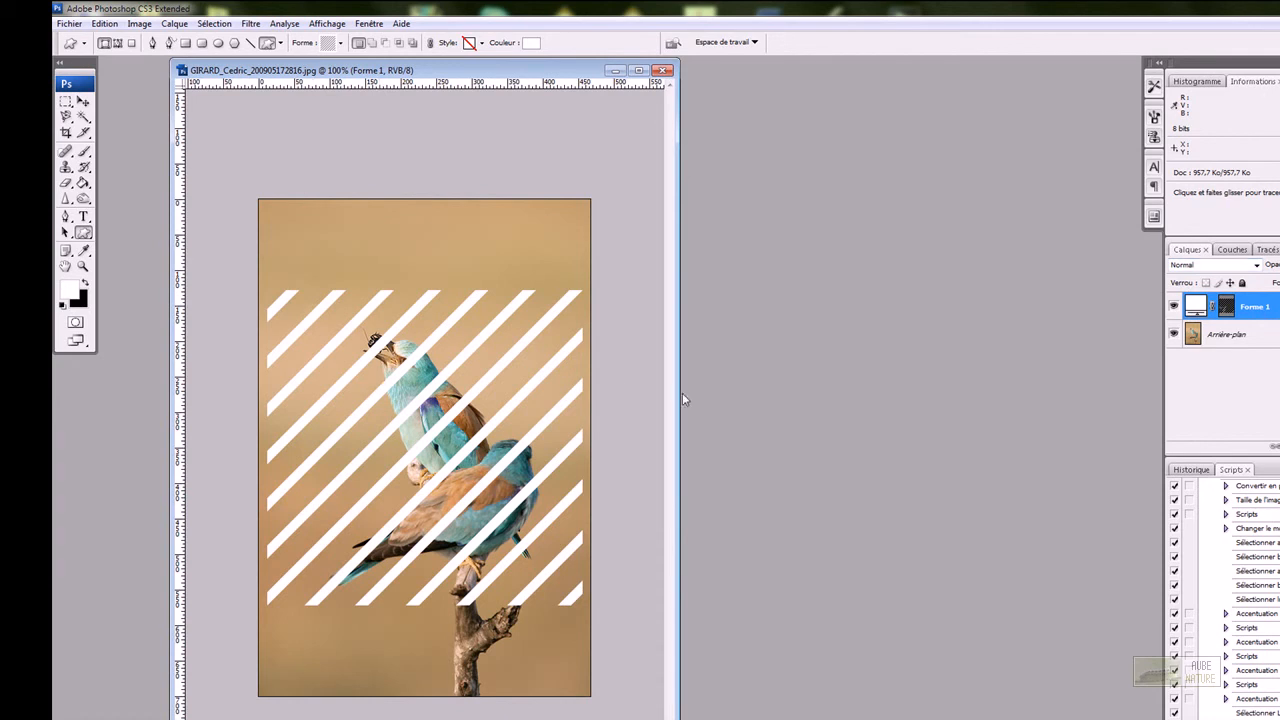
{"action": "left_click_drag", "start_coordinate": [679, 393], "coordinate": [1053, 393]}
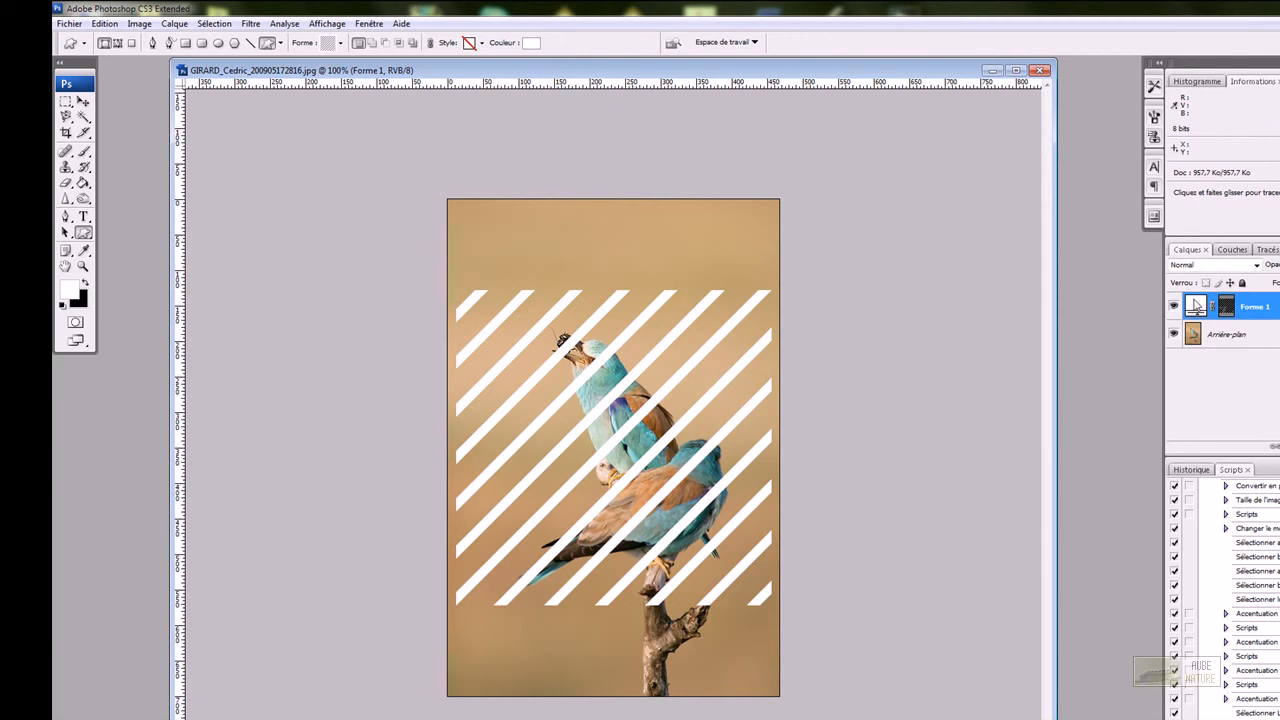
{"action": "key", "text": "ctrl+t"}
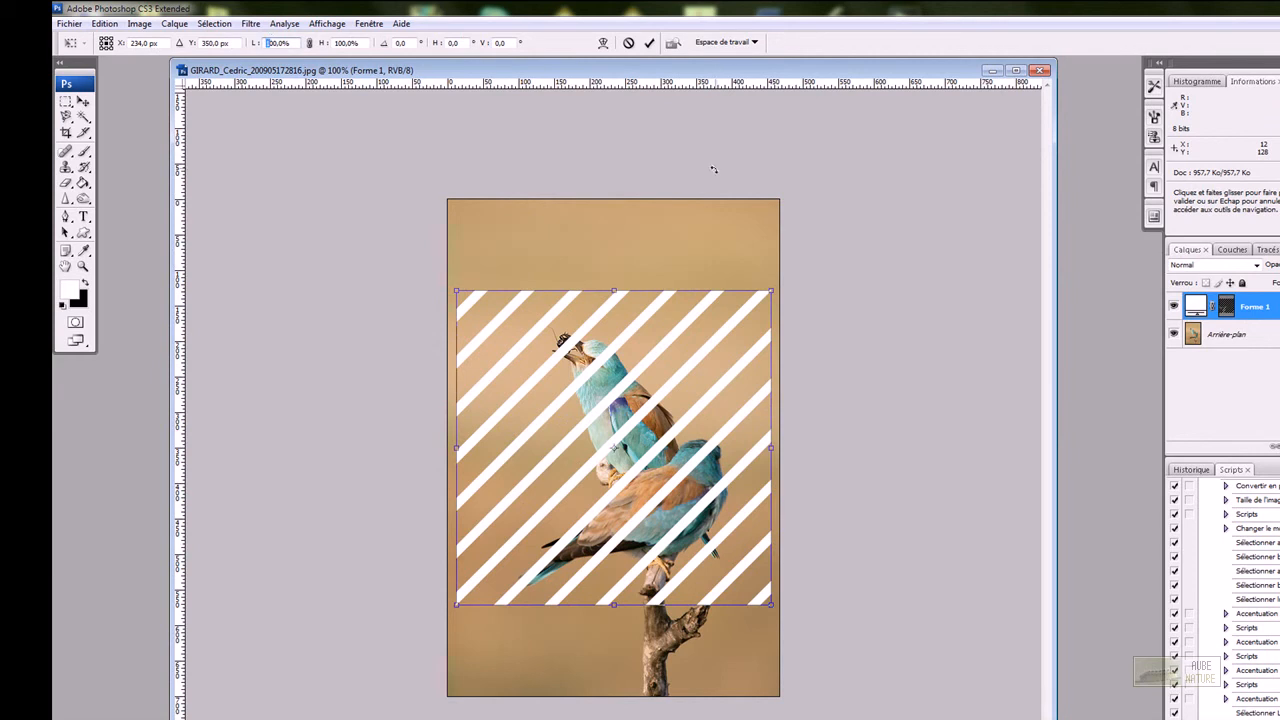
{"action": "type", "text": "2"}
{"action": "key", "text": "Return"}
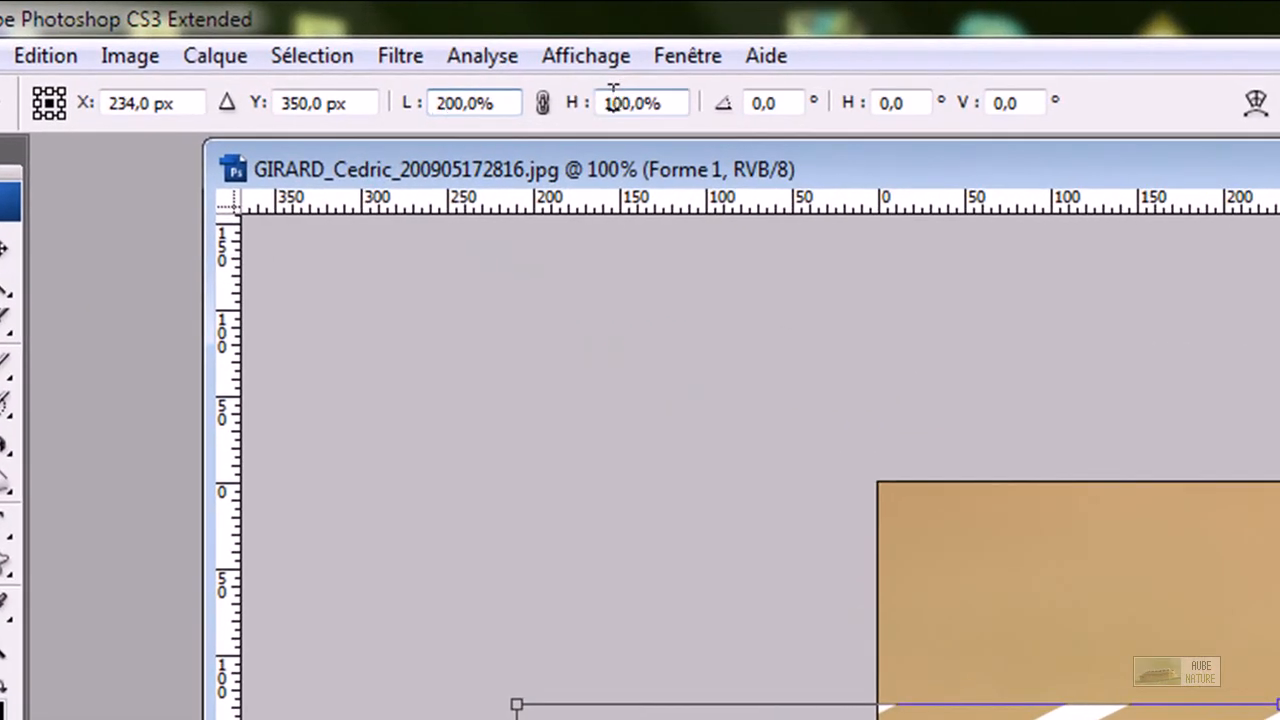
{"action": "left_click", "coordinate": [339, 42]}
{"action": "type", "text": "2"}
{"action": "key", "text": "Return"}
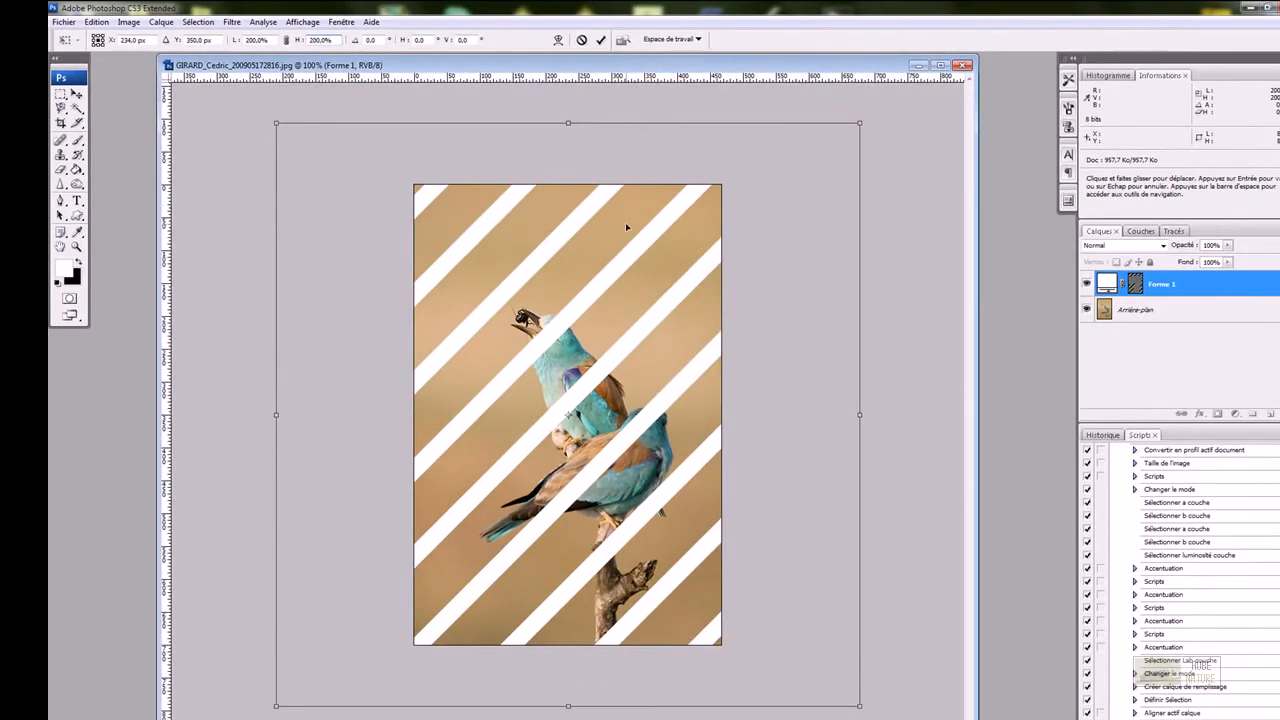
{"action": "left_click", "coordinate": [600, 40]}
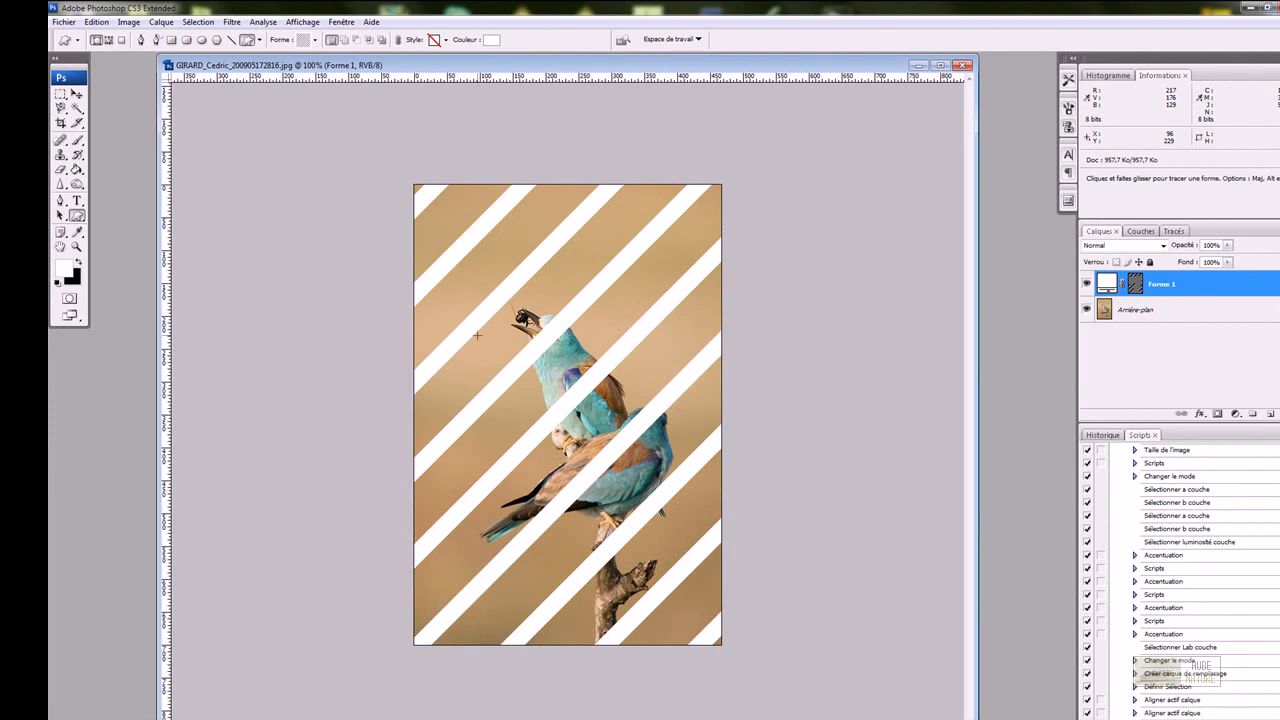
{"action": "left_click", "coordinate": [315, 41]}
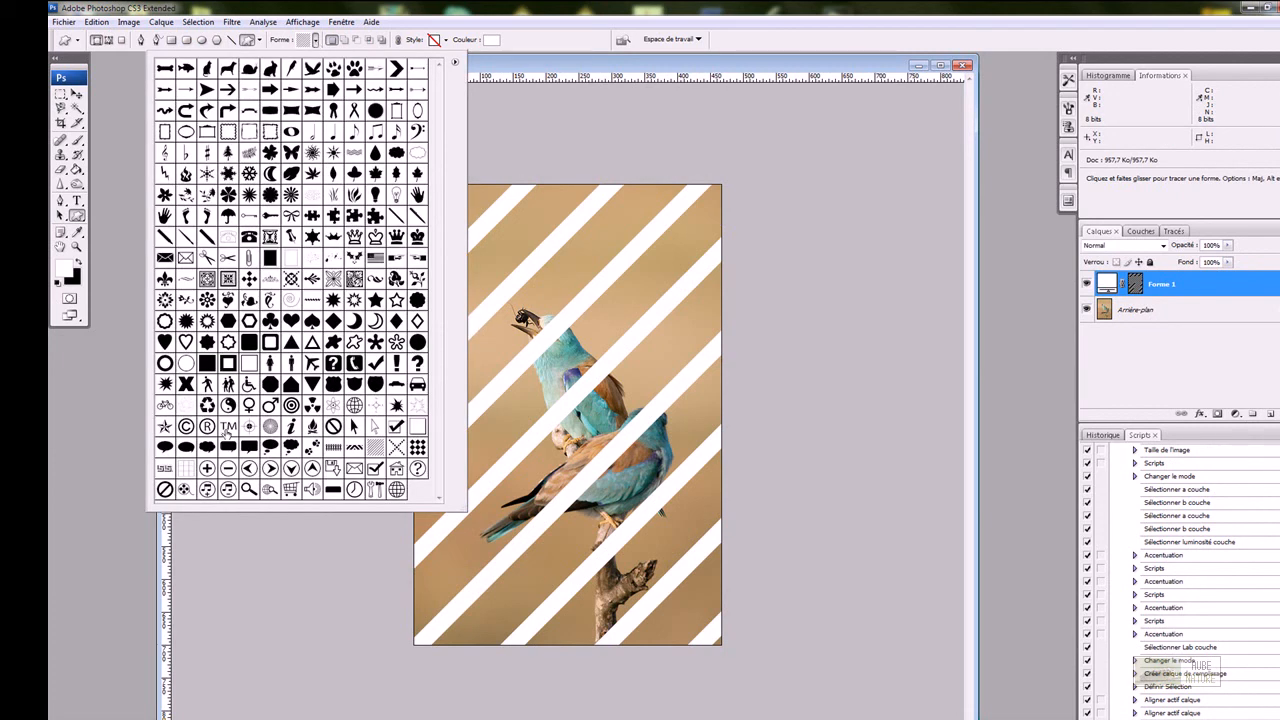
{"action": "left_click", "coordinate": [316, 41]}
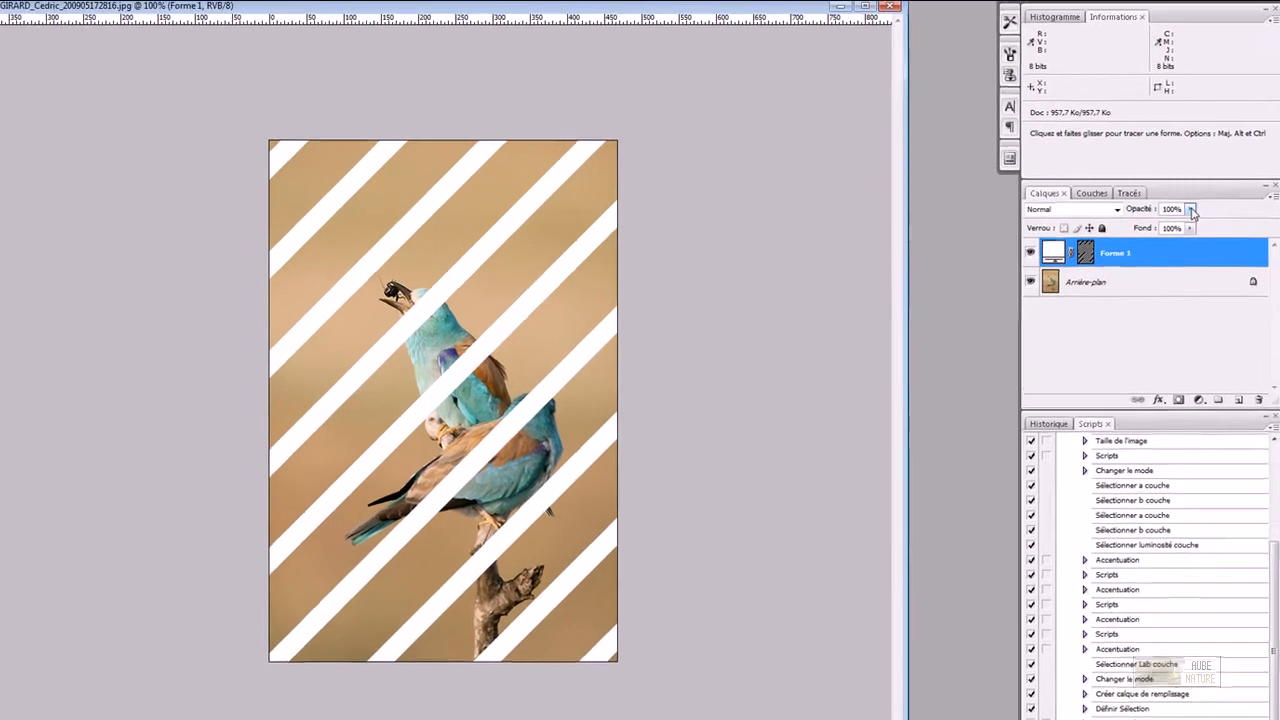
Lower the opacity of the striped shape layer to 8 %.
{"action": "left_click", "coordinate": [1227, 245]}
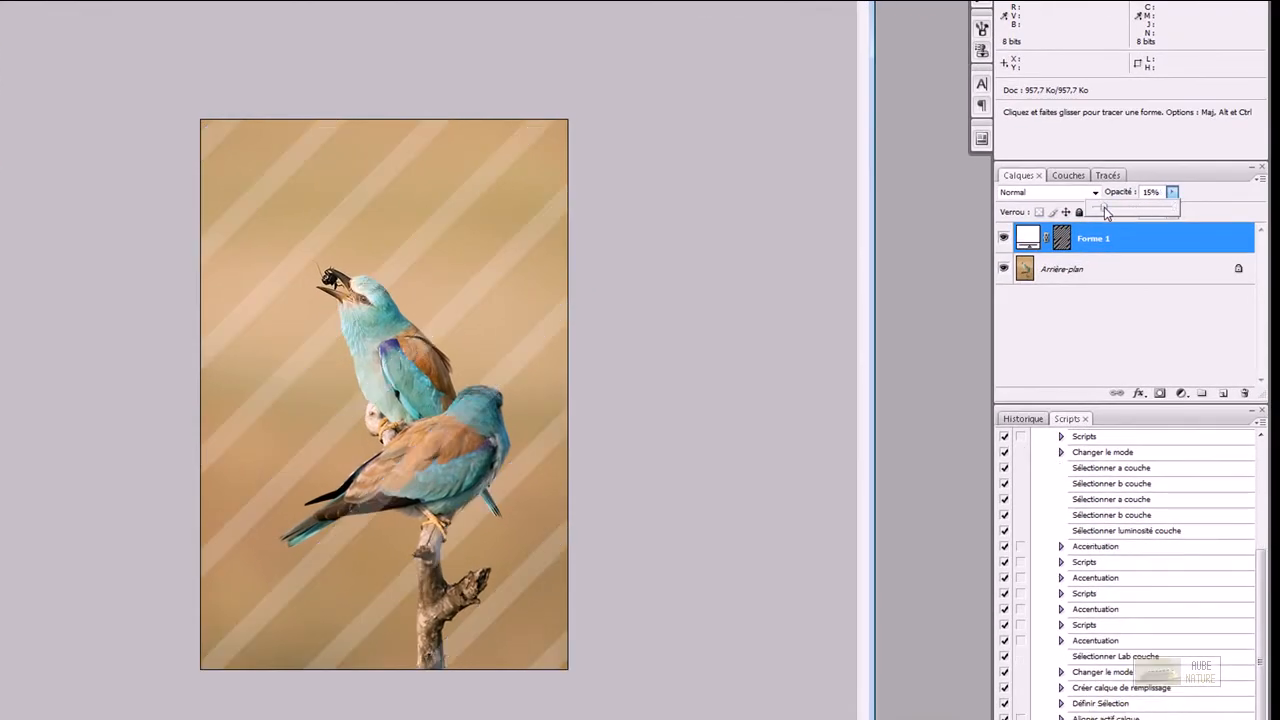
{"action": "left_click", "coordinate": [1157, 187]}
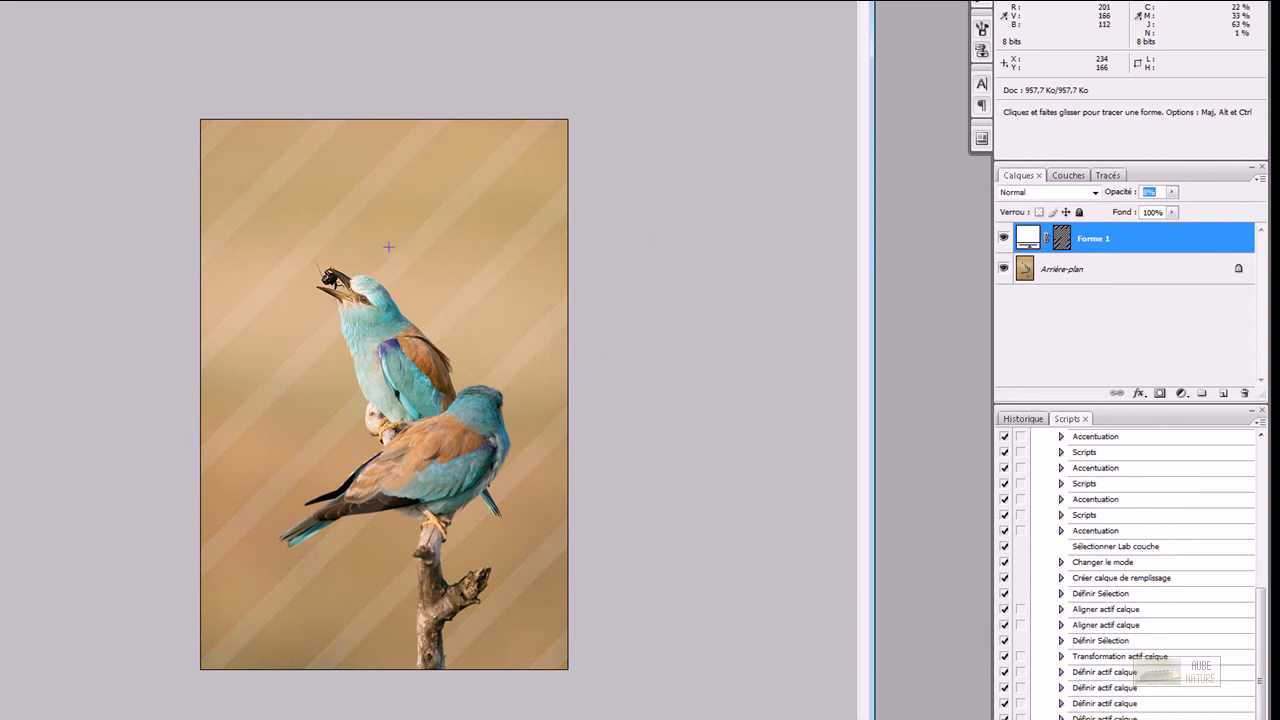
Add a Contour layer style to the striped shape with a black colour, a size of 1 px and 30 % opacity.
{"action": "left_click", "coordinate": [1141, 395]}
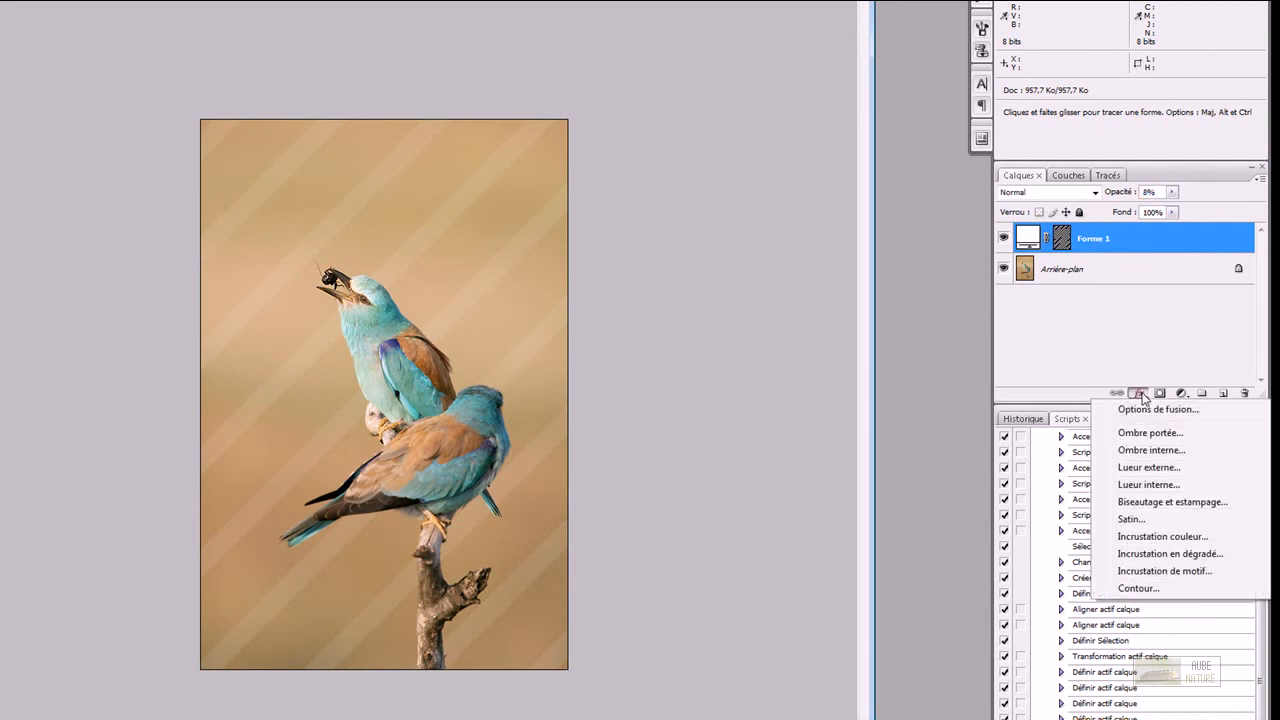
{"action": "left_click", "coordinate": [1138, 588]}
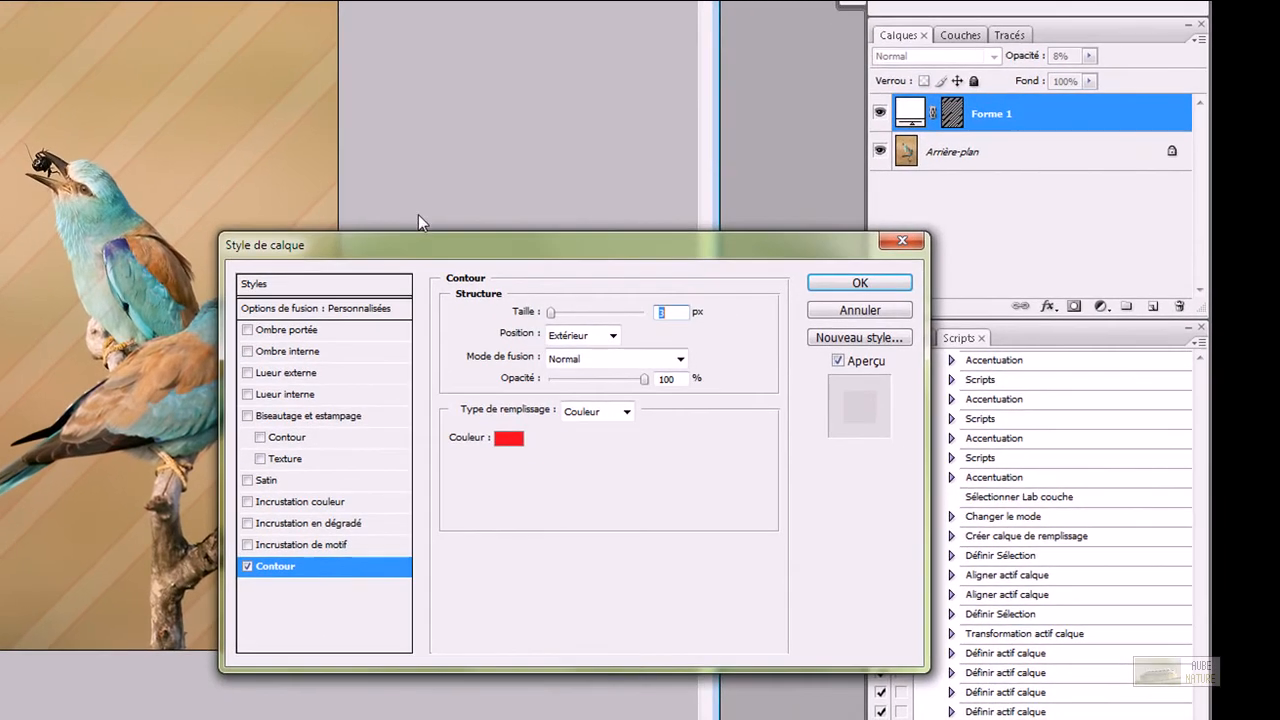
{"action": "left_click", "coordinate": [510, 440]}
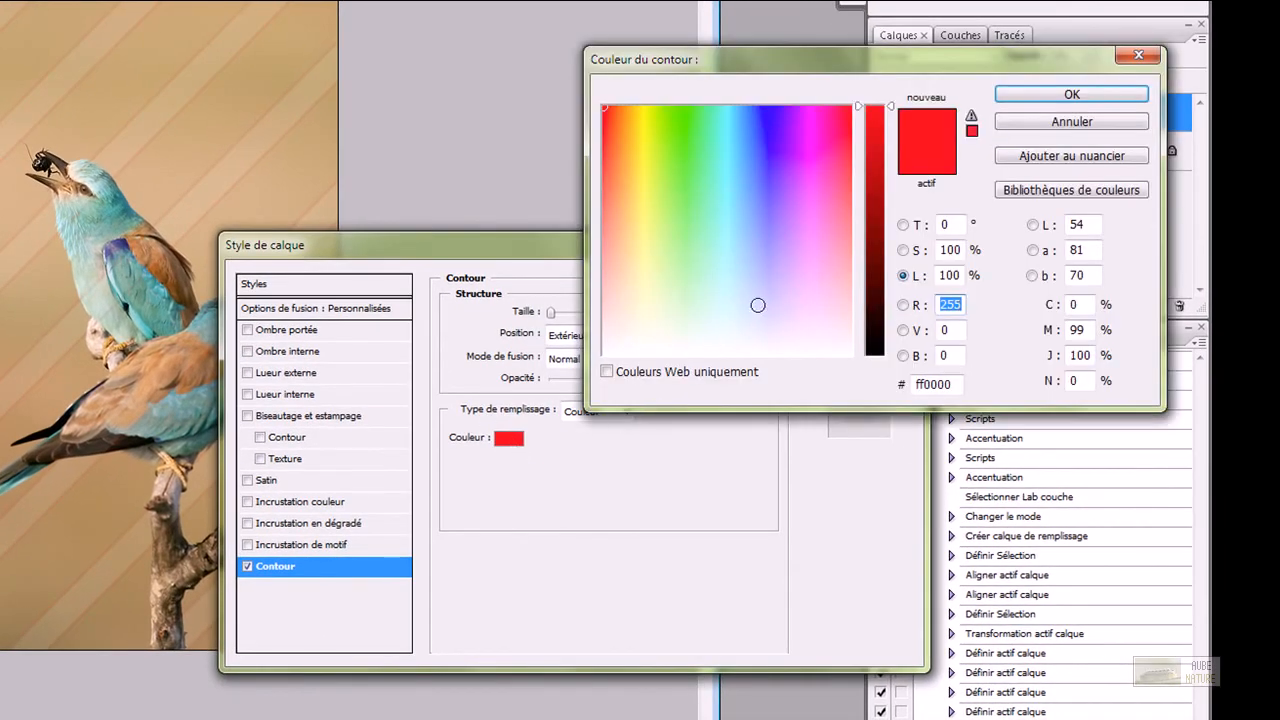
{"action": "left_click_drag", "start_coordinate": [877, 323], "coordinate": [877, 358]}
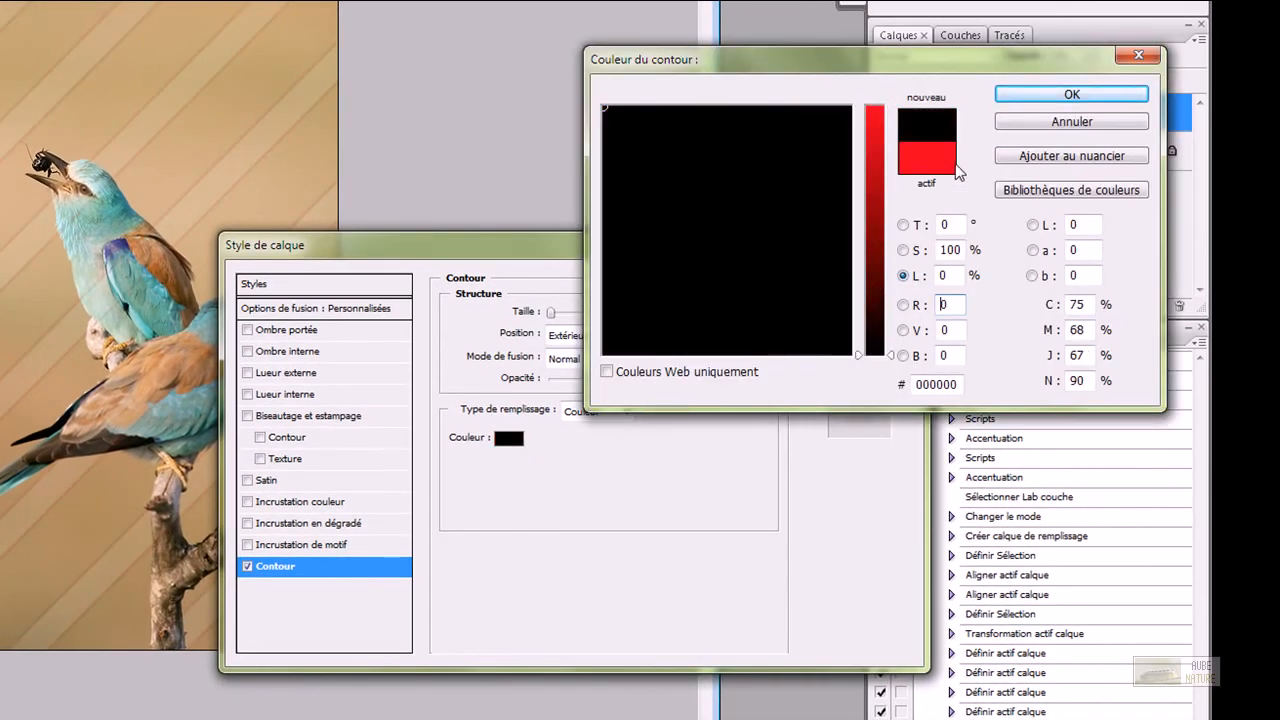
{"action": "left_click", "coordinate": [1015, 94]}
{"action": "key", "text": "Down"}
{"action": "key", "text": "Down"}
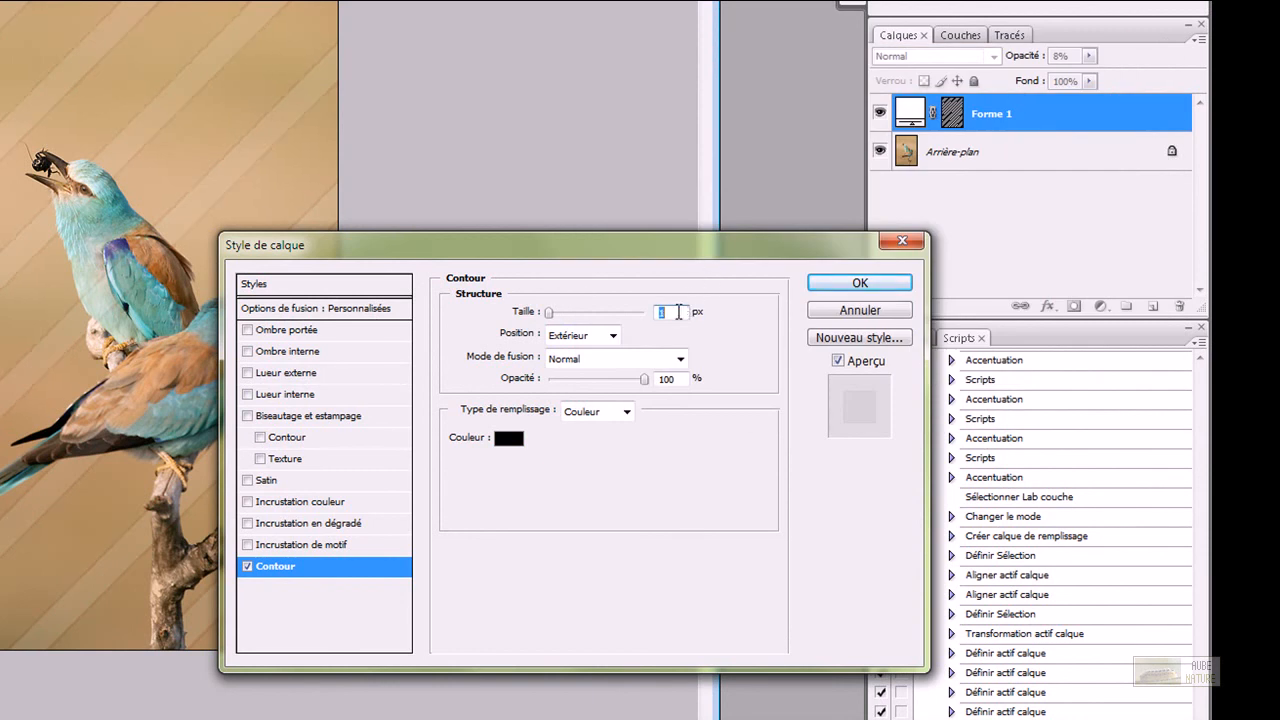
{"action": "left_click", "coordinate": [591, 379]}
{"action": "left_click", "coordinate": [575, 380]}
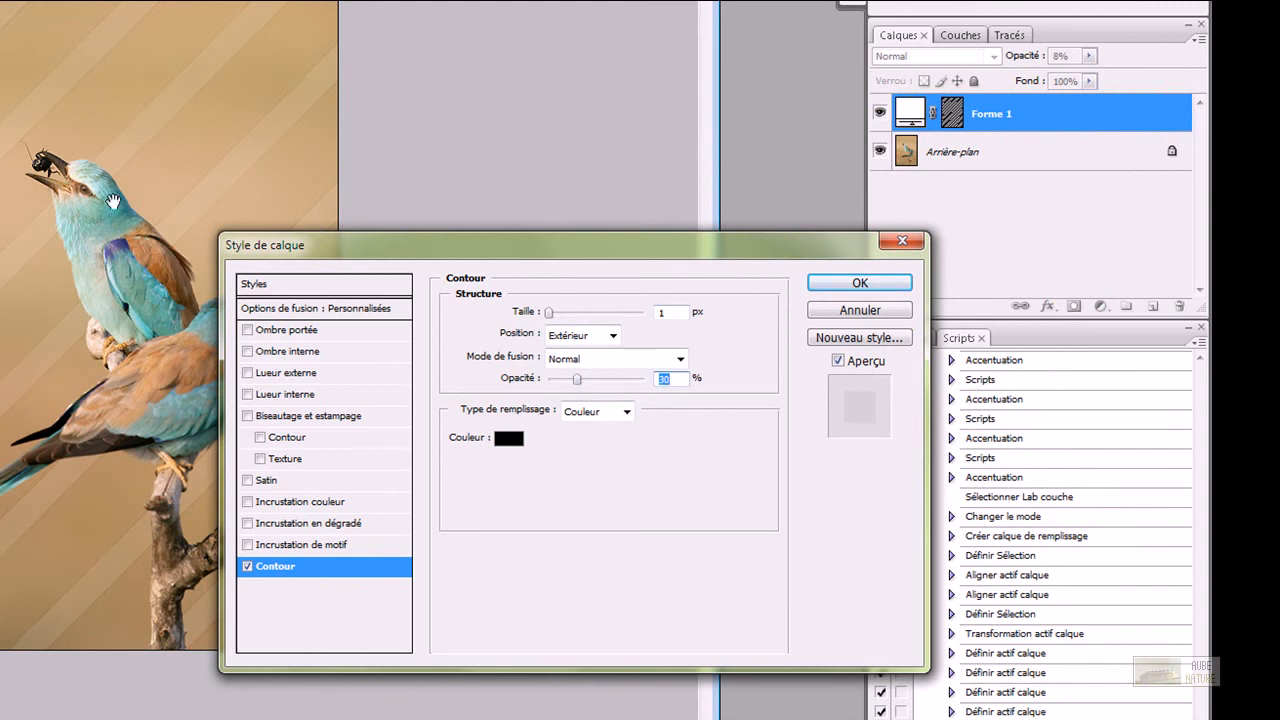
{"action": "left_click", "coordinate": [836, 285]}
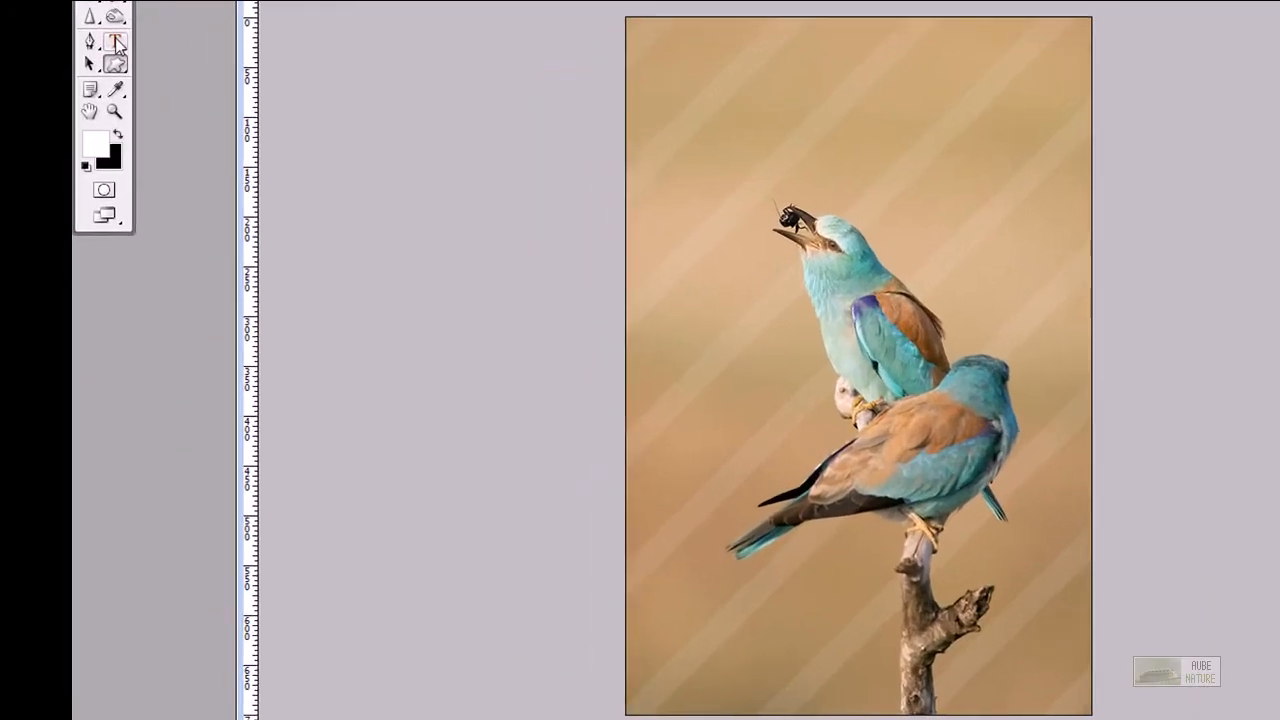
{"action": "key", "text": "t"}
{"action": "left_click", "coordinate": [864, 667]}
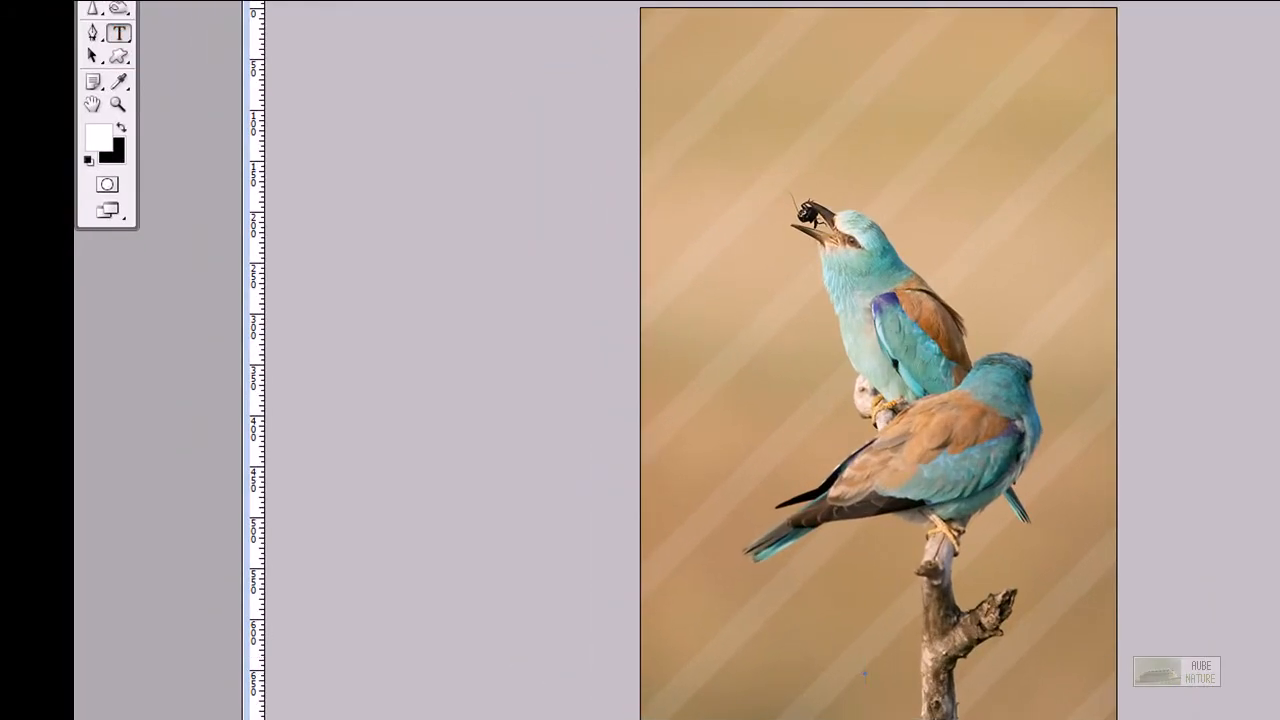
{"action": "type", "text": "www.aube-nature.c"}
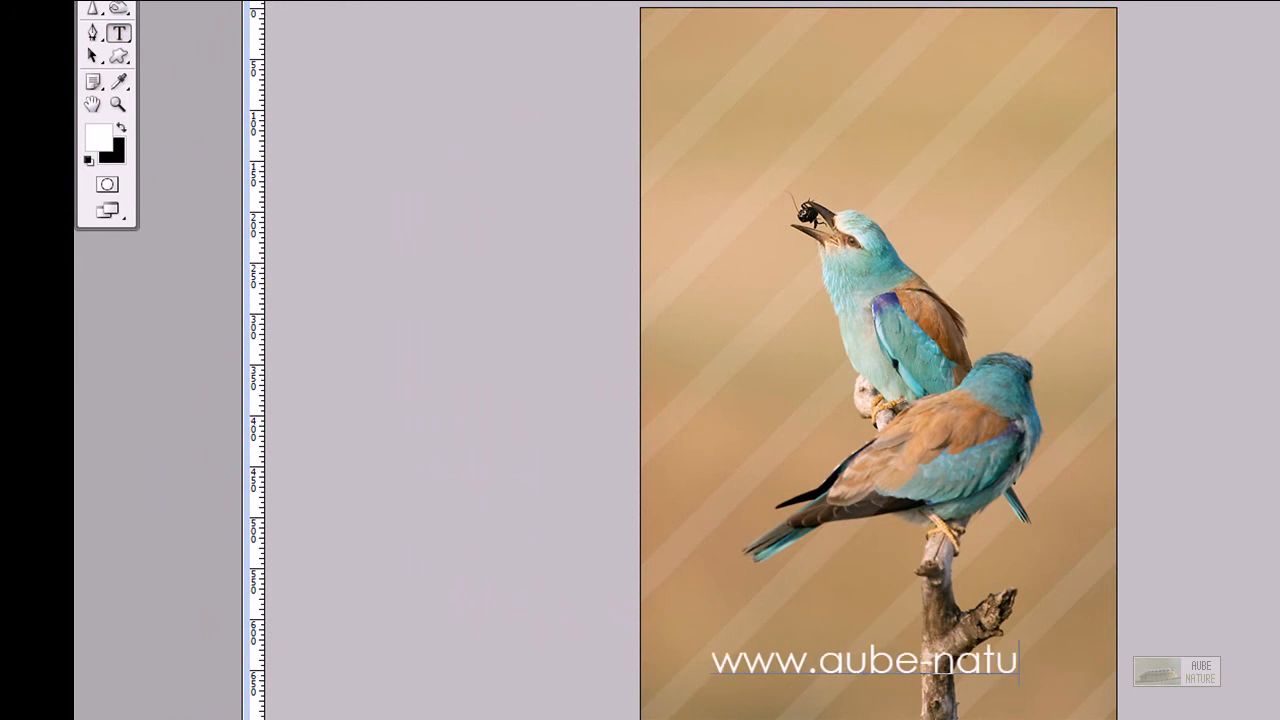
{"action": "type", "text": "om"}
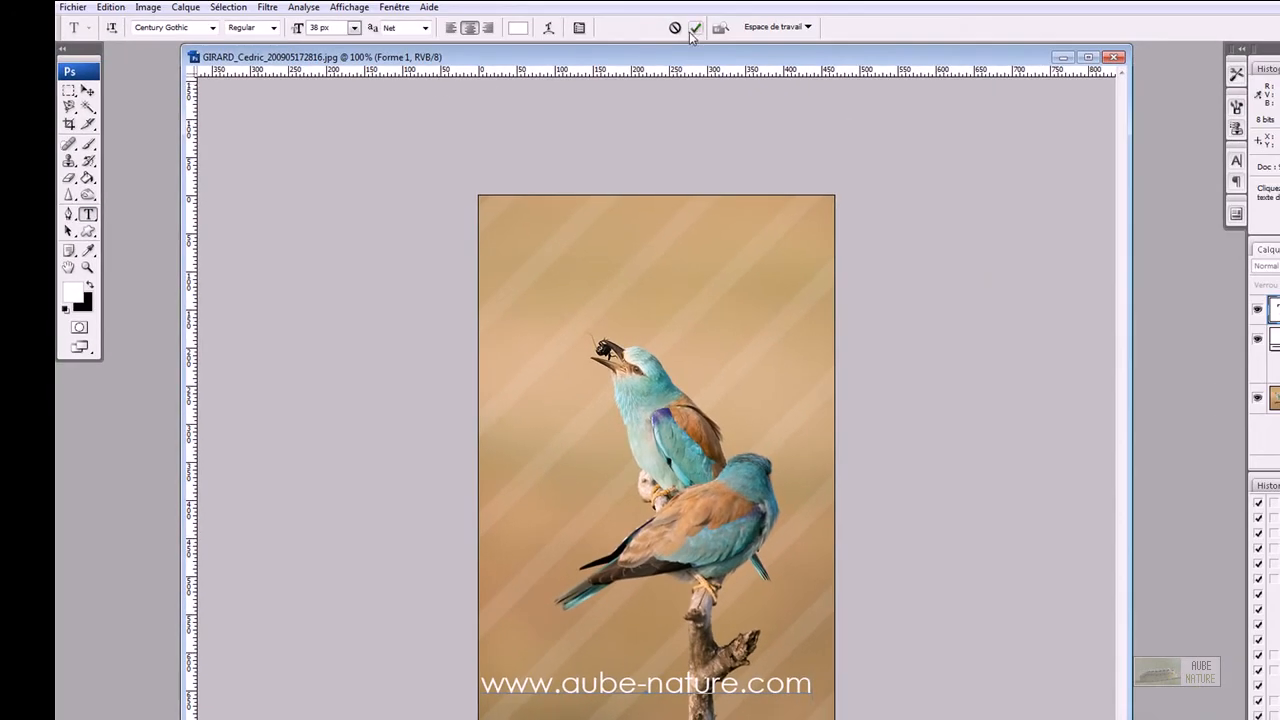
{"action": "left_click", "coordinate": [696, 29]}
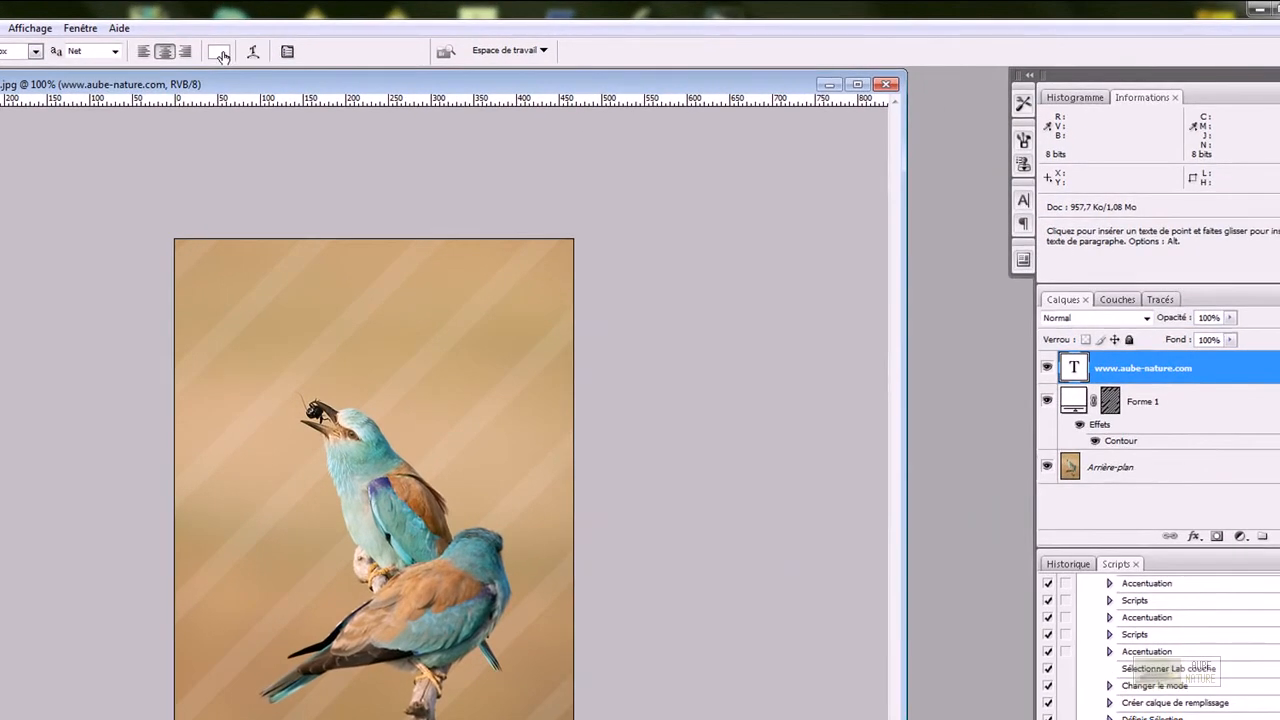
Change the colour of the website address text to black.
{"action": "left_click", "coordinate": [220, 53]}
{"action": "left_click_drag", "start_coordinate": [1045, 518], "coordinate": [1060, 594]}
{"action": "left_click", "coordinate": [1214, 351]}
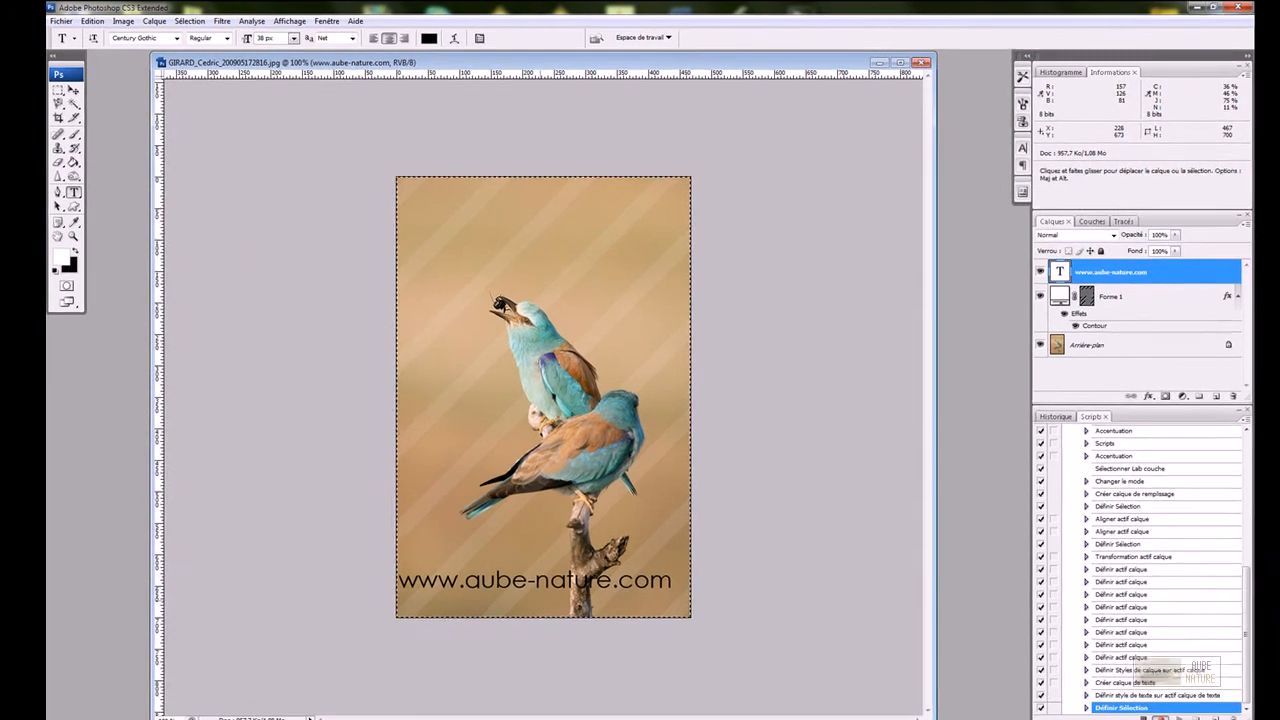
Select the whole canvas and contract the selection by 40 pixels.
{"action": "key", "text": "ctrl+a"}
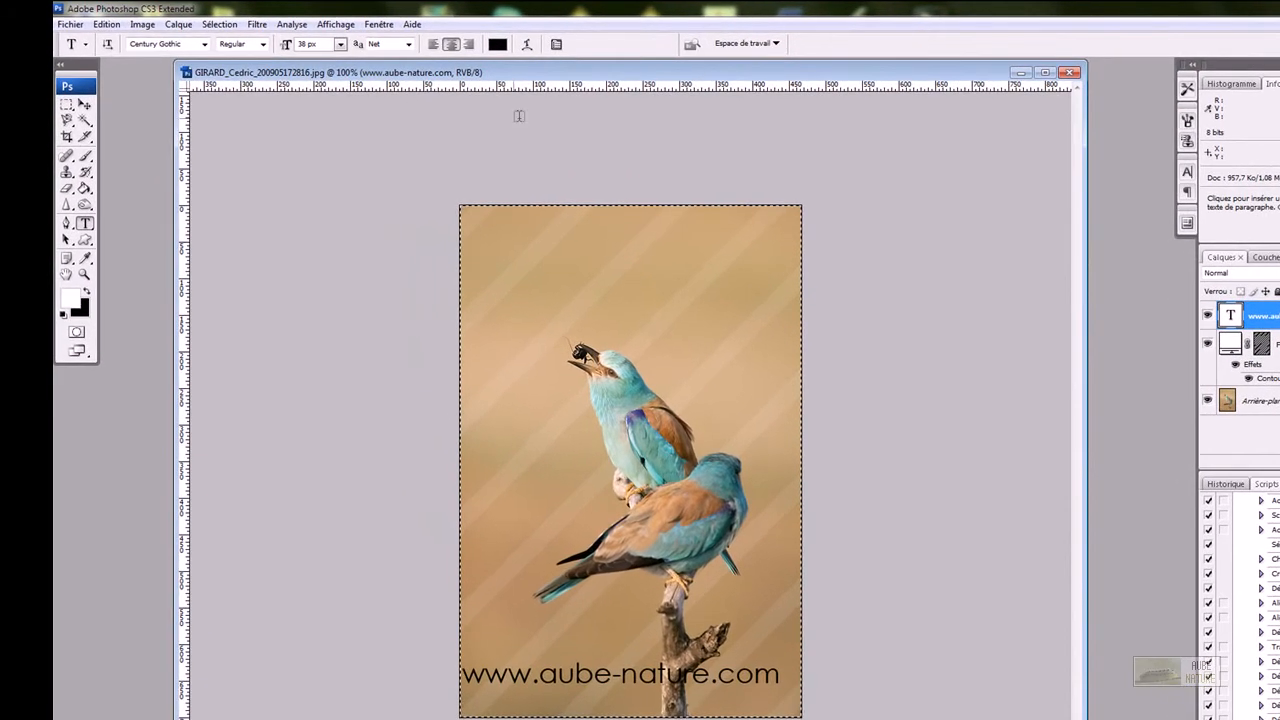
{"action": "left_click", "coordinate": [219, 24]}
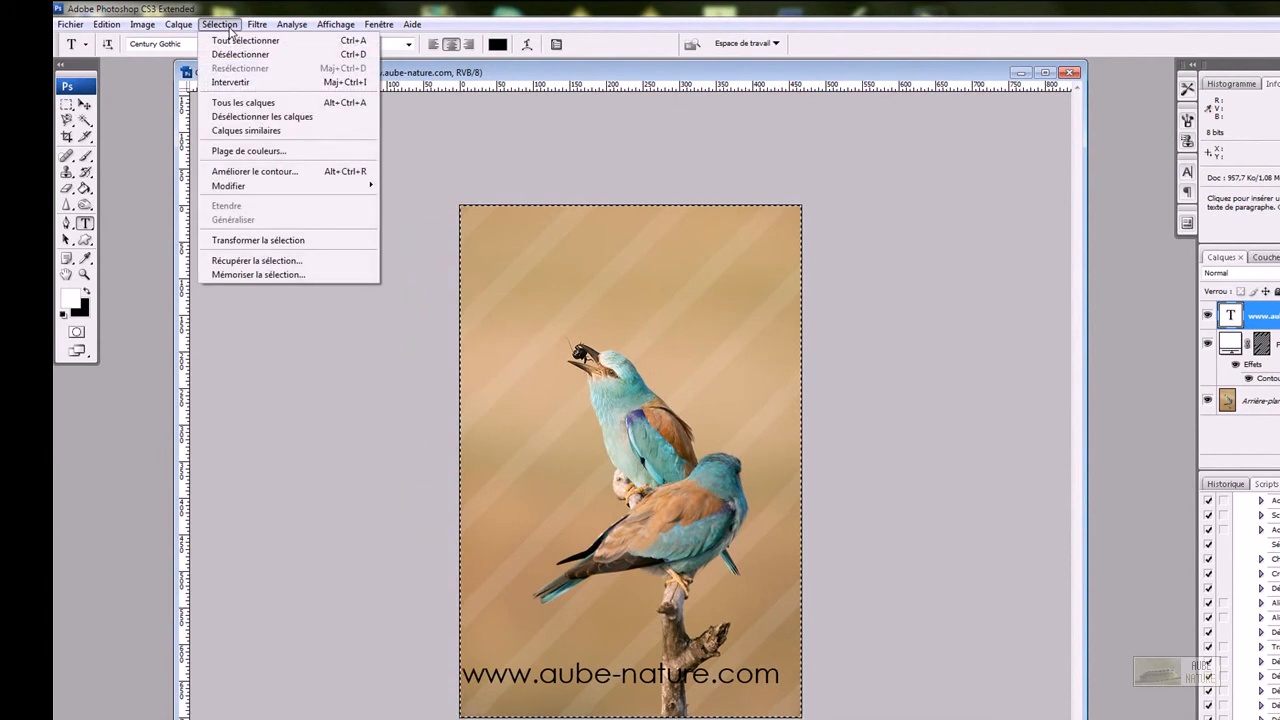
{"action": "mouse_move", "coordinate": [250, 186]}
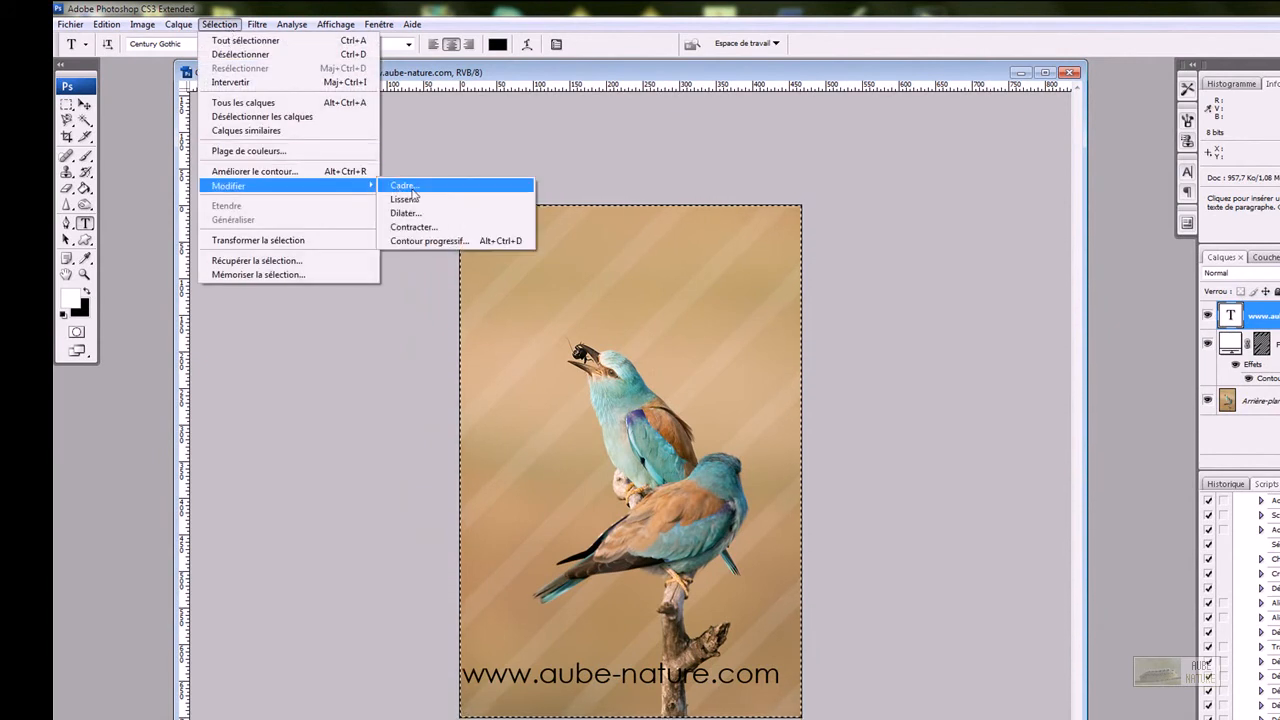
{"action": "left_click", "coordinate": [417, 228]}
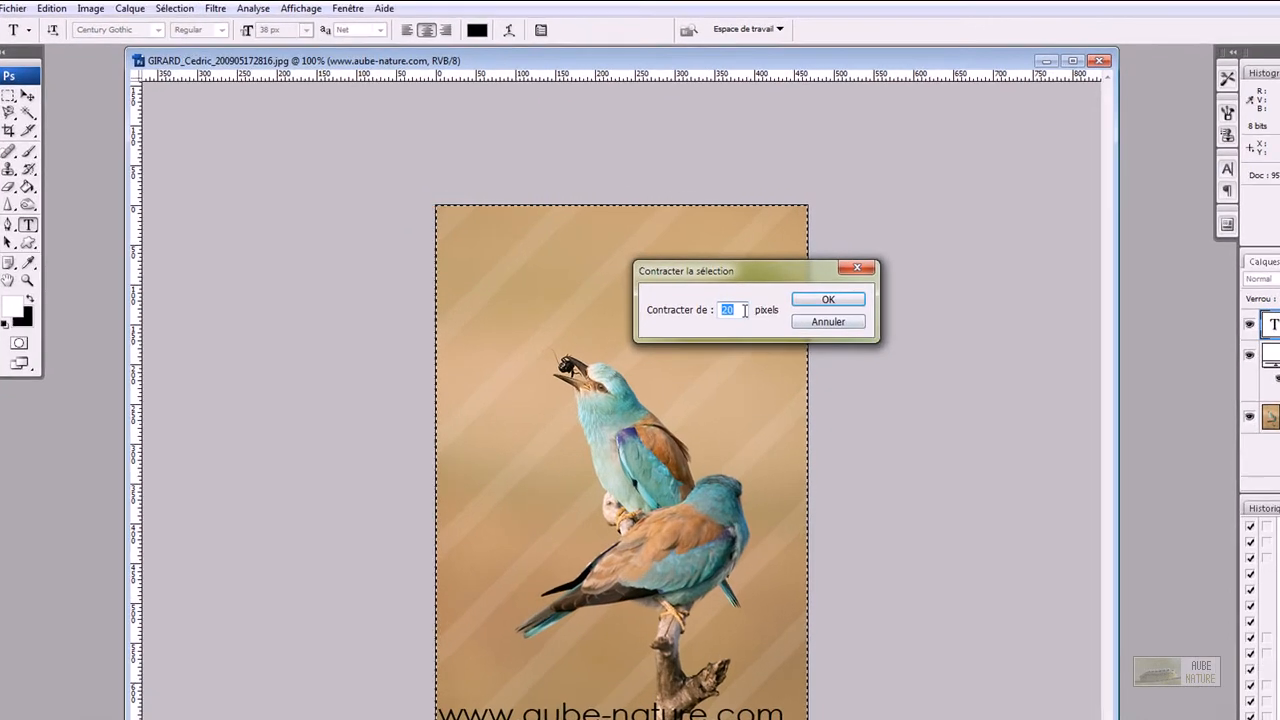
{"action": "type", "text": "40"}
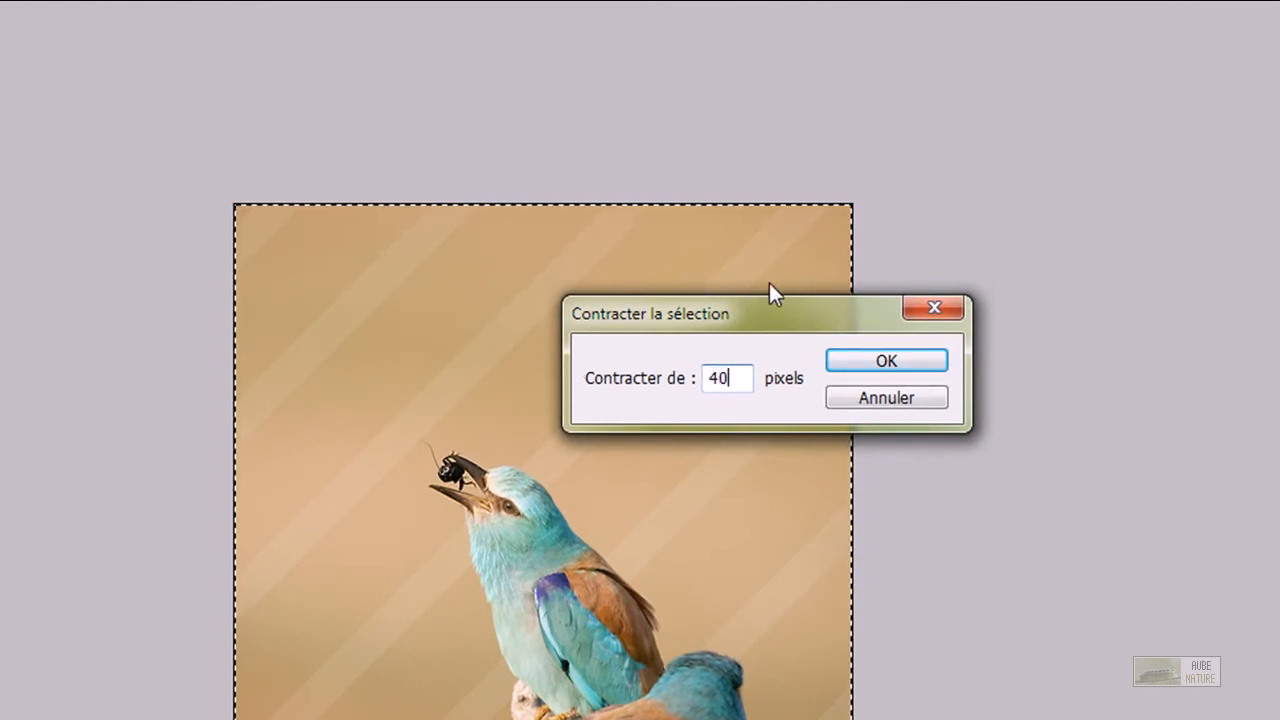
{"action": "left_click", "coordinate": [871, 359]}
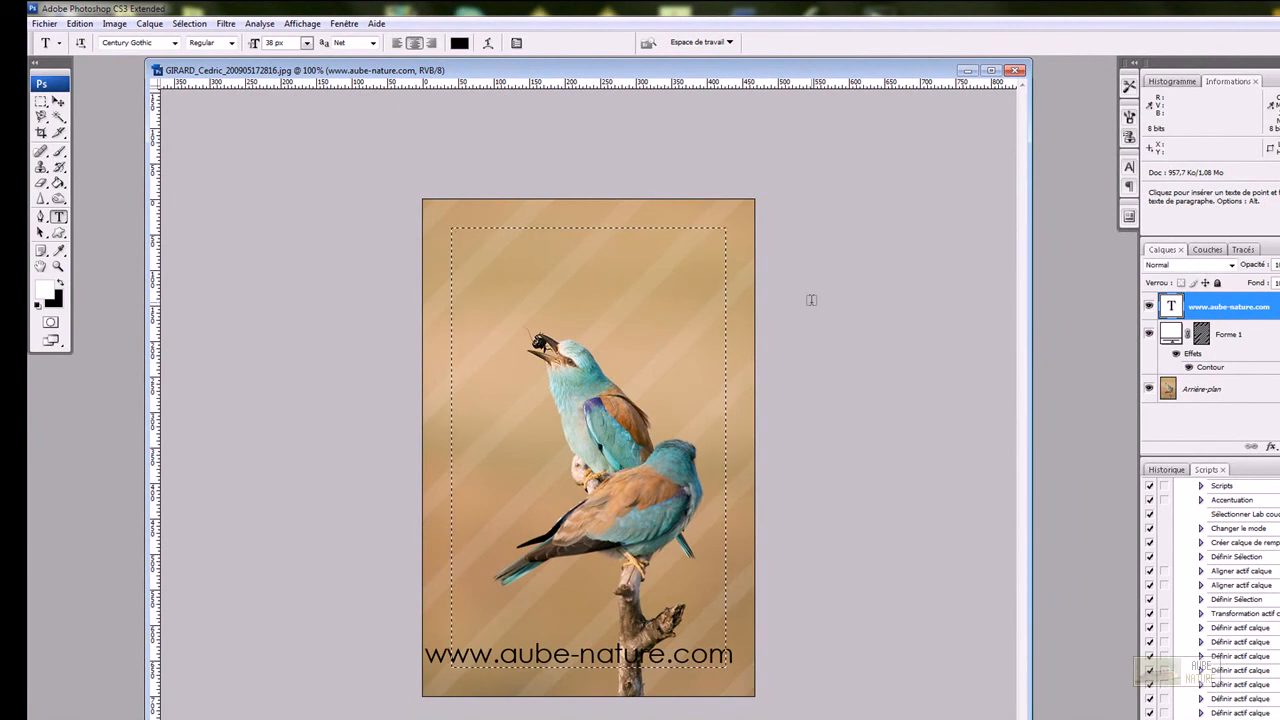
Align the website address text layer to the horizontal centre of the contracted selection.
{"action": "left_click", "coordinate": [145, 25]}
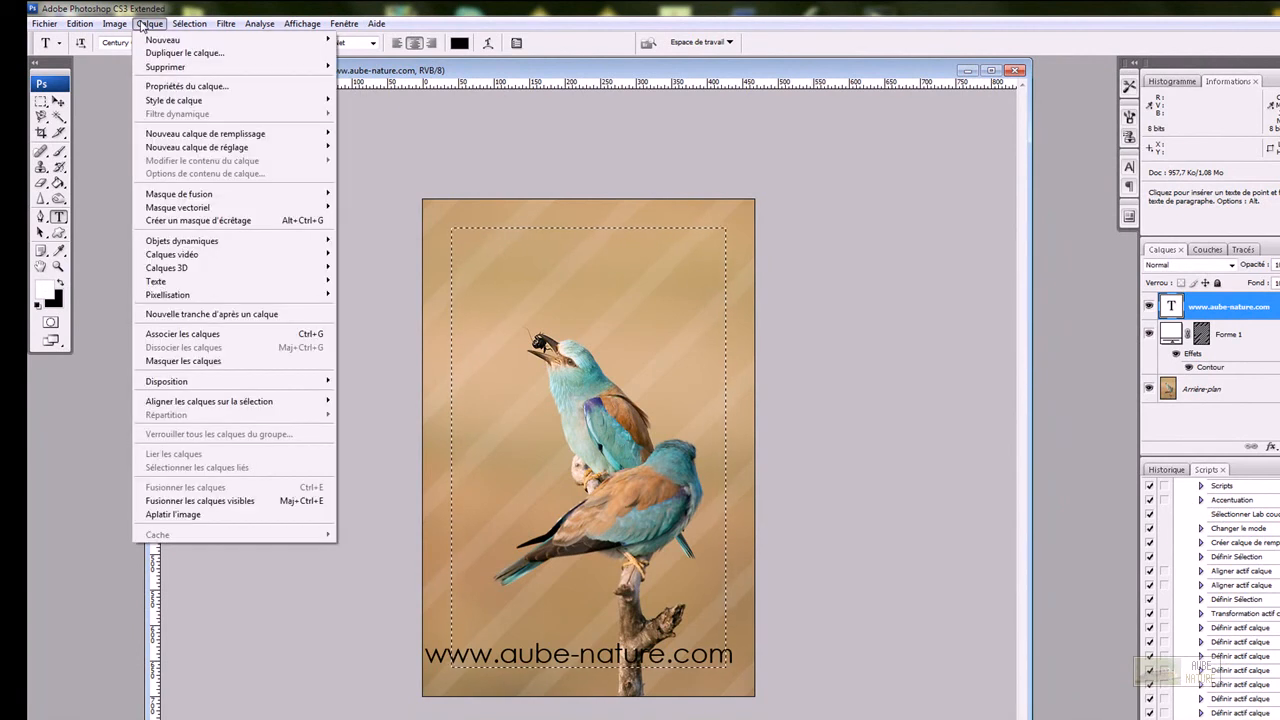
{"action": "mouse_move", "coordinate": [261, 404]}
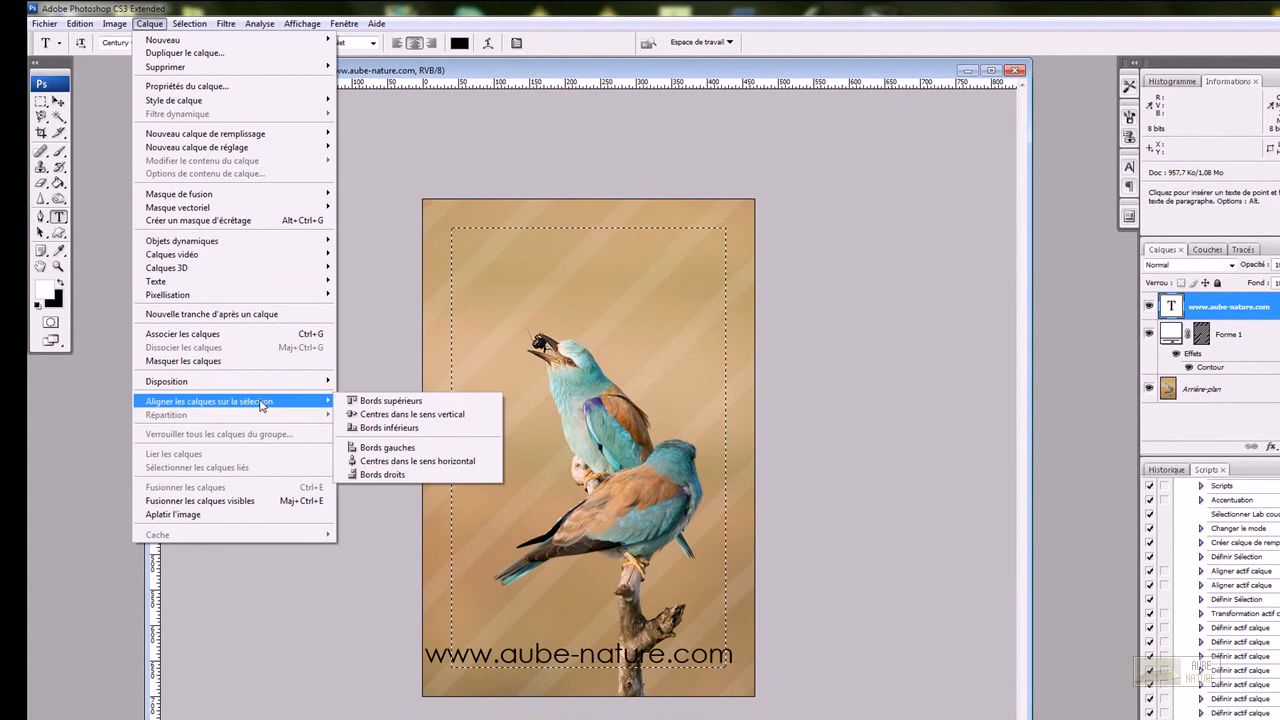
{"action": "left_click", "coordinate": [409, 463]}
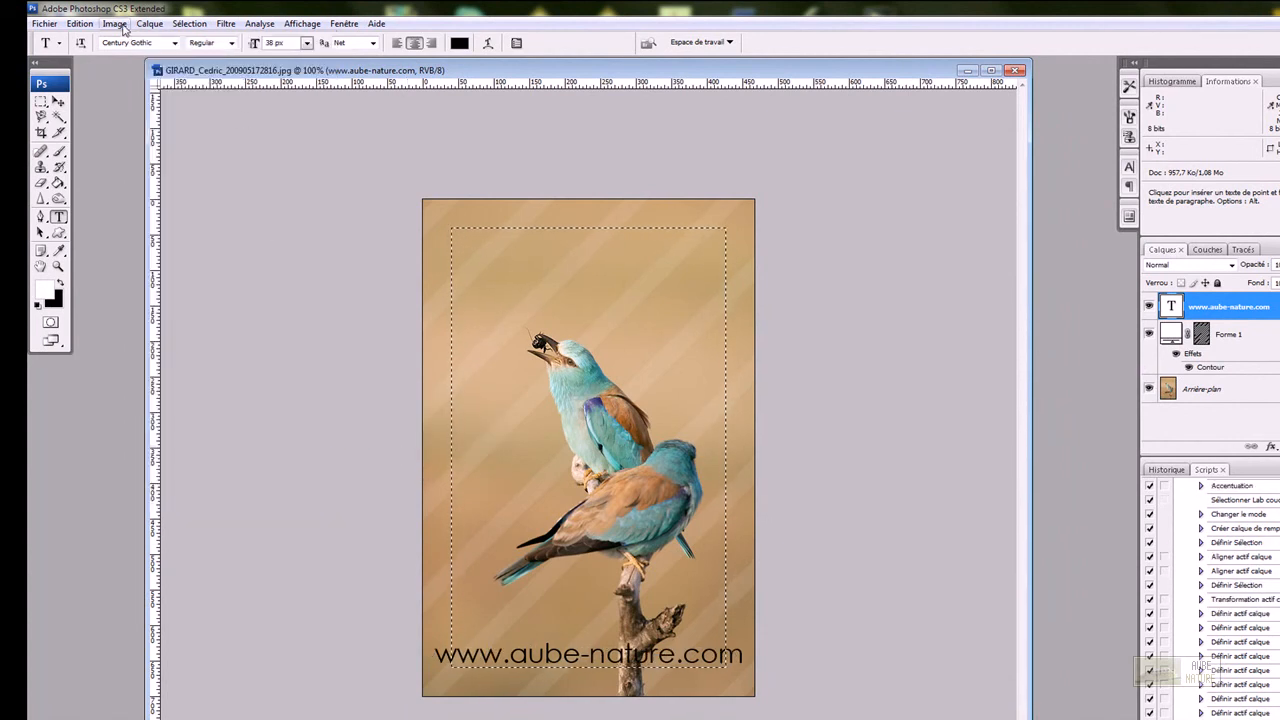
Align the website address text layer to the bottom edge of the contracted selection and deselect.
{"action": "left_click", "coordinate": [149, 23]}
{"action": "mouse_move", "coordinate": [249, 403]}
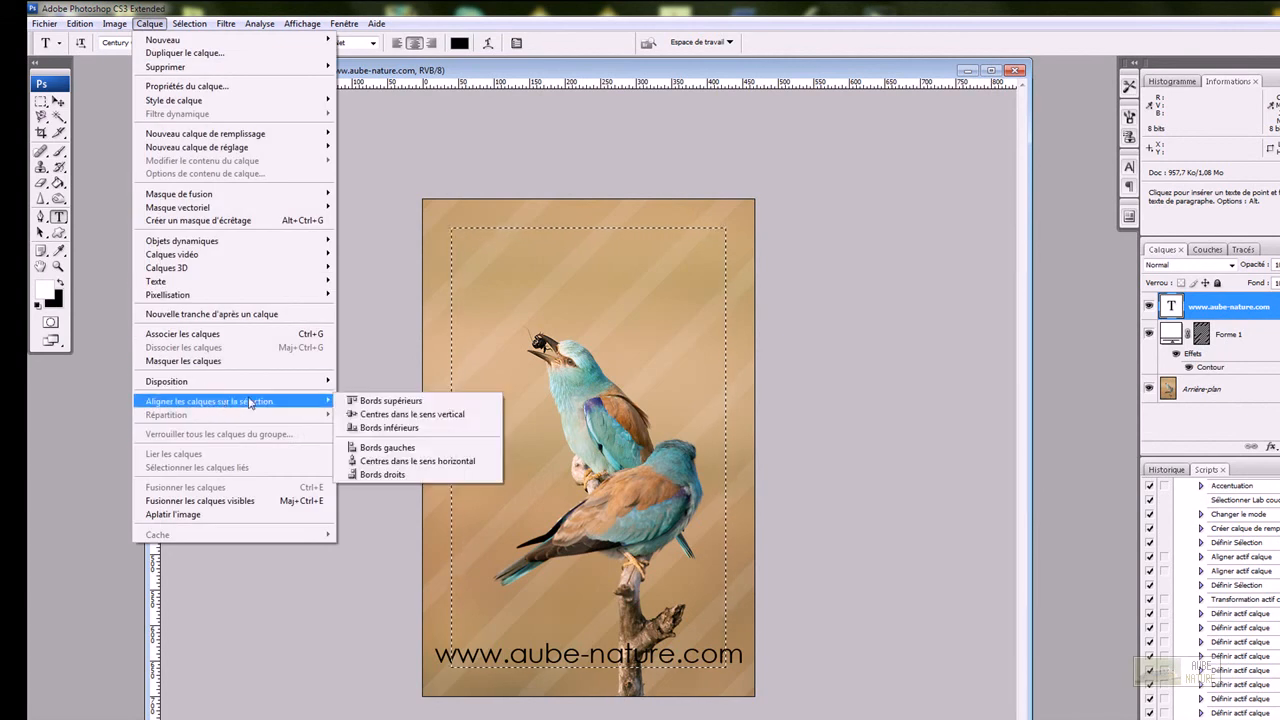
{"action": "left_click", "coordinate": [386, 427]}
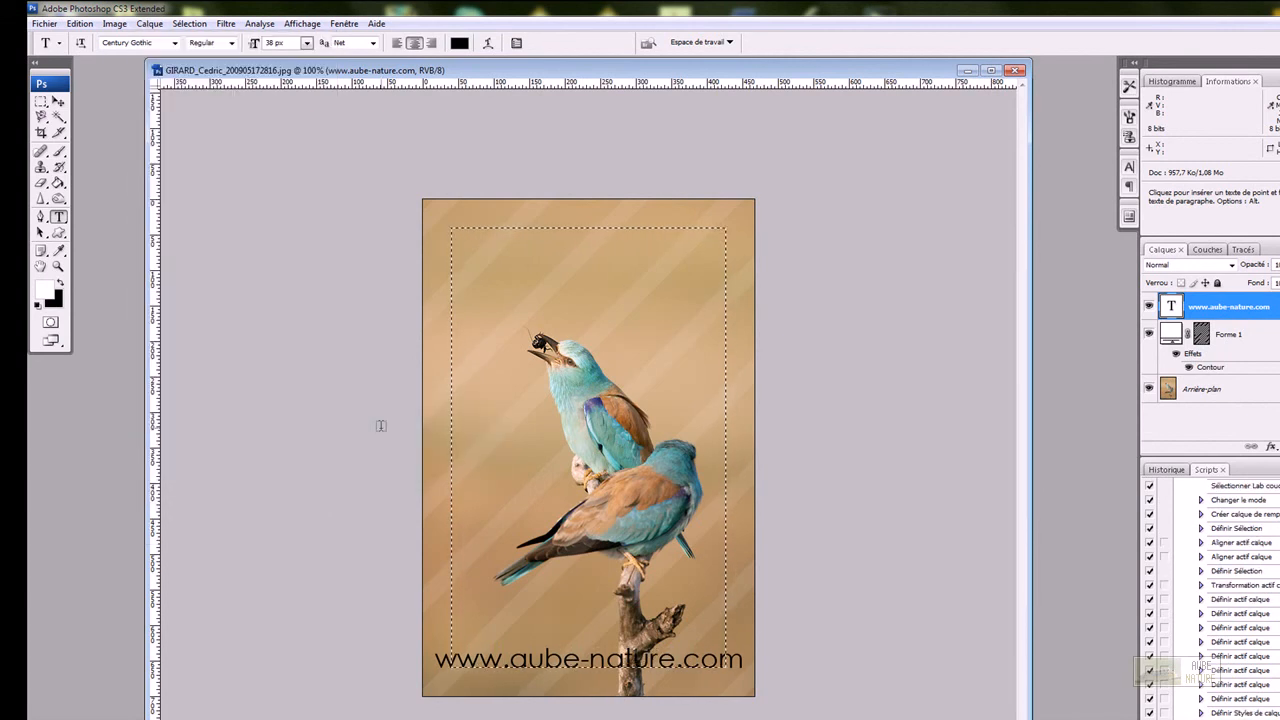
{"action": "key", "text": "ctrl+d"}
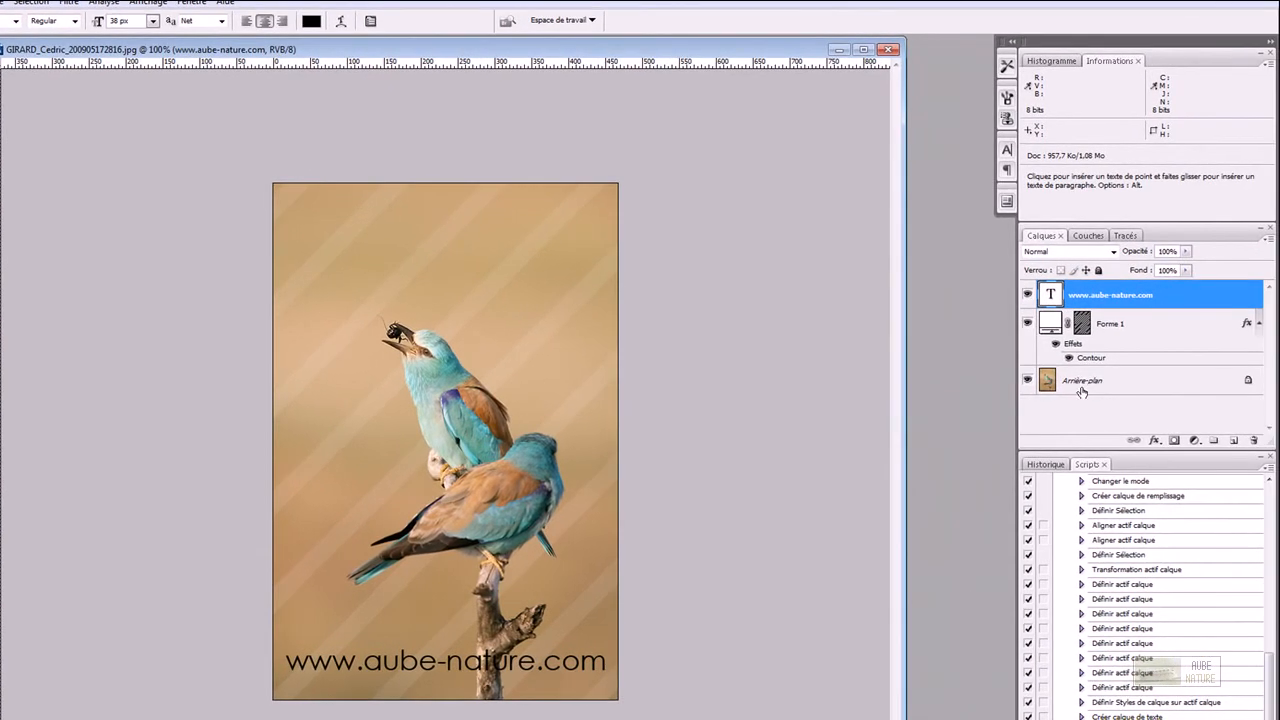
Add a thin white outside stroke at 100% opacity to the website address text layer.
{"action": "left_click", "coordinate": [1155, 440]}
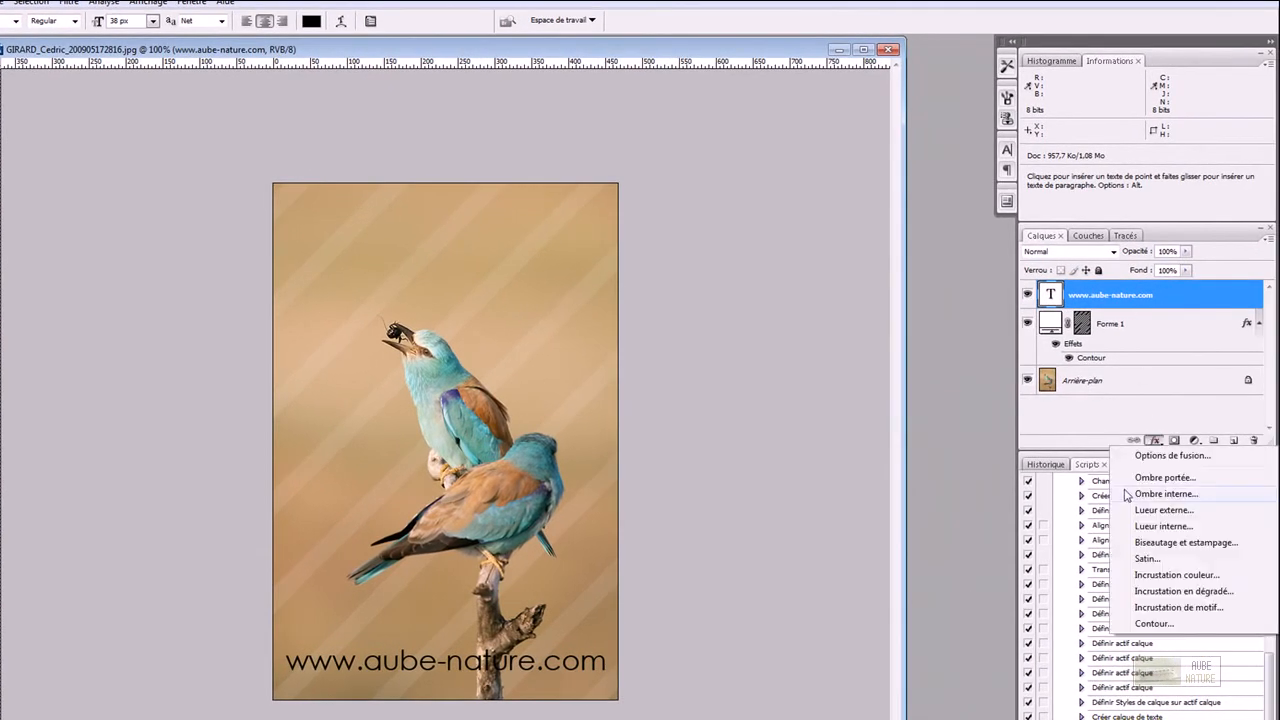
{"action": "left_click", "coordinate": [1163, 626]}
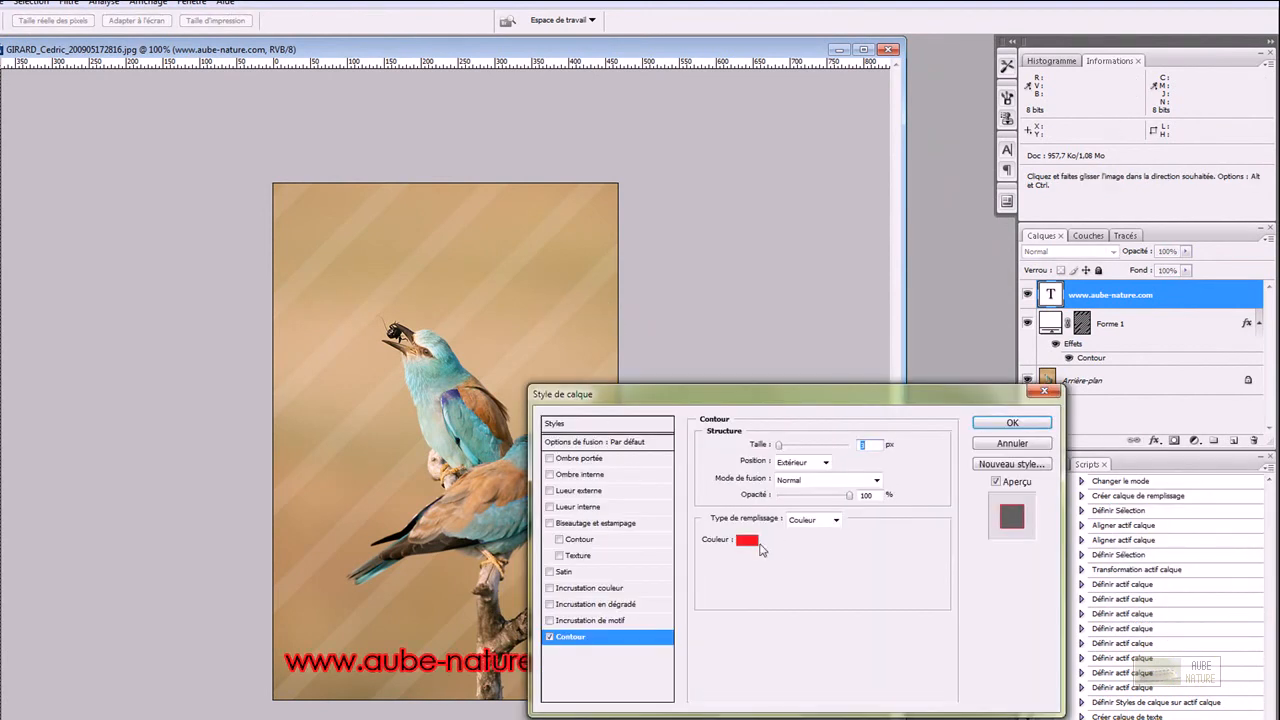
{"action": "left_click", "coordinate": [750, 542]}
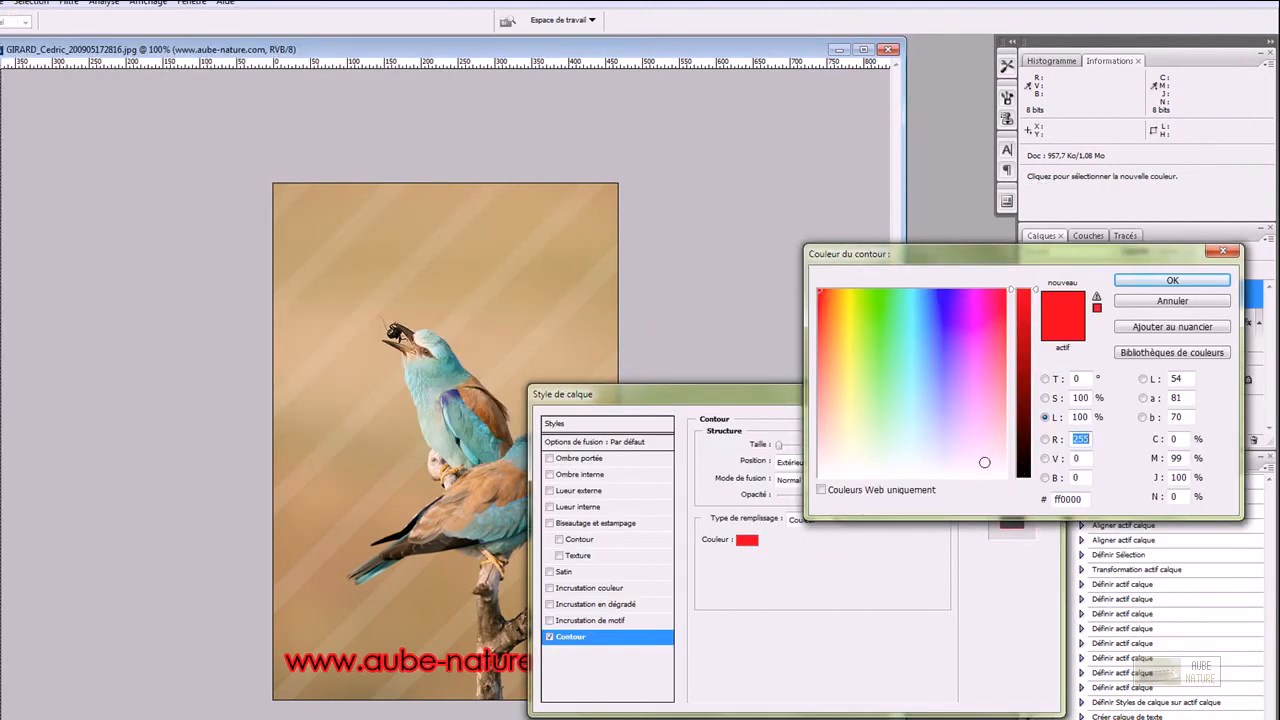
{"action": "left_click", "coordinate": [1001, 468]}
{"action": "left_click_drag", "start_coordinate": [1001, 468], "coordinate": [1018, 477]}
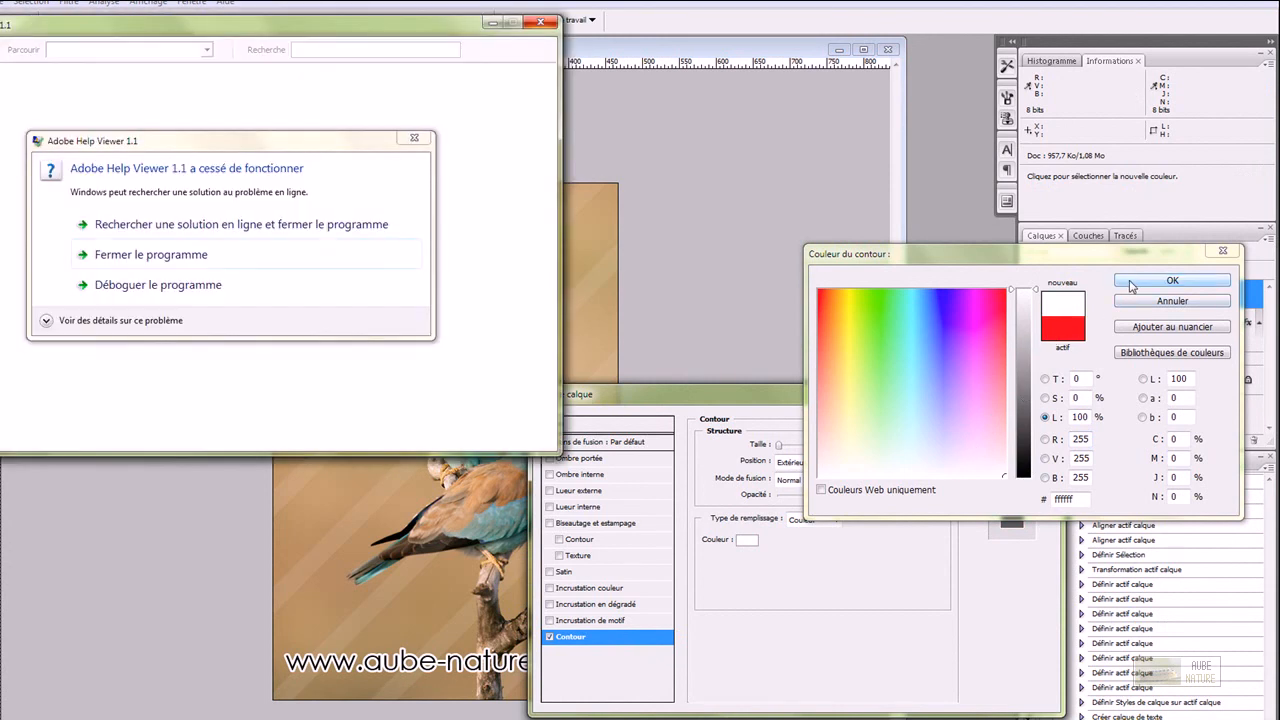
{"action": "left_click", "coordinate": [1053, 297]}
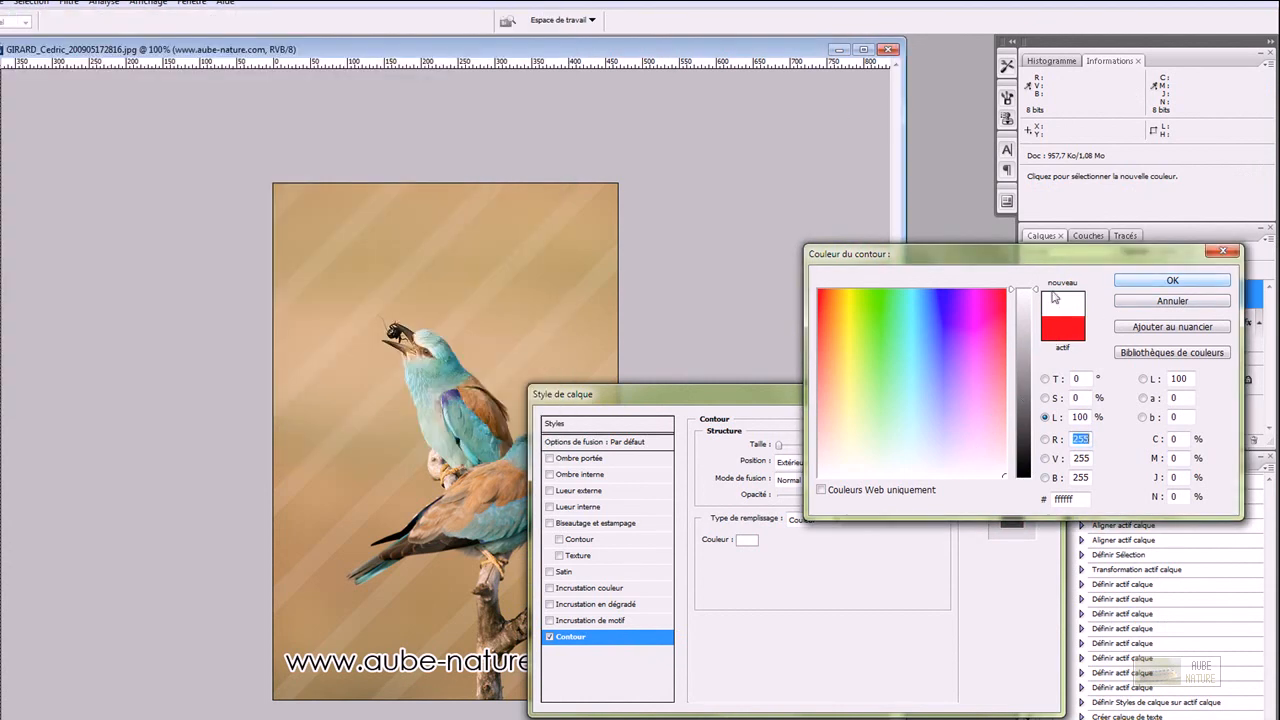
{"action": "left_click", "coordinate": [1147, 280]}
{"action": "key", "text": "Down"}
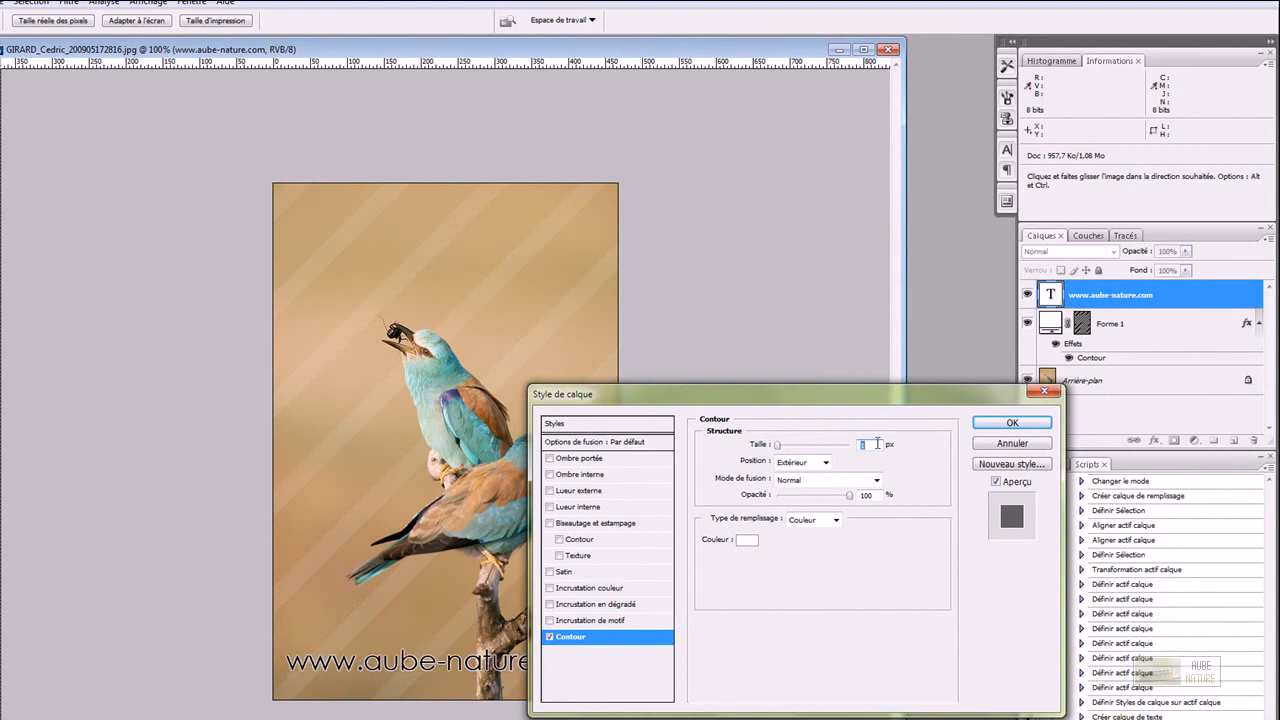
{"action": "left_click", "coordinate": [1034, 428]}
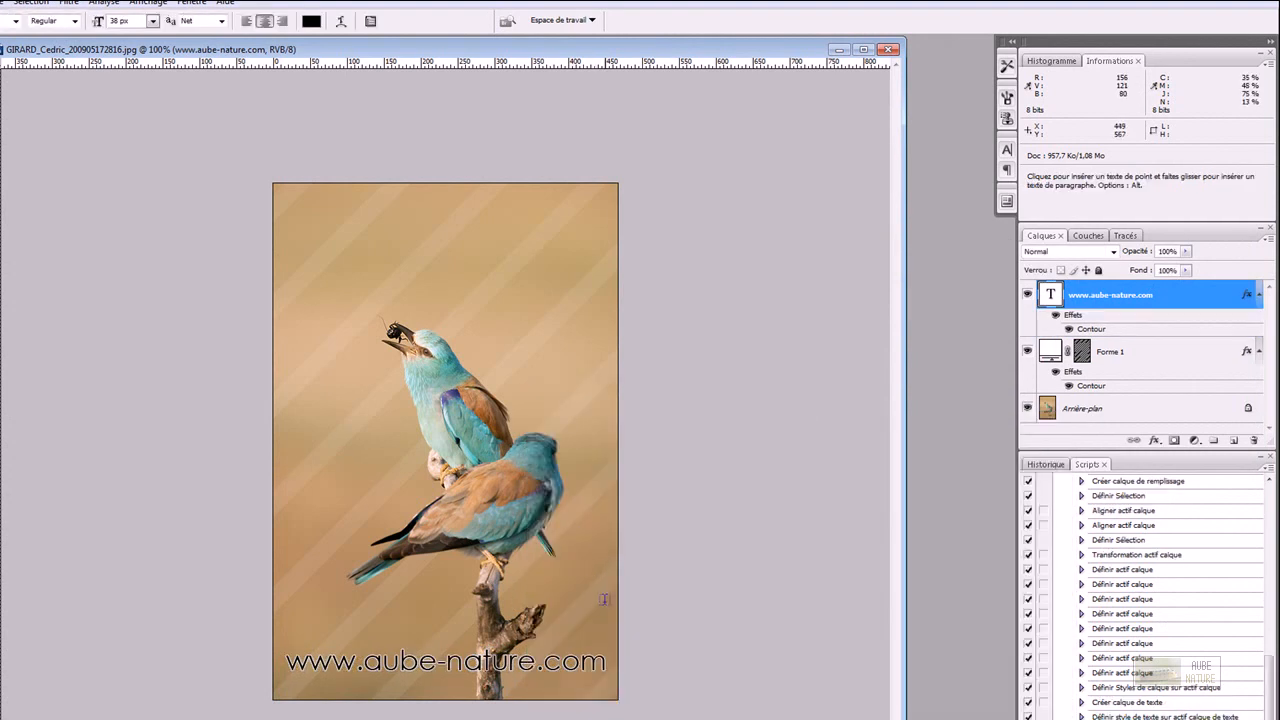
Lower the website address text layer's opacity to 19% and make the Arrière-plan layer active.
{"action": "left_click", "coordinate": [1185, 251]}
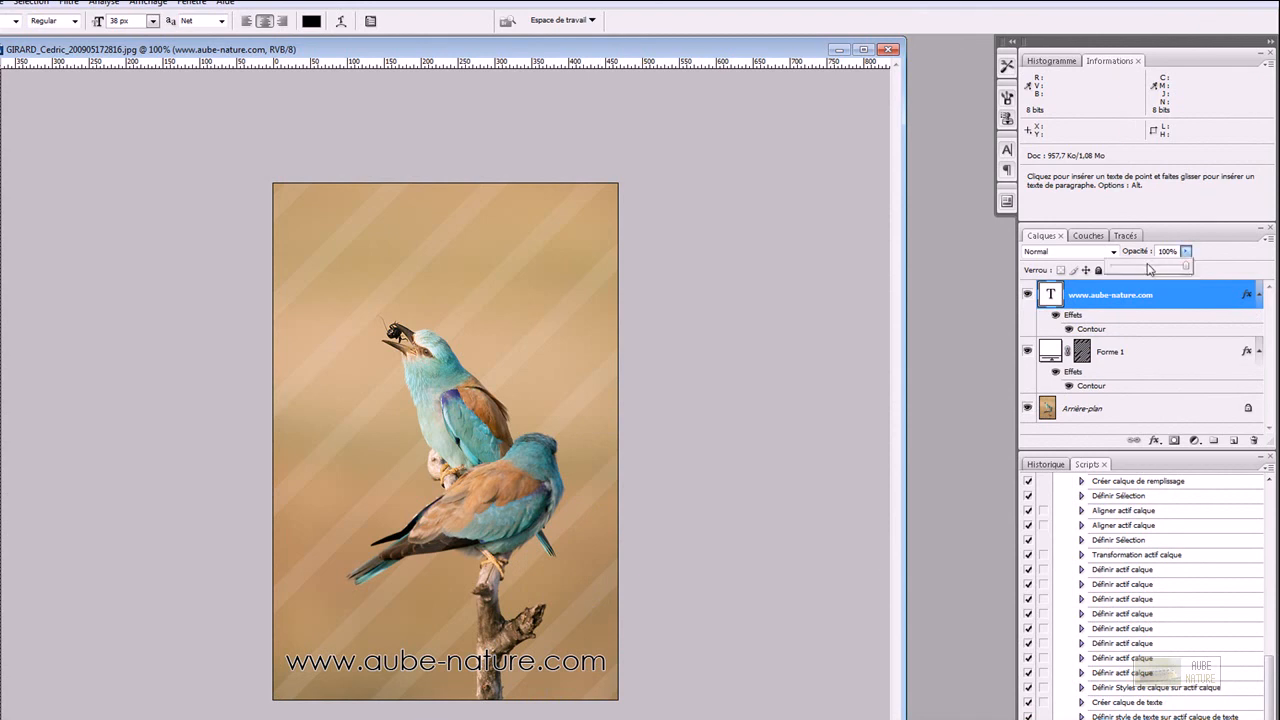
{"action": "left_click_drag", "start_coordinate": [1134, 272], "coordinate": [1126, 274]}
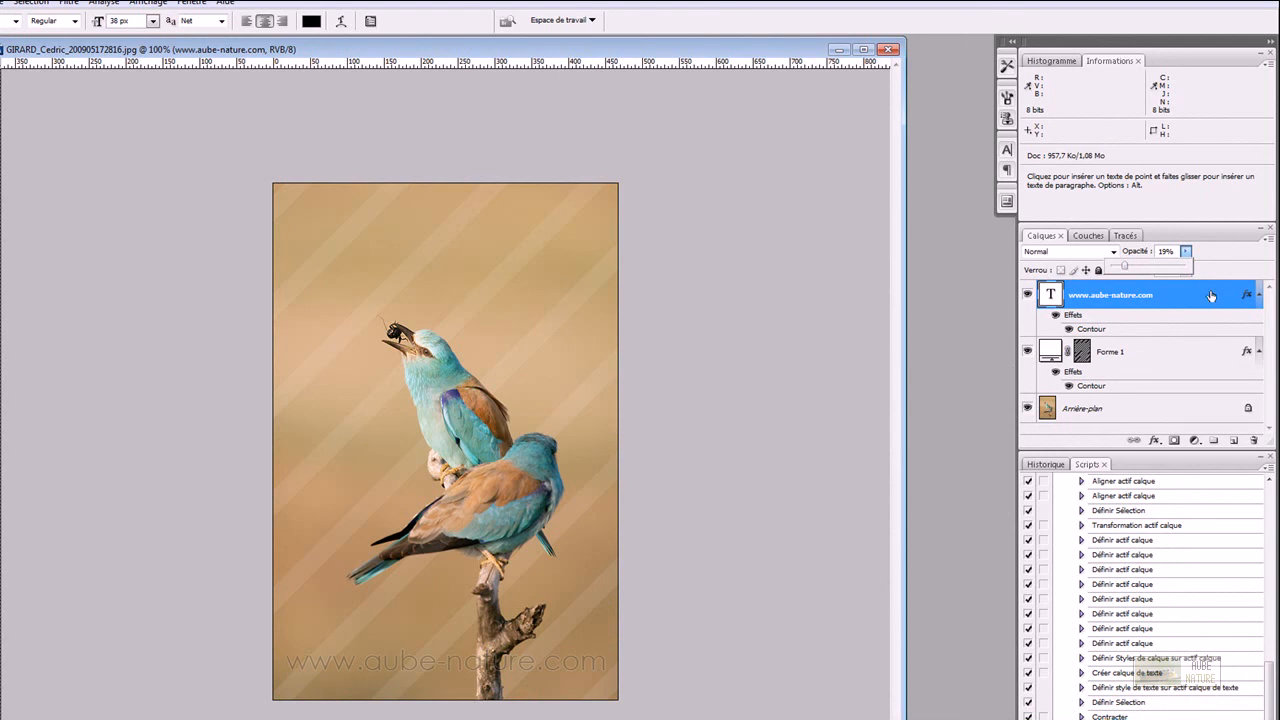
{"action": "left_click", "coordinate": [1236, 273]}
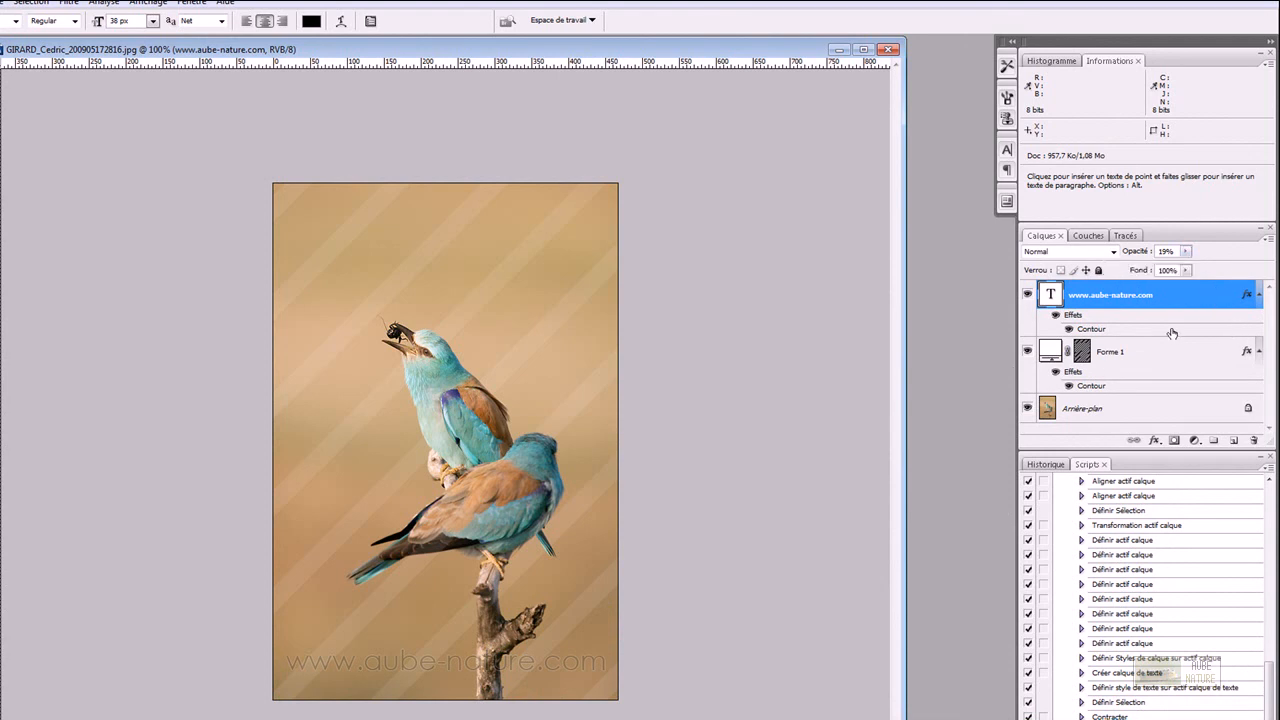
{"action": "left_click", "coordinate": [1103, 410]}
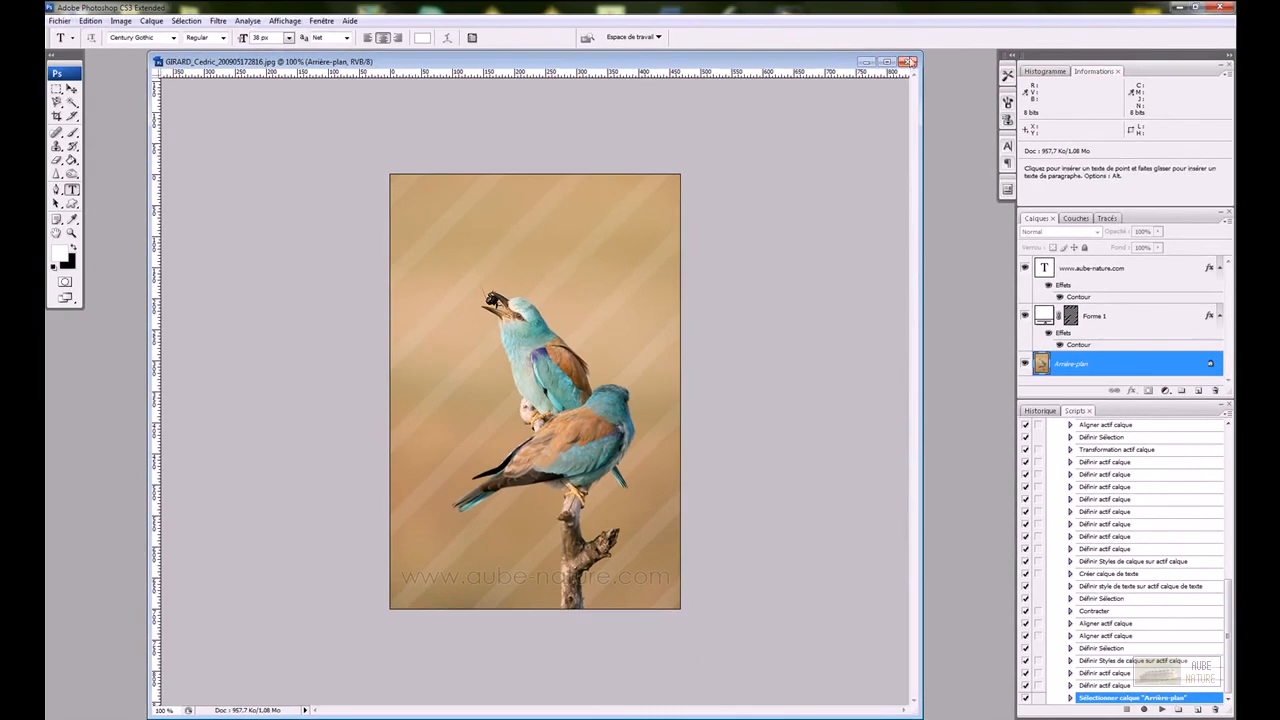
Close the watermarked photo without saving and open the third photo in the Tutoriaux folder.
{"action": "left_click", "coordinate": [909, 62]}
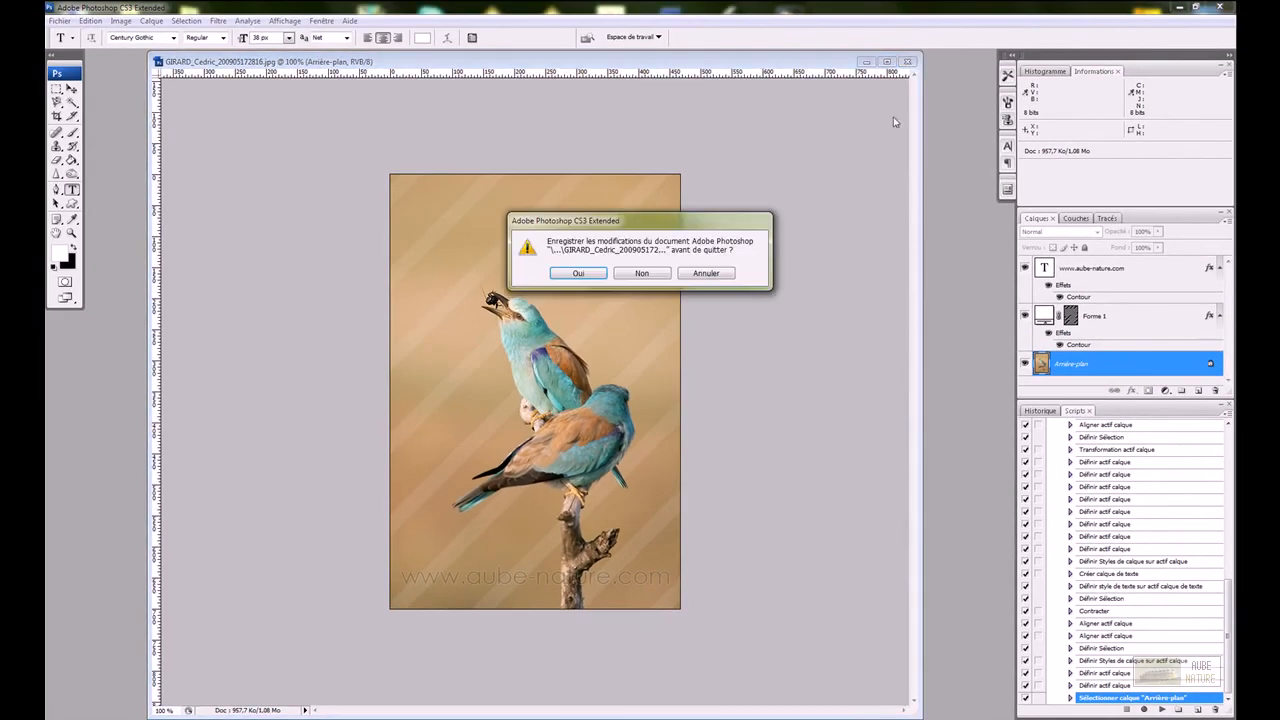
{"action": "left_click", "coordinate": [638, 274]}
{"action": "double_click", "coordinate": [377, 221]}
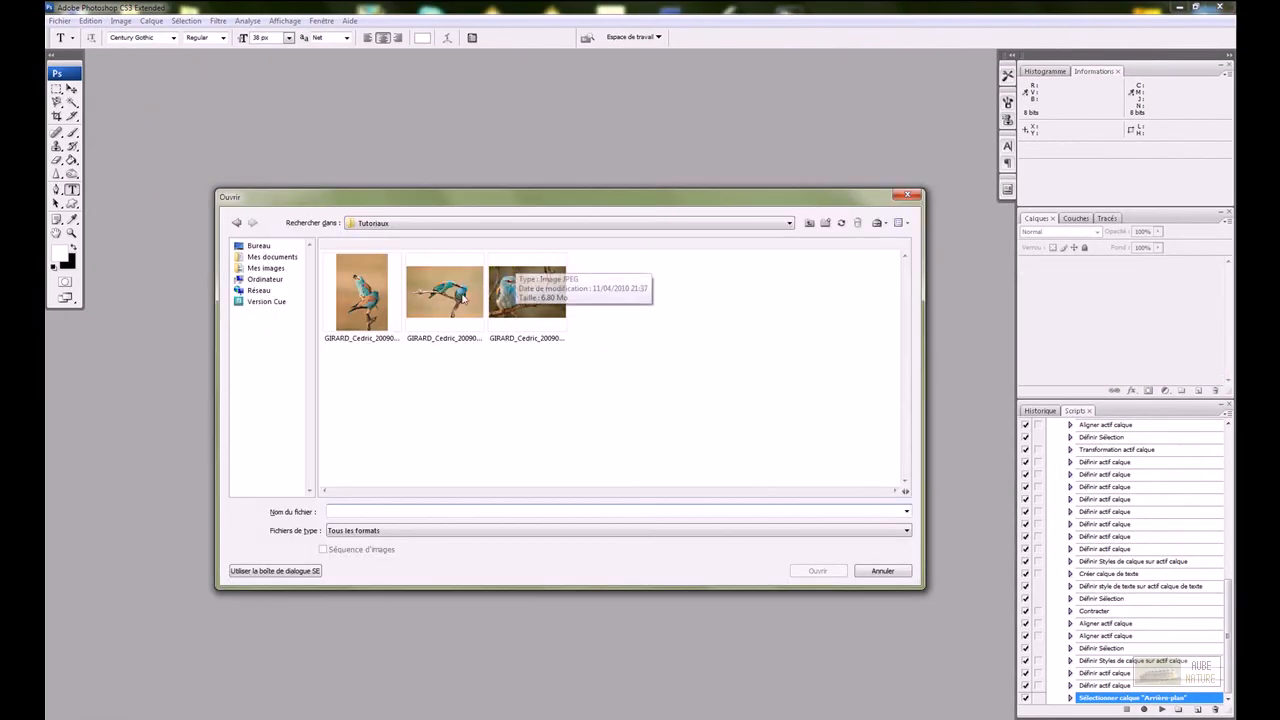
{"action": "double_click", "coordinate": [527, 304]}
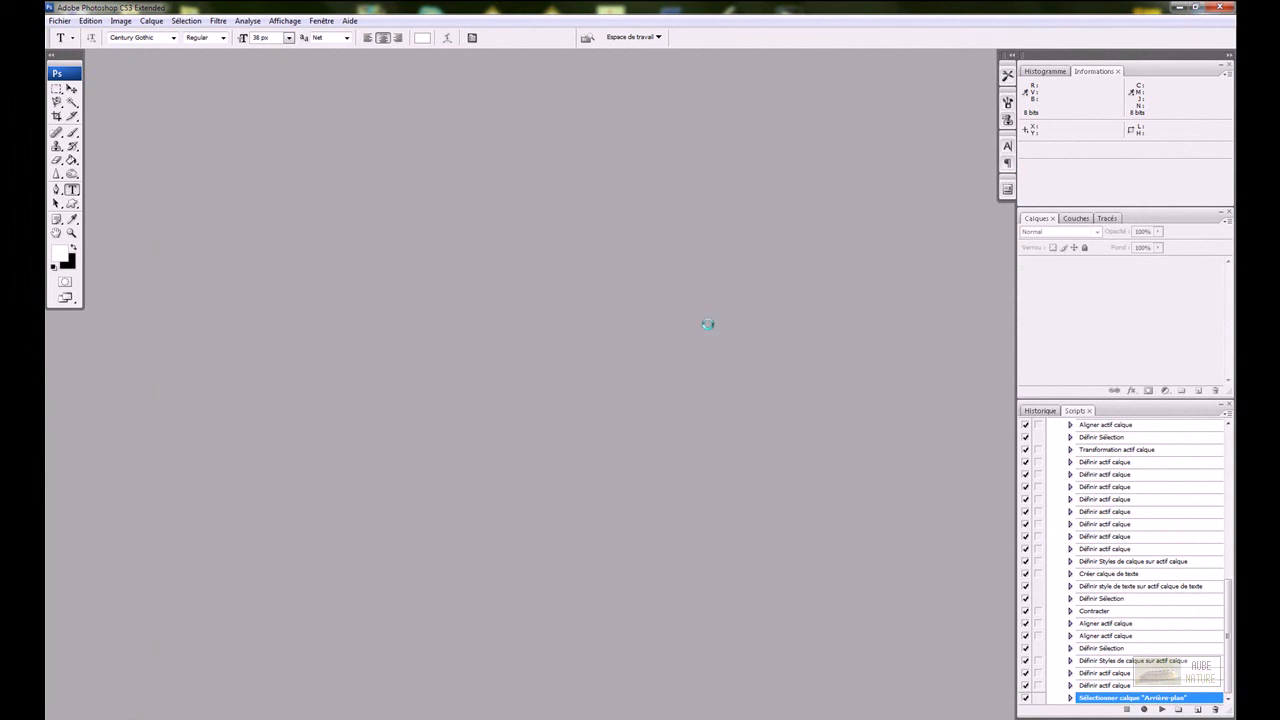
Collapse the "Prépa web commercial" action in the Tutoriaux set and play it on the opened photo.
{"action": "scroll", "coordinate": [1152, 444], "scroll_direction": "up", "scroll_amount": 10}
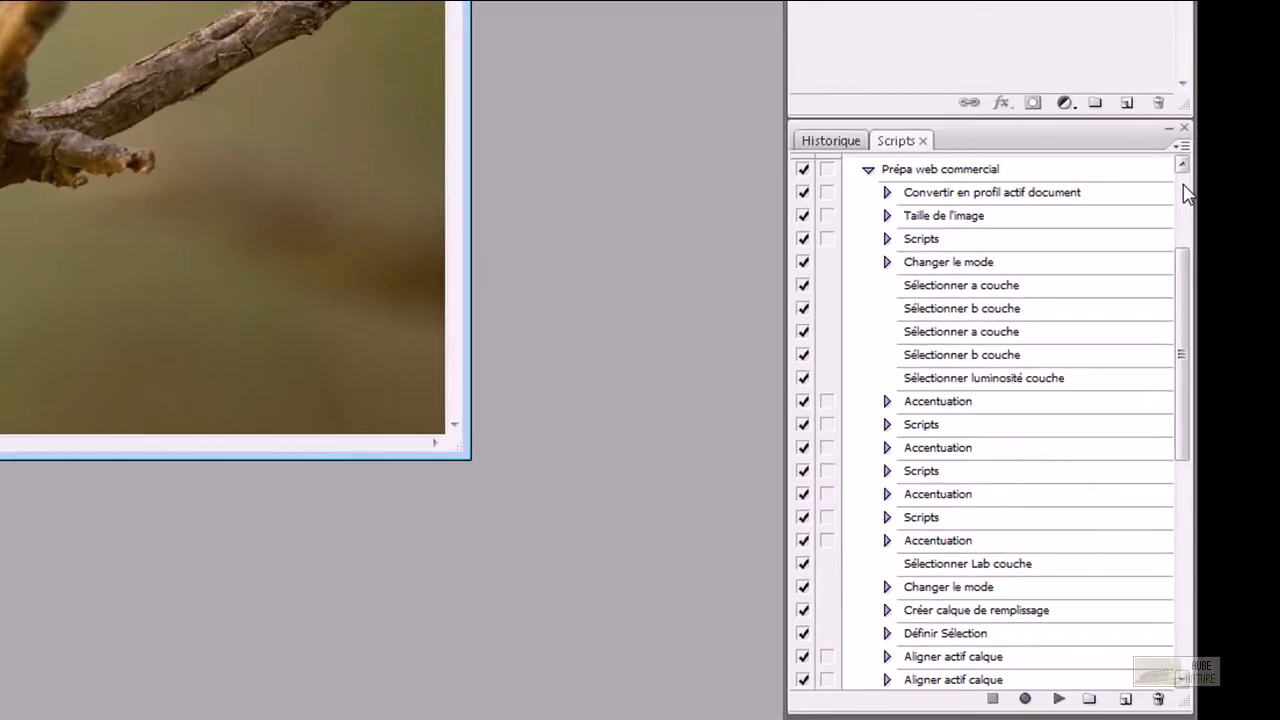
{"action": "left_click", "coordinate": [908, 318]}
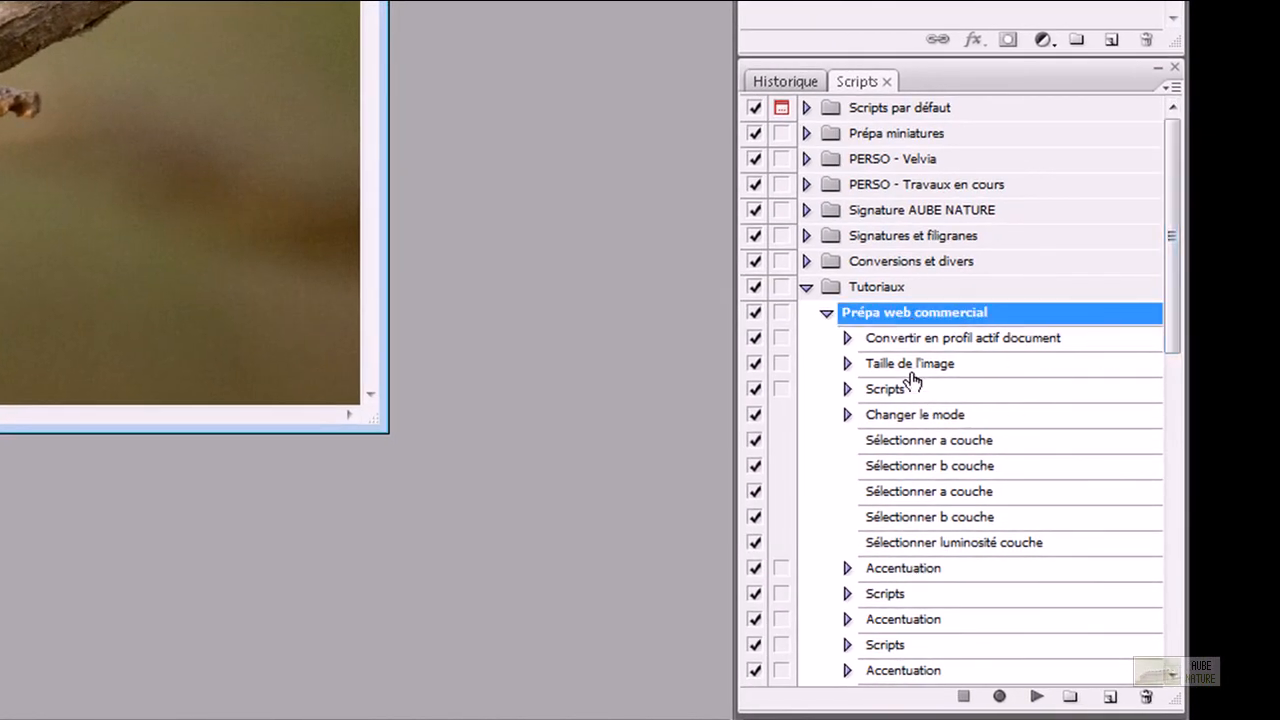
{"action": "left_click", "coordinate": [828, 315]}
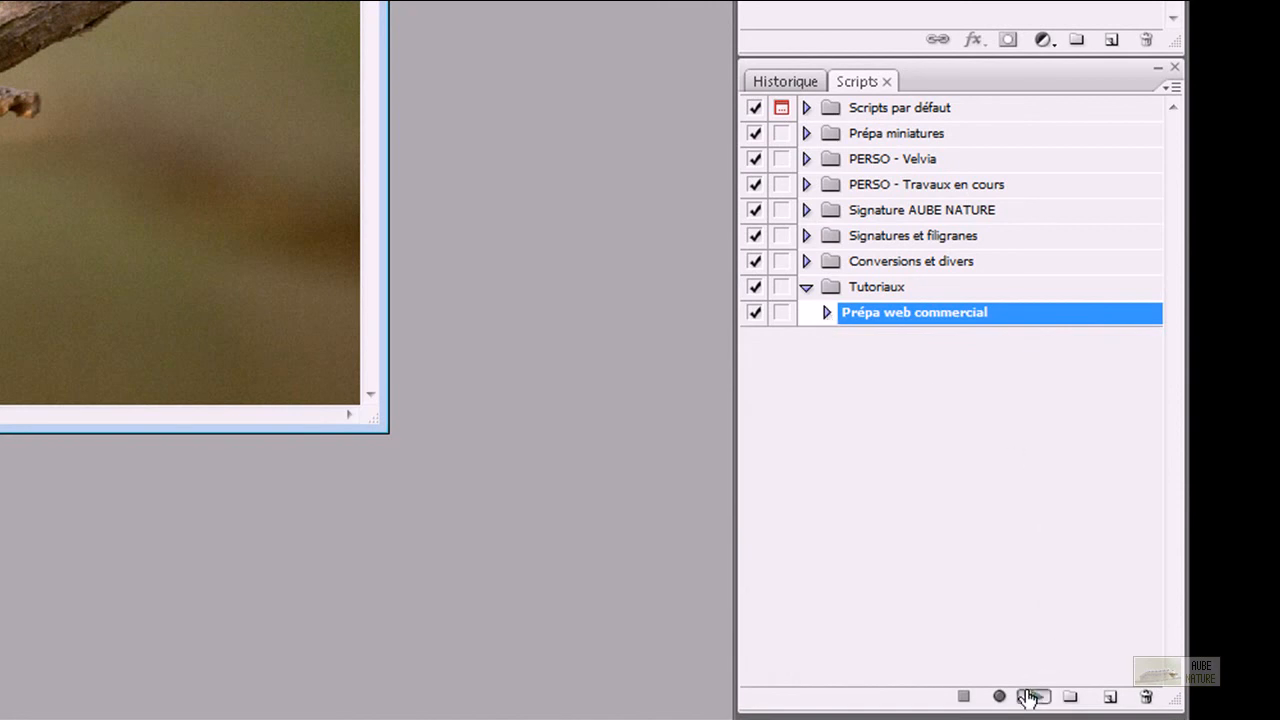
{"action": "left_click", "coordinate": [1036, 696]}
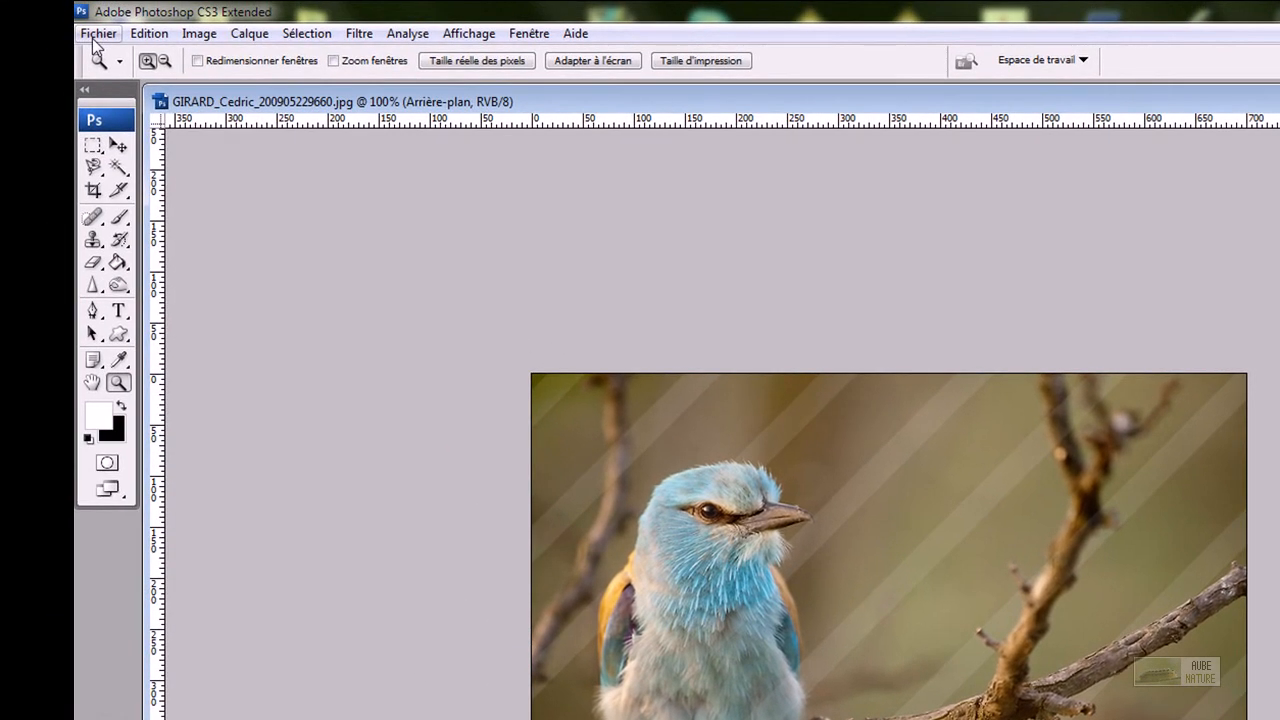
Review the Image Processor's options for running the "Prépa web commercial" action on the Tutoriaux folder, and cancel without processing.
{"action": "left_click", "coordinate": [97, 37]}
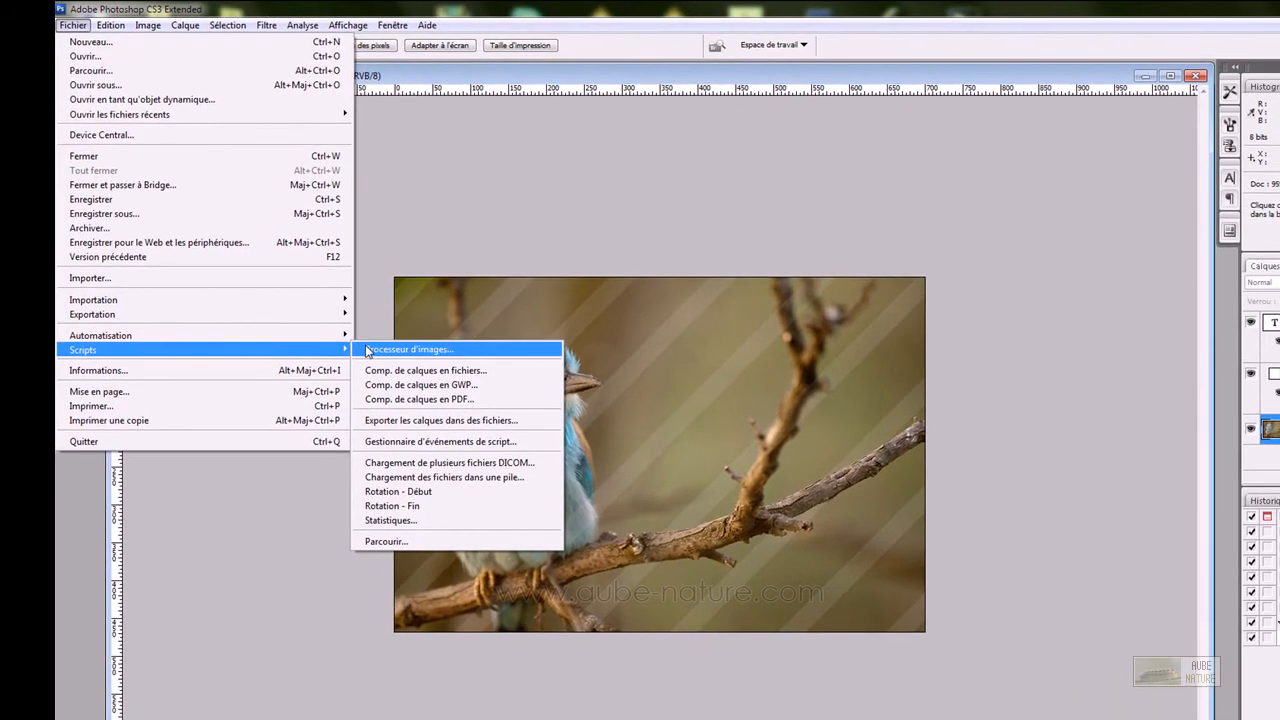
{"action": "left_click", "coordinate": [499, 471]}
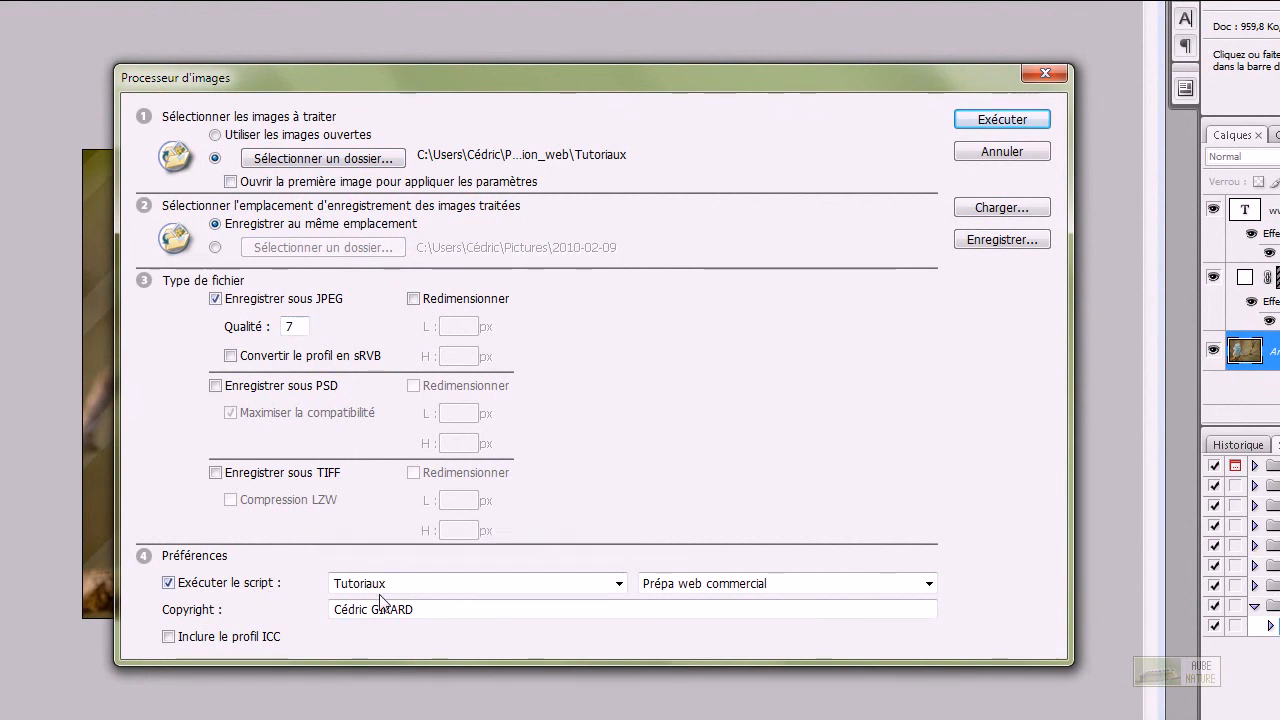
{"action": "left_click", "coordinate": [690, 583]}
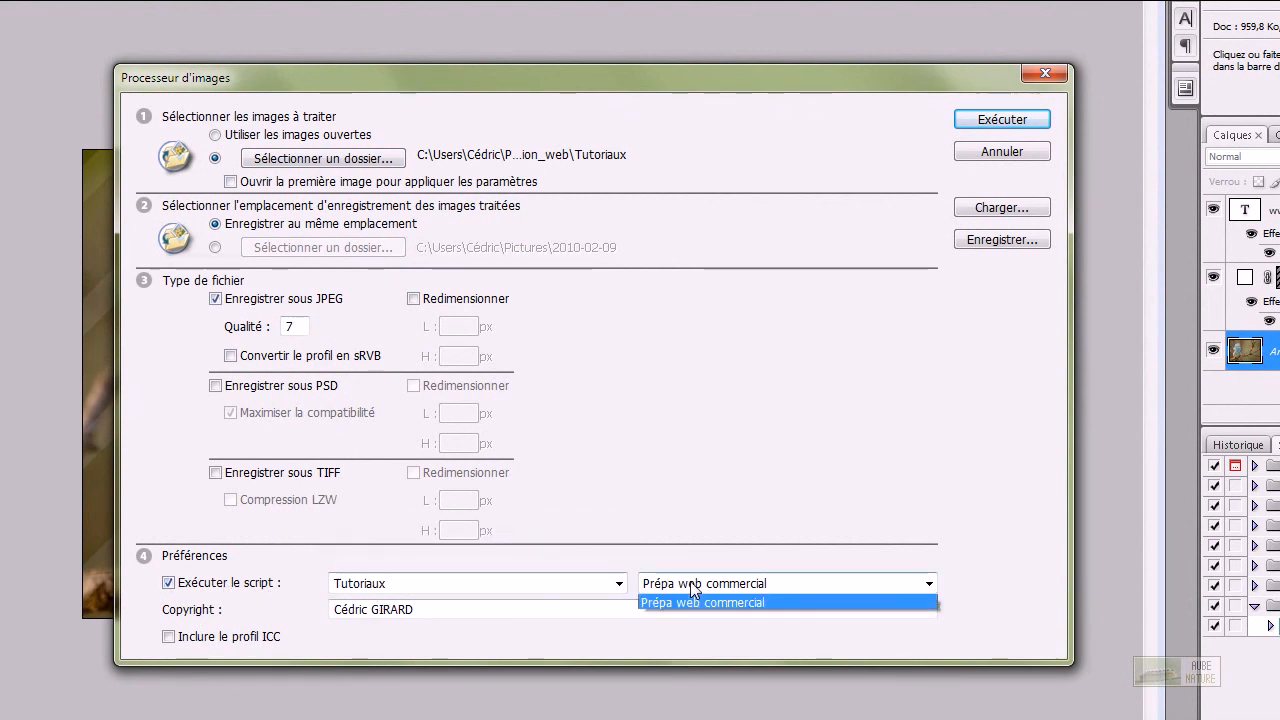
{"action": "left_click", "coordinate": [690, 583]}
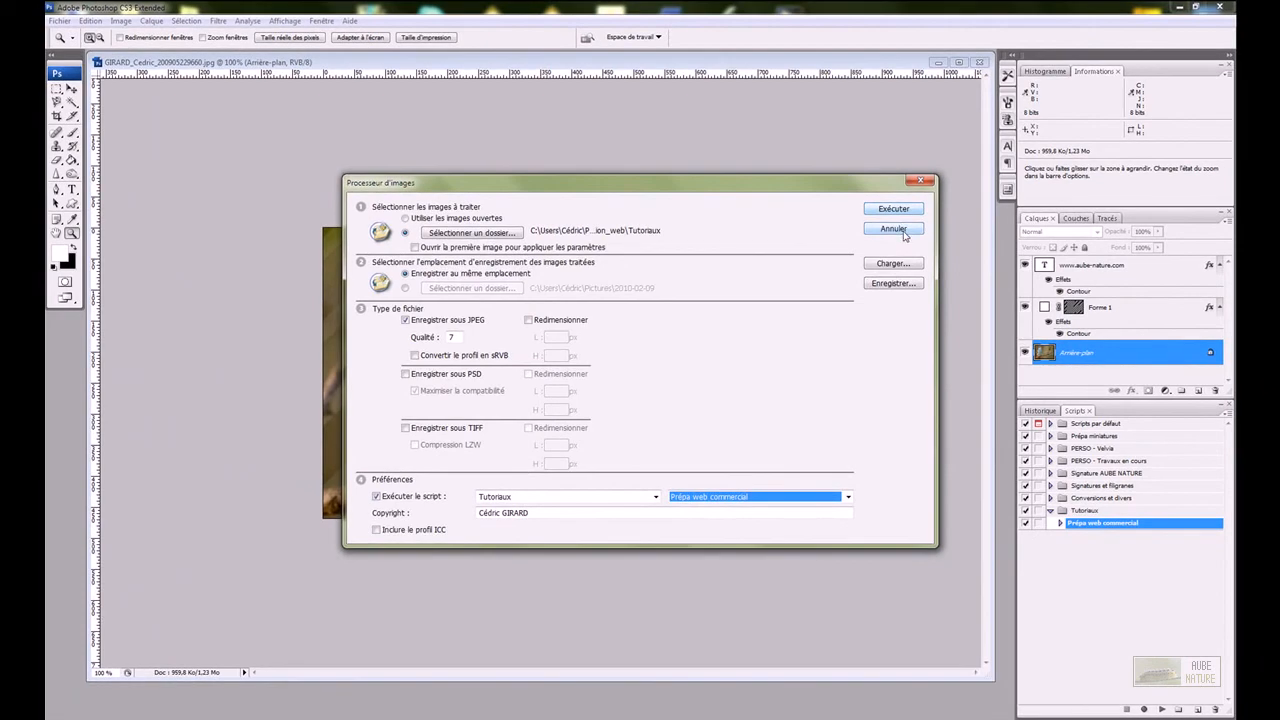
{"action": "left_click", "coordinate": [1013, 130]}
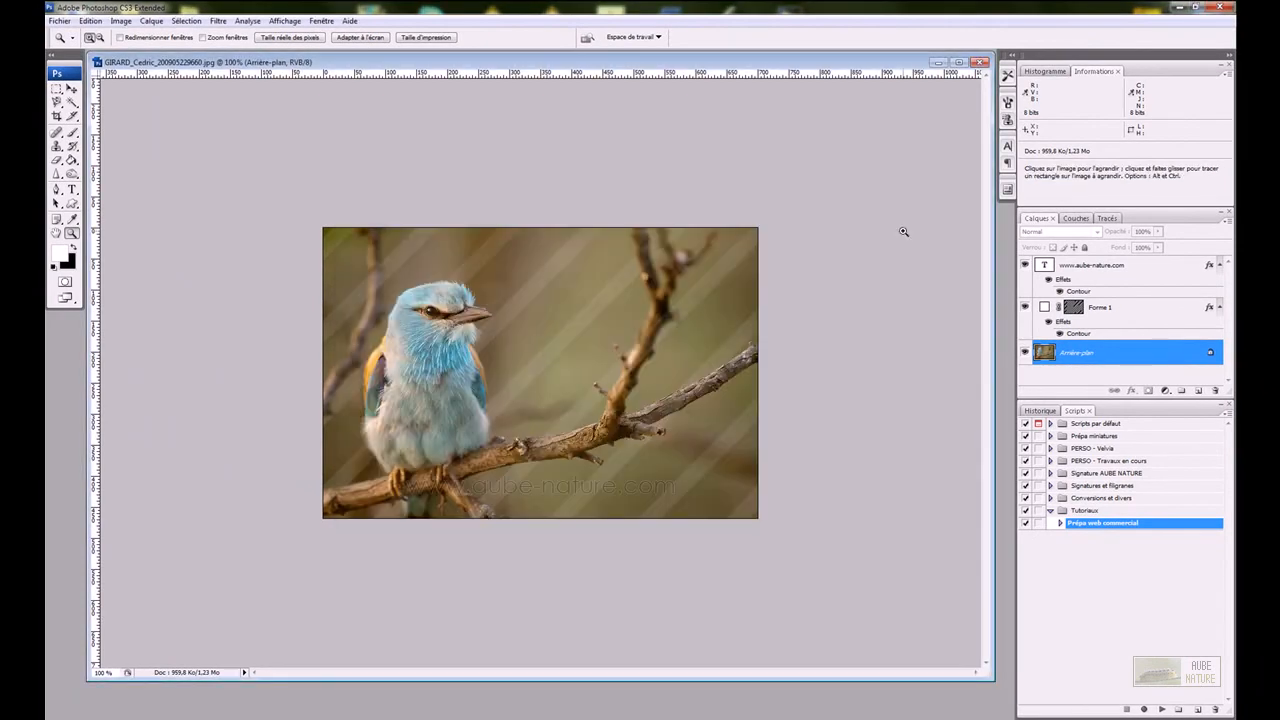
Close the processed photo without saving its changes.
{"action": "key", "text": "ctrl+q"}
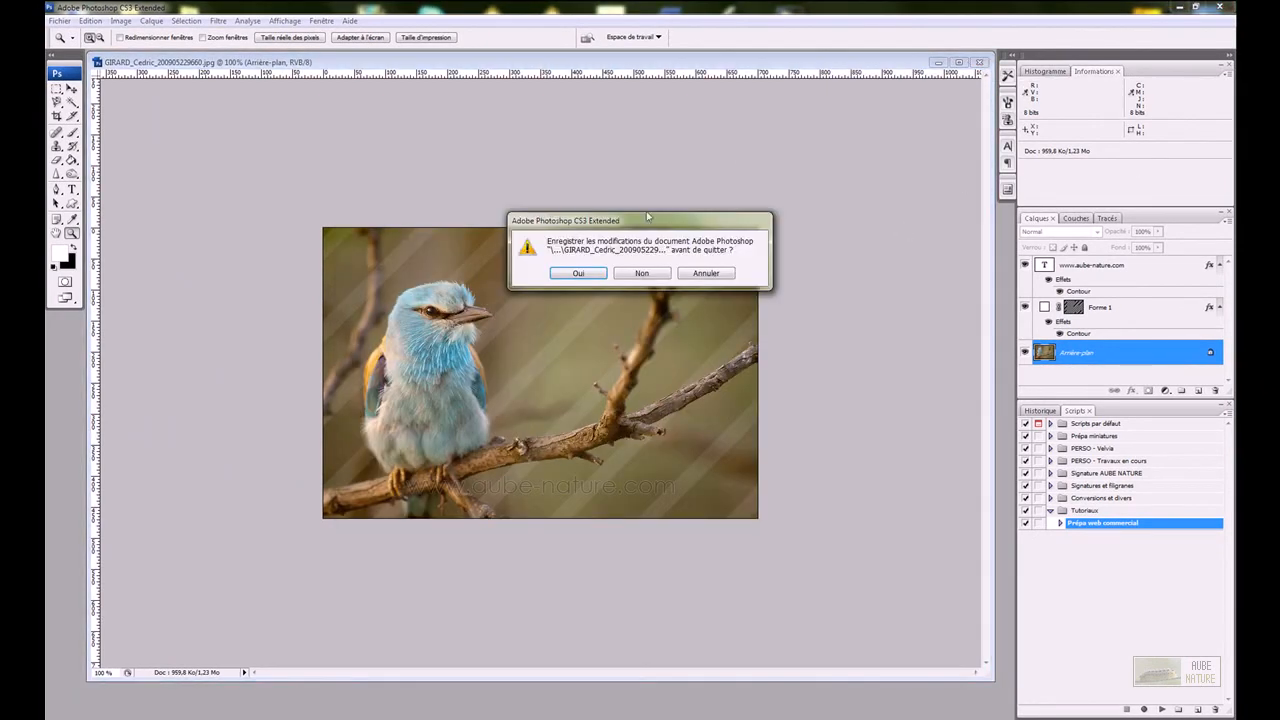
{"action": "left_click", "coordinate": [633, 273]}
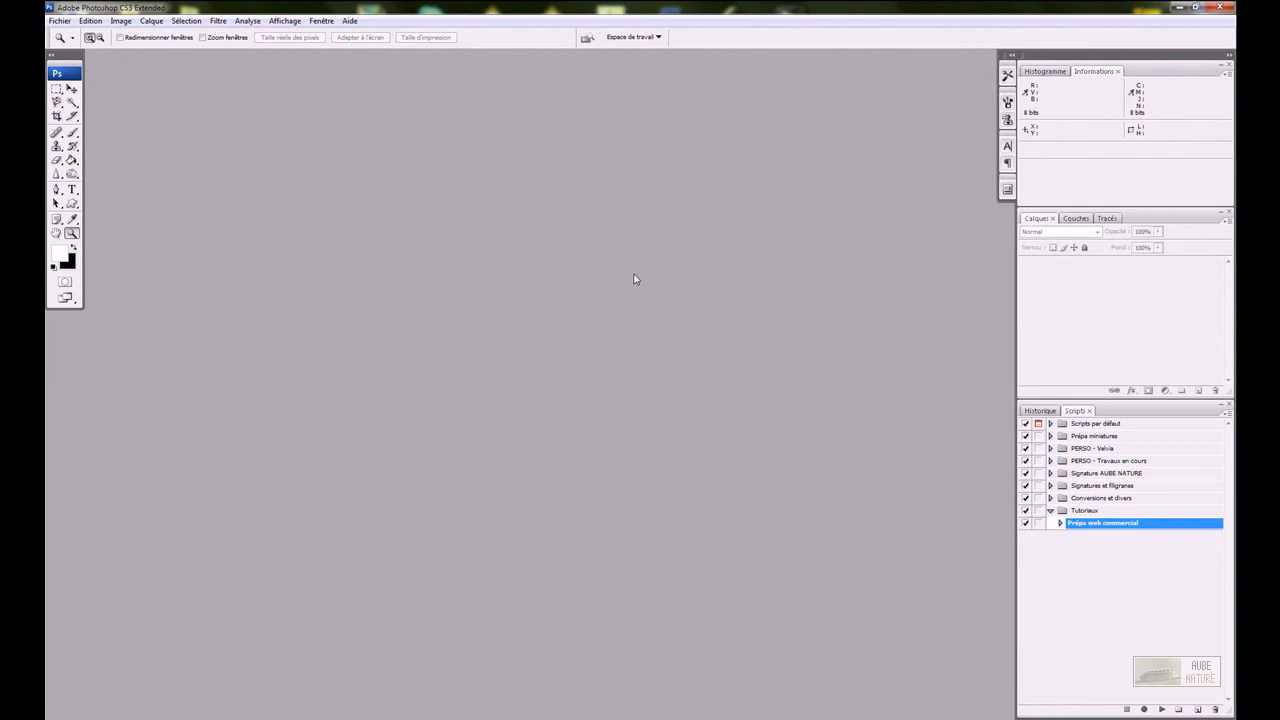